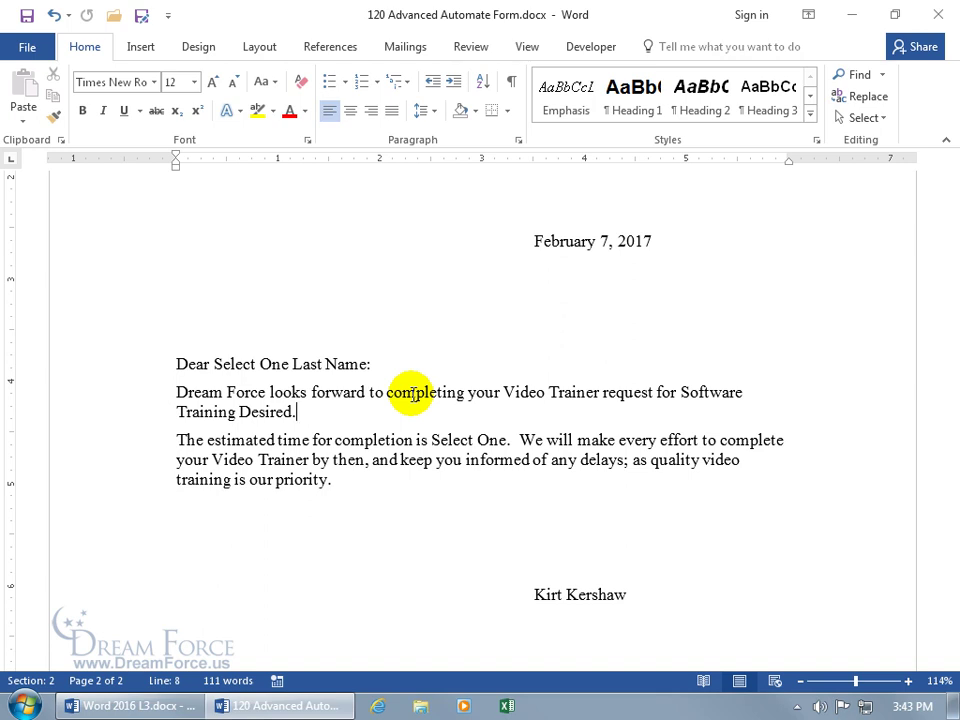
Below the priority sentence on page 2, insert the paragraph saying uncommon software affects pricing, then select it
drag(949, 508, 936, 214)
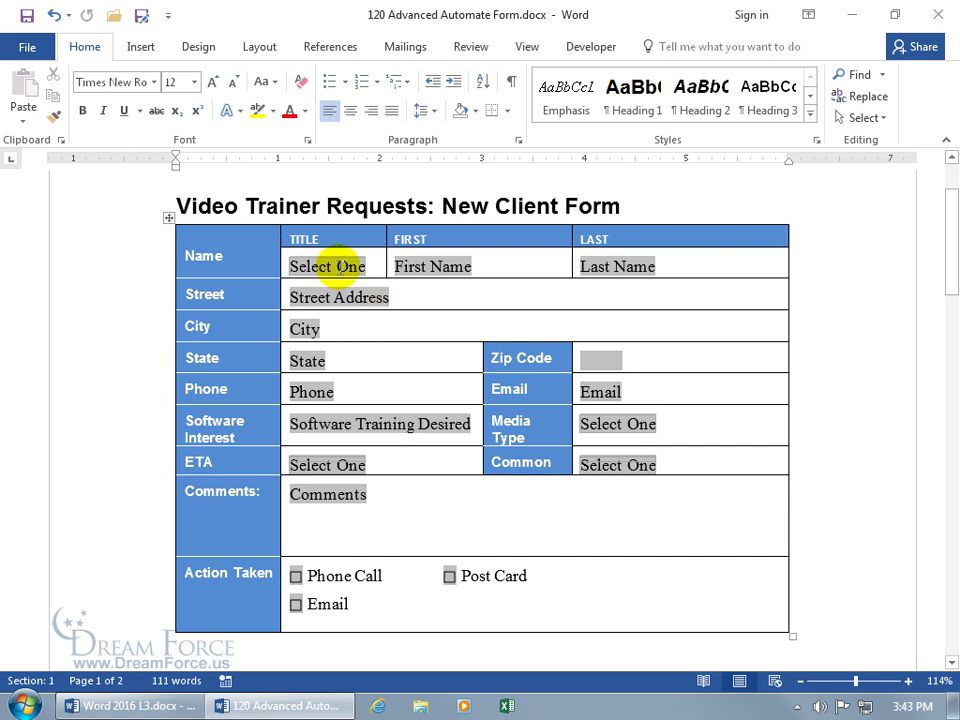
drag(949, 239, 945, 538)
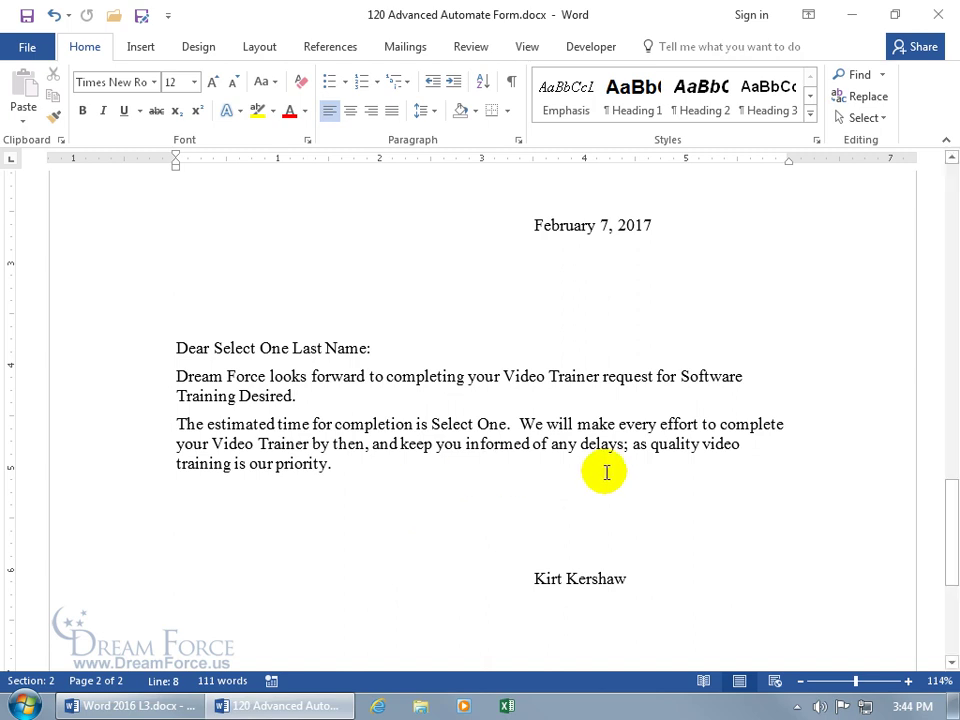
drag(952, 515, 952, 228)
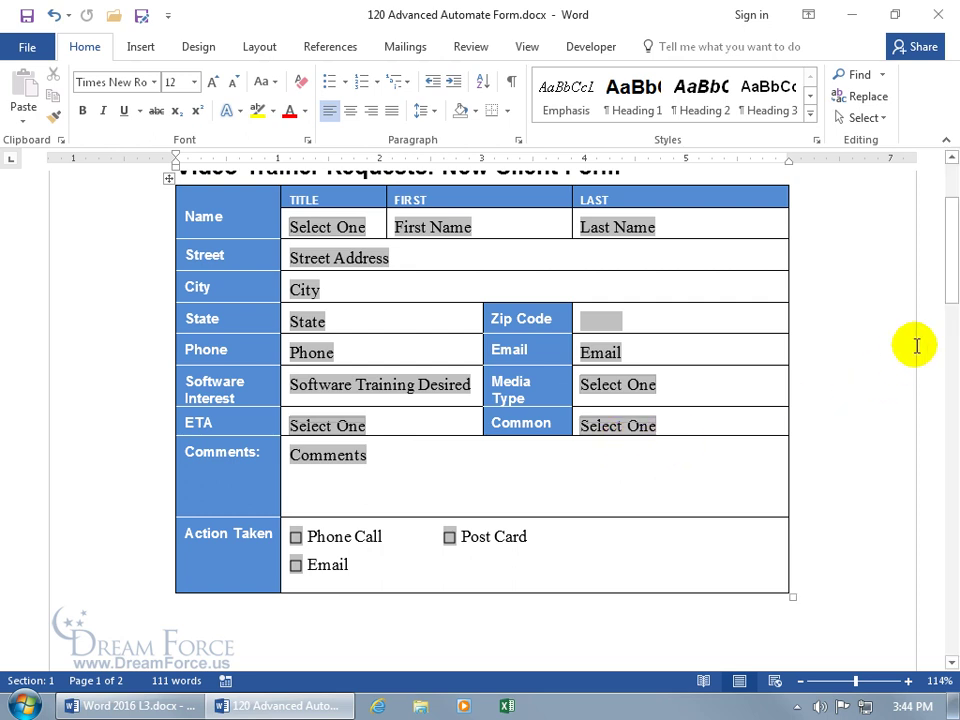
drag(950, 302, 951, 578)
click(296, 546)
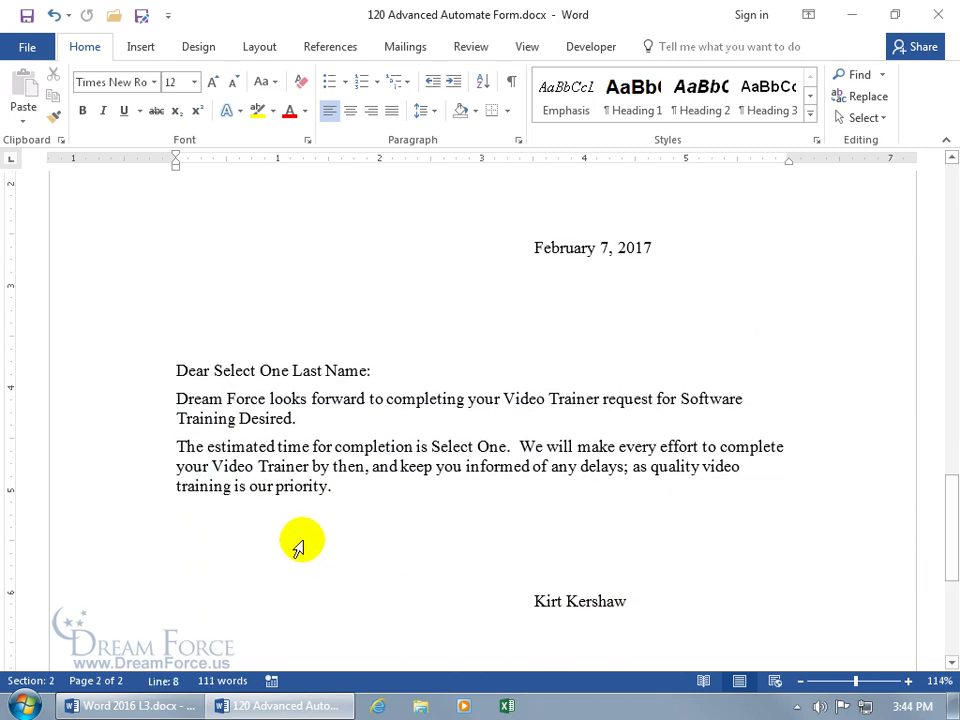
click(238, 519)
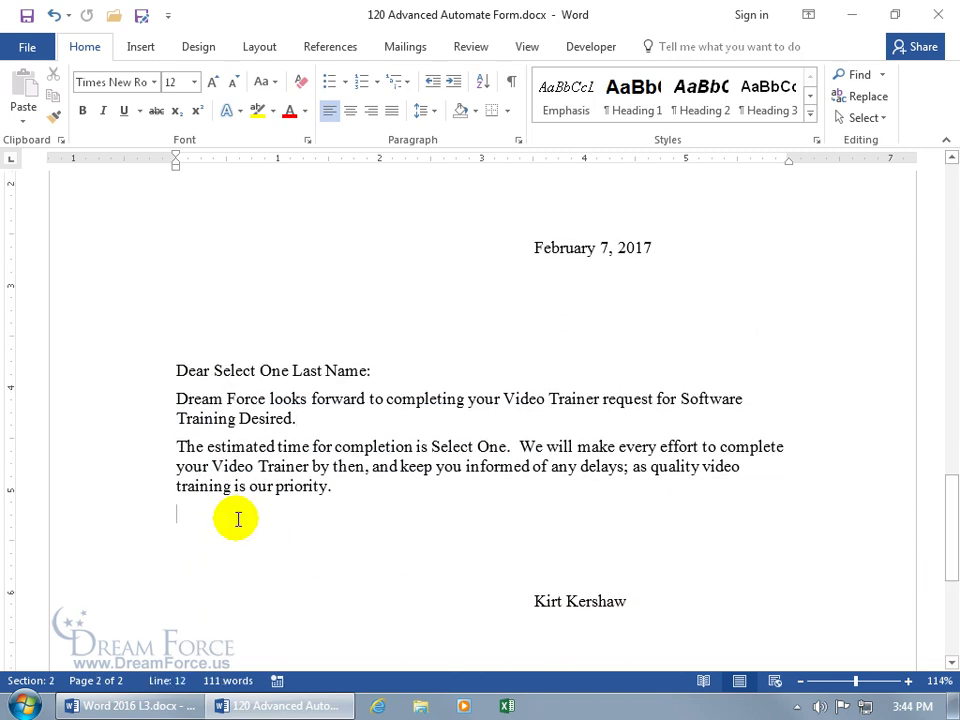
text(The)
key(Return)
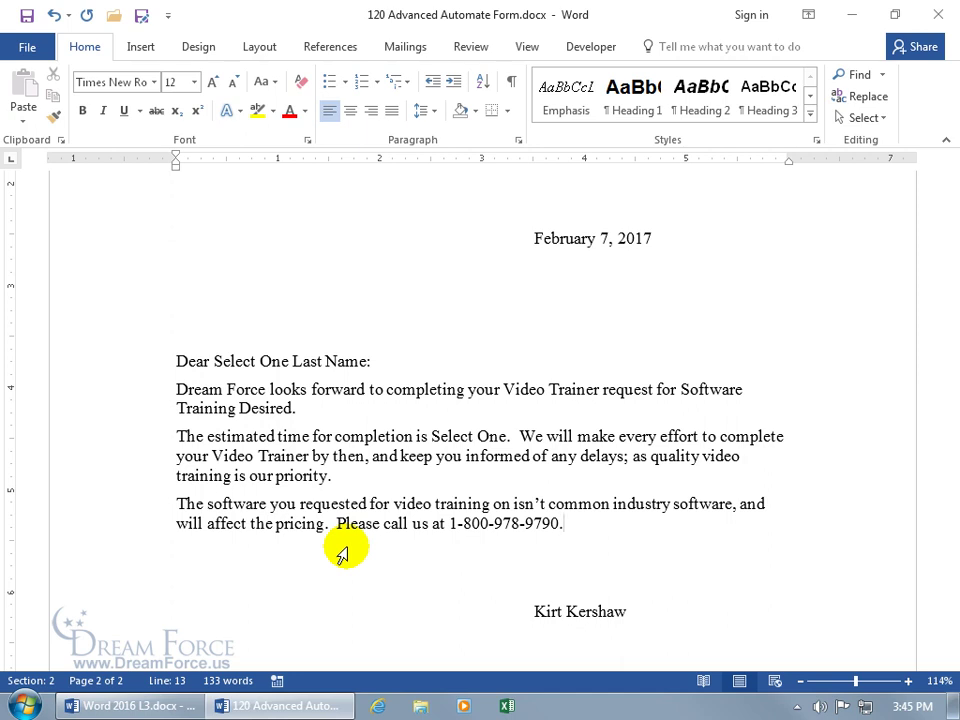
drag(169, 502, 566, 535)
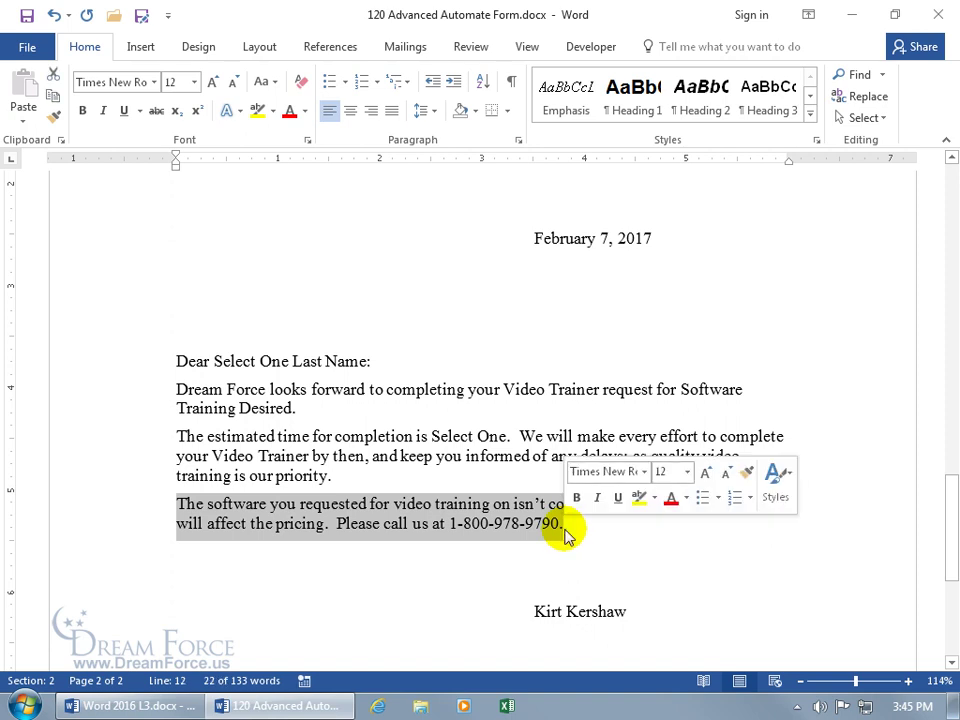
Save the selected pricing paragraph to the AutoText gallery as a new building block
click(137, 47)
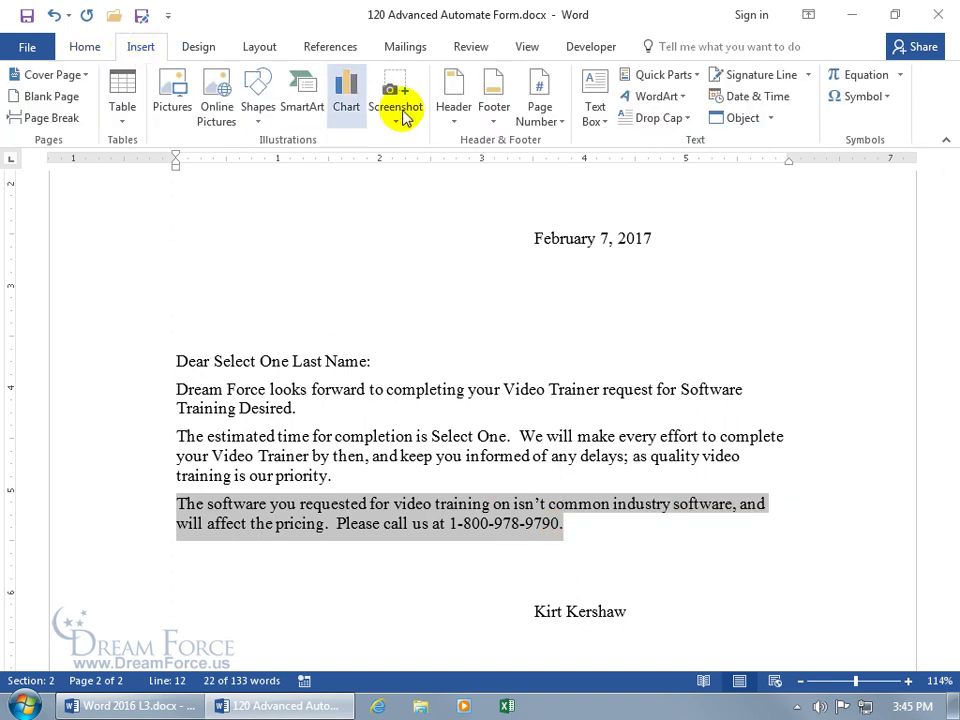
click(697, 74)
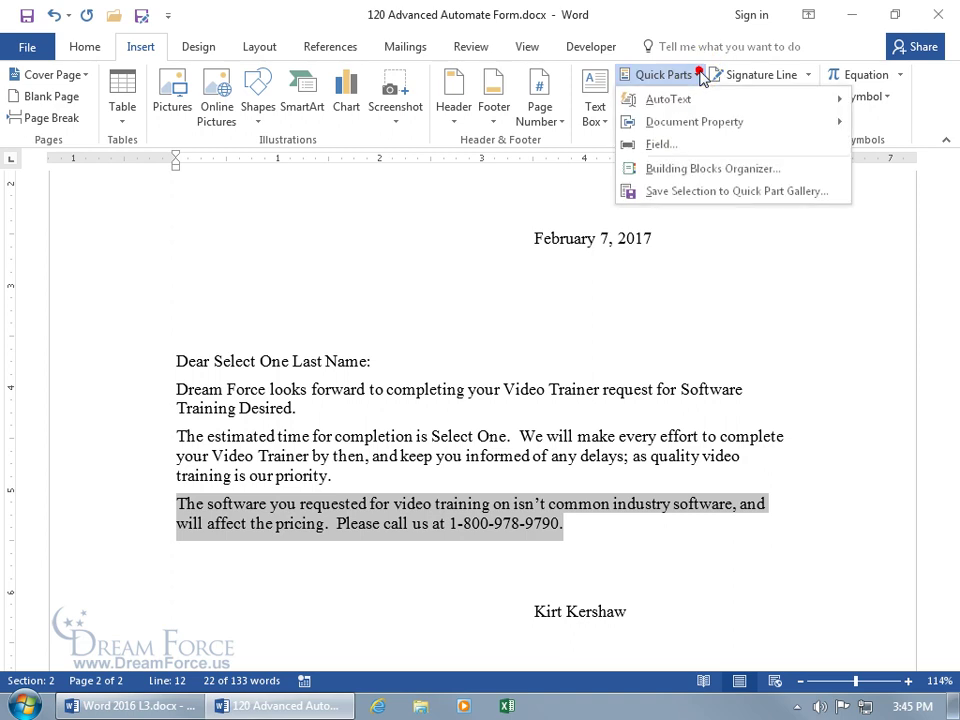
mouse_move(696, 96)
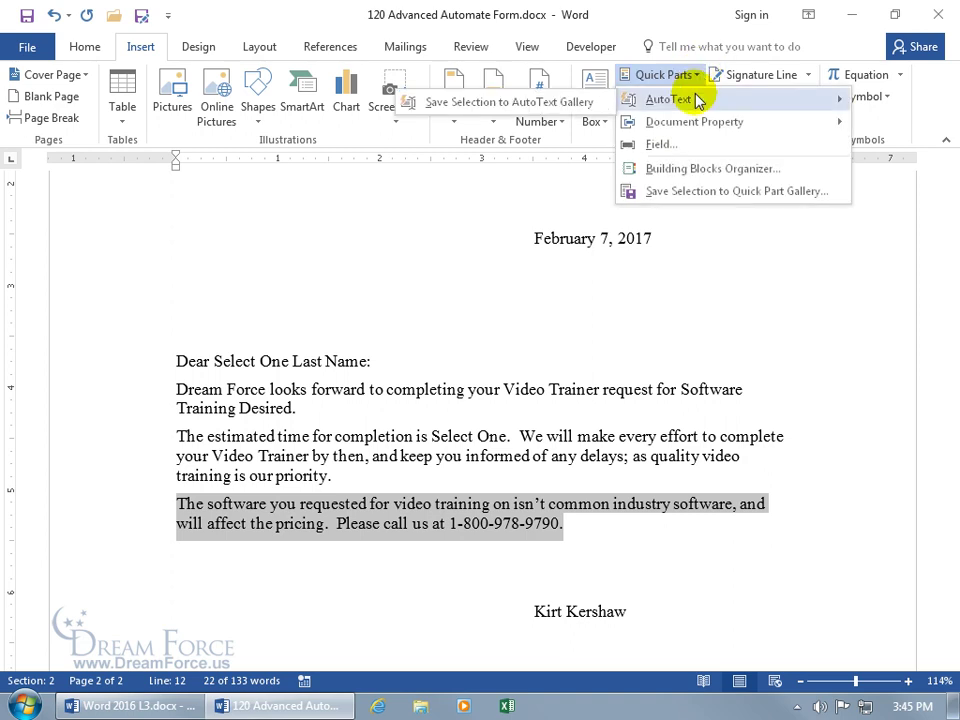
click(520, 104)
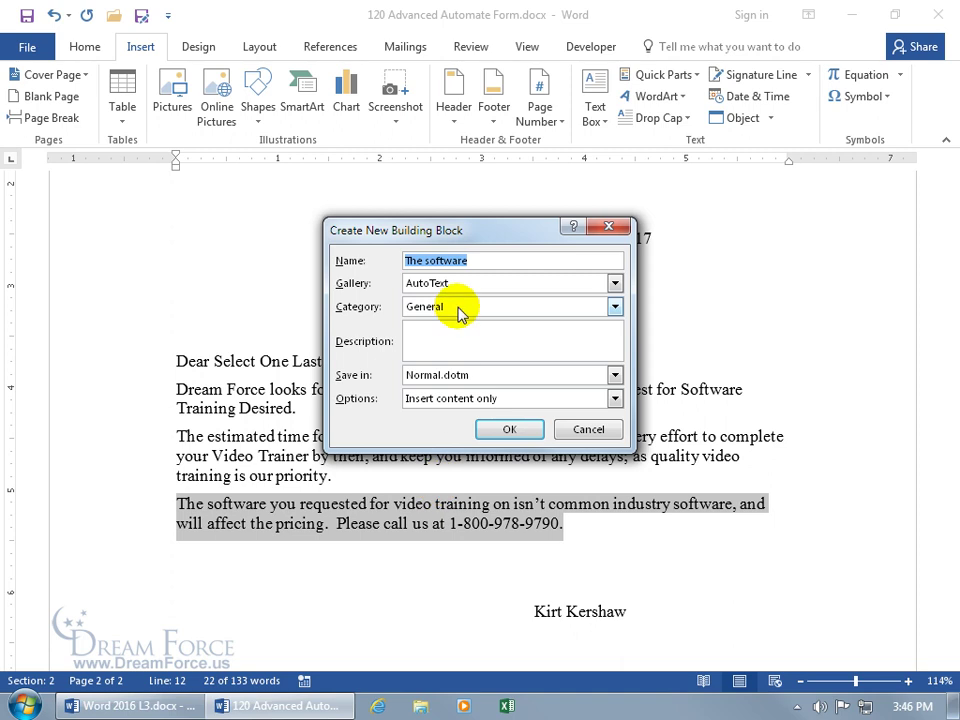
click(509, 429)
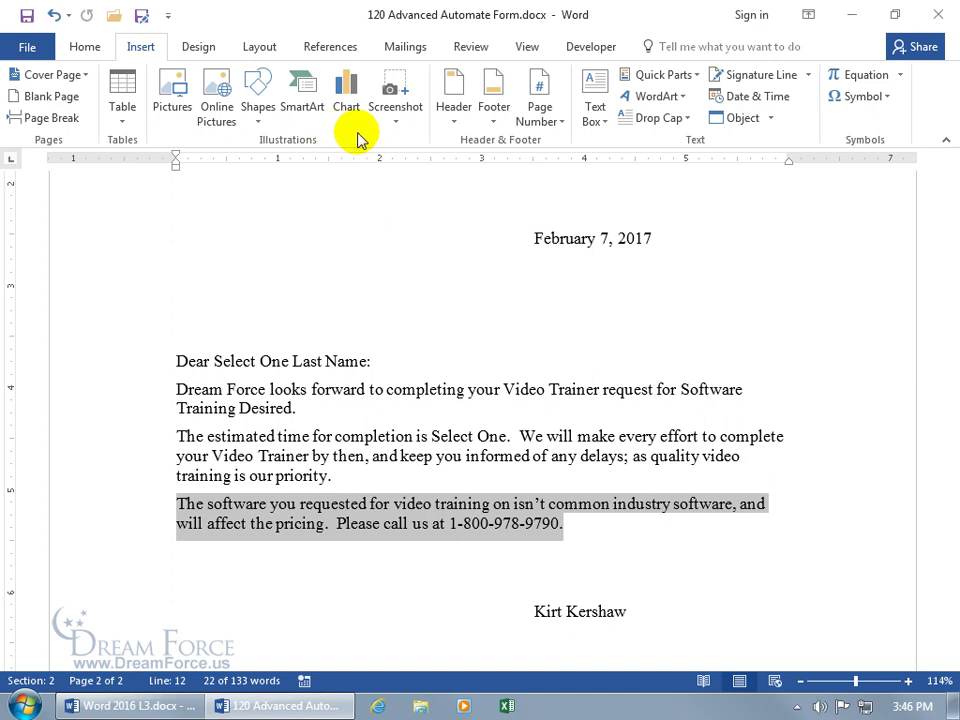
In the Building Blocks Organizer, open the properties of 'The software' AutoText entry
click(688, 76)
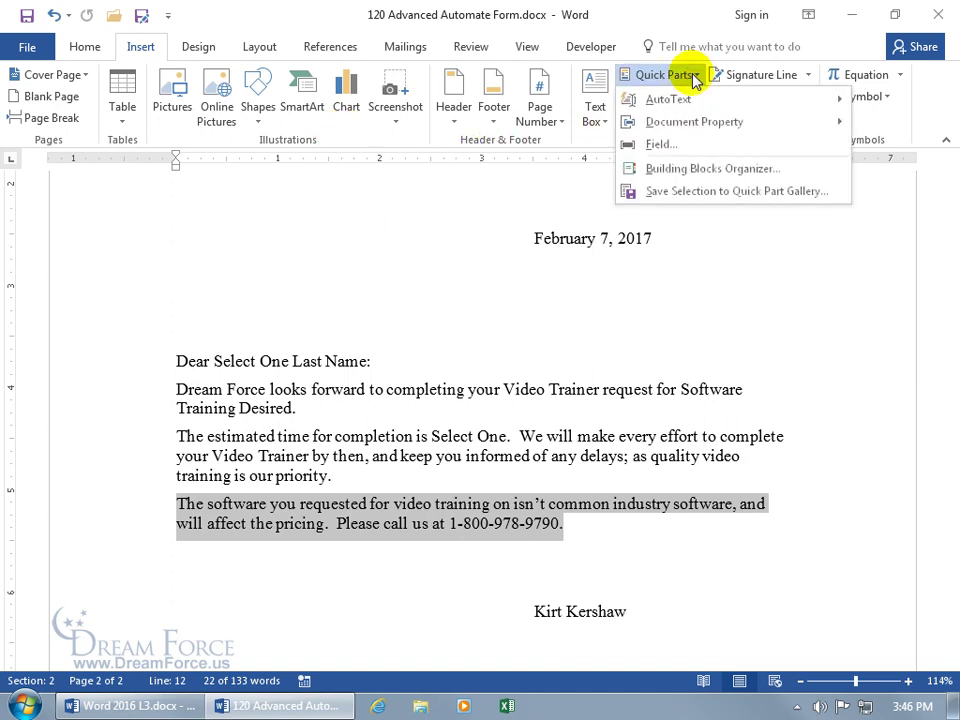
click(690, 168)
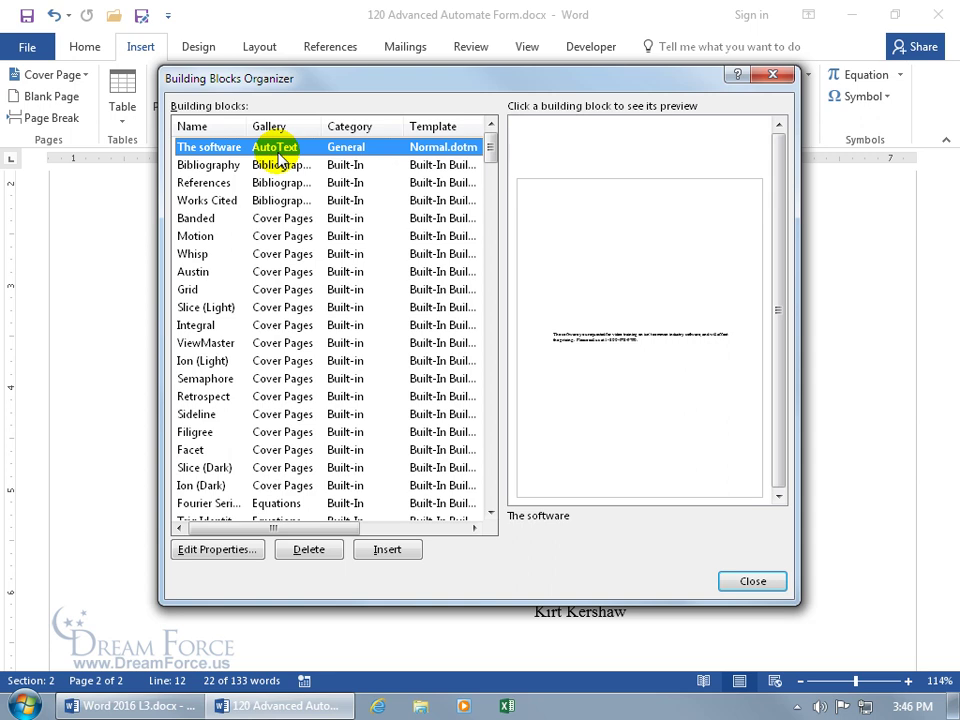
click(216, 130)
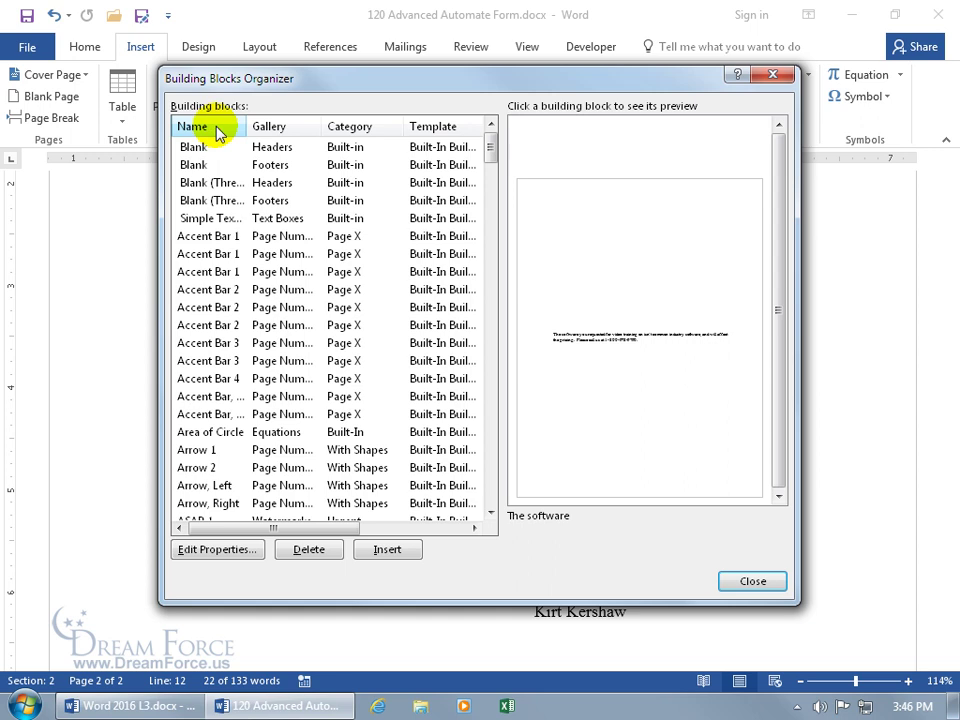
click(270, 128)
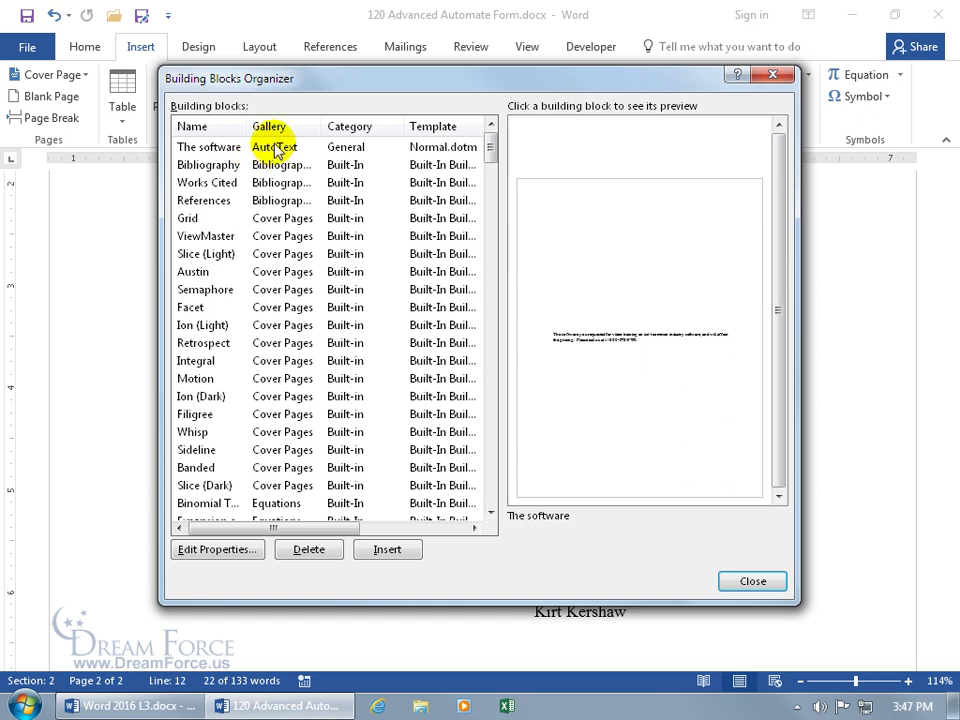
click(241, 147)
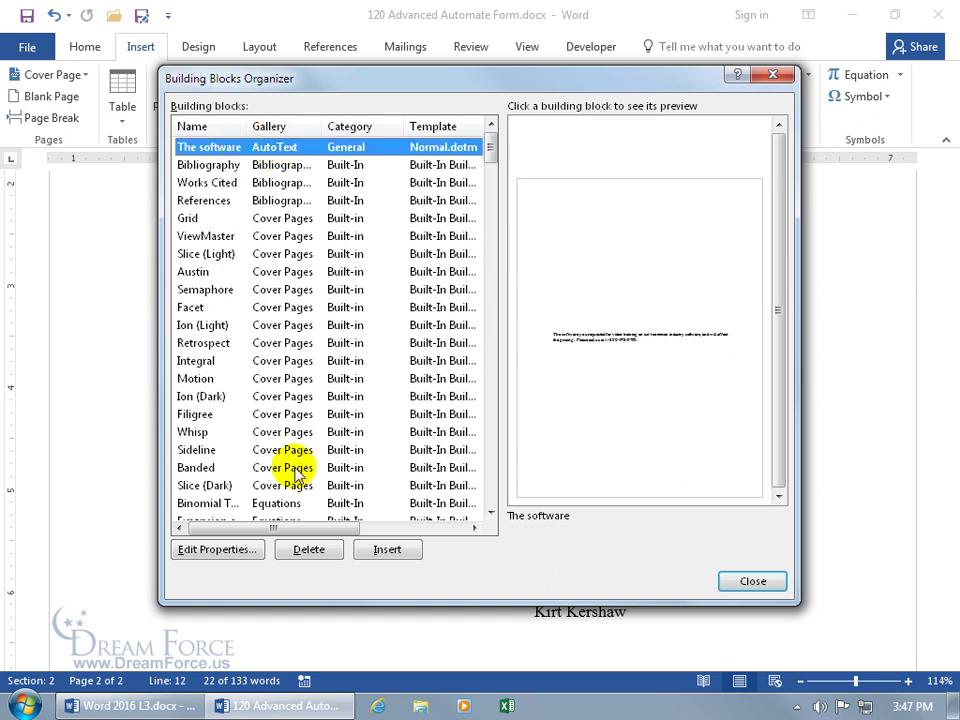
click(244, 550)
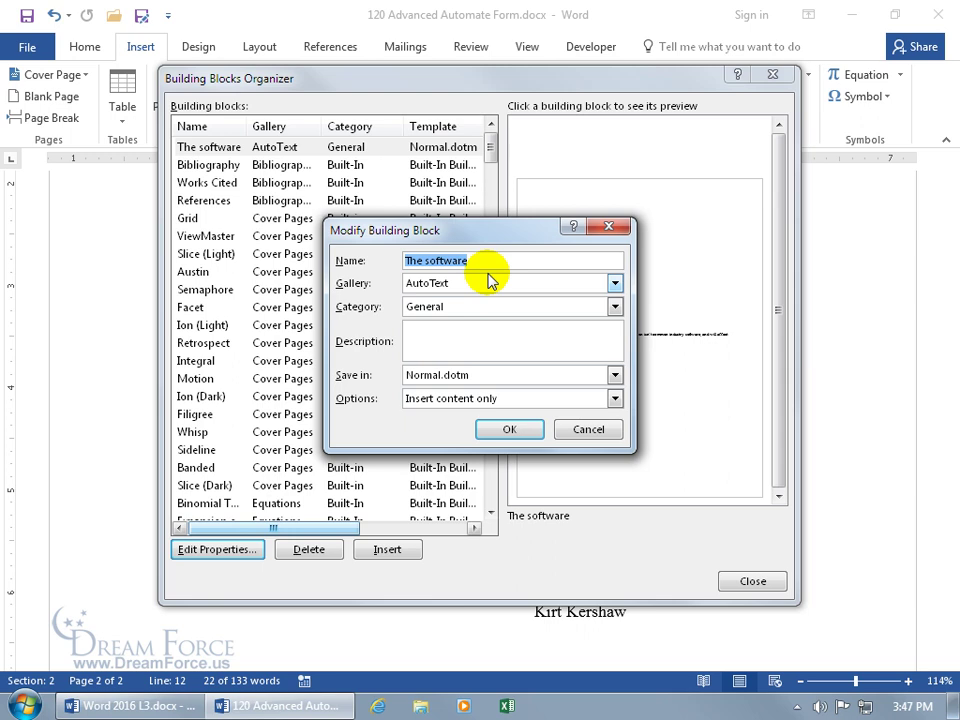
Rename the entry to 'Common No', confirm redefining it, and close the organizer
text(C)
text(on No)
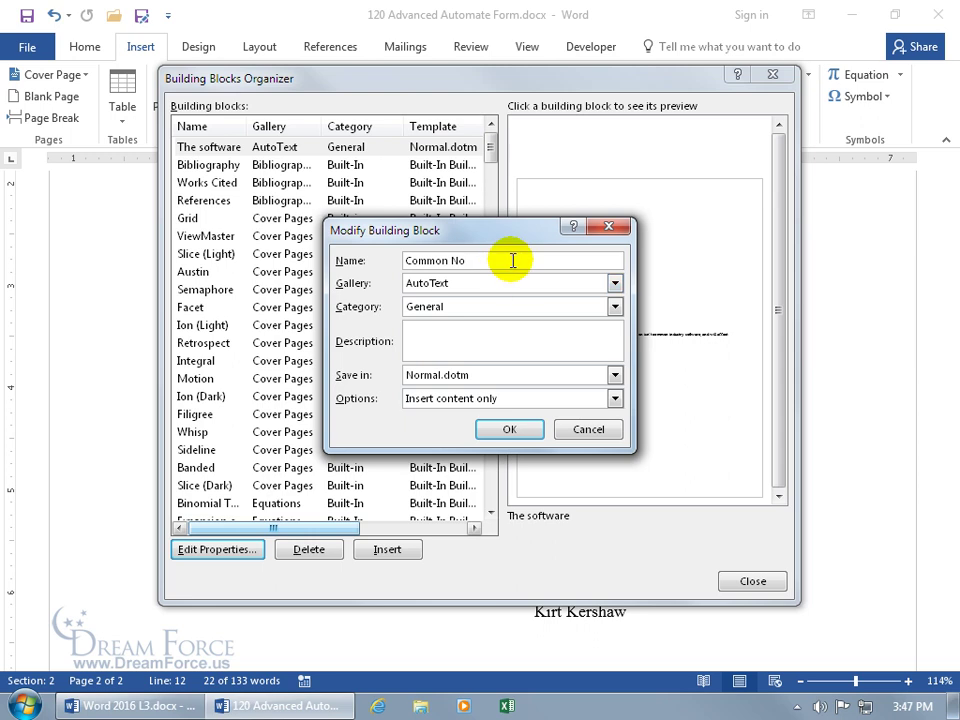
key(BackSpace)
key(BackSpace)
key(BackSpace)
key(BackSpace)
key(BackSpace)
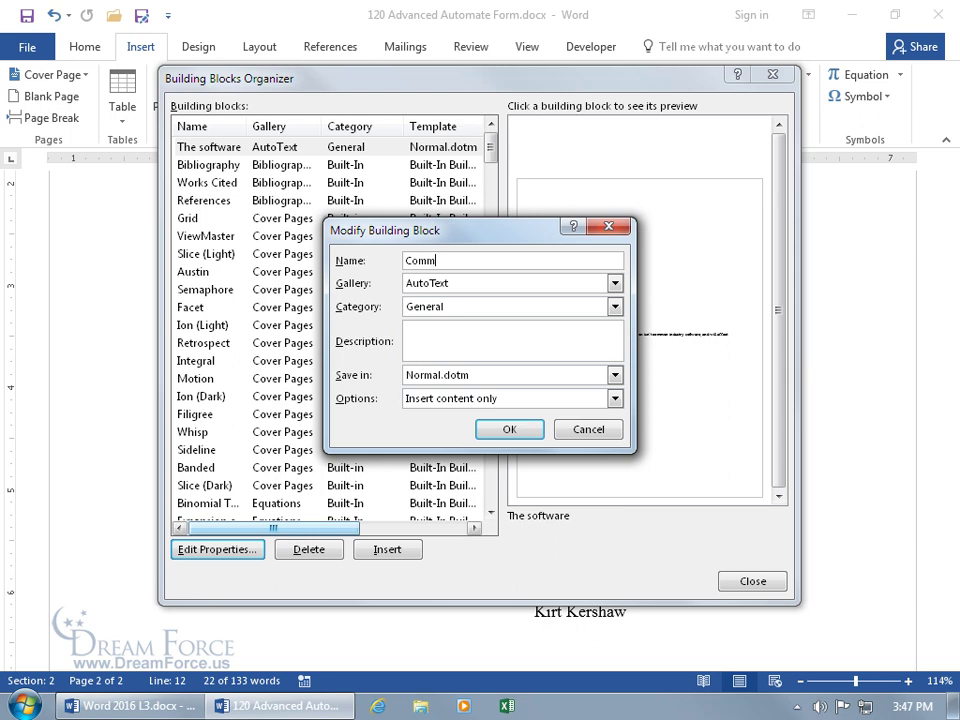
text(on No)
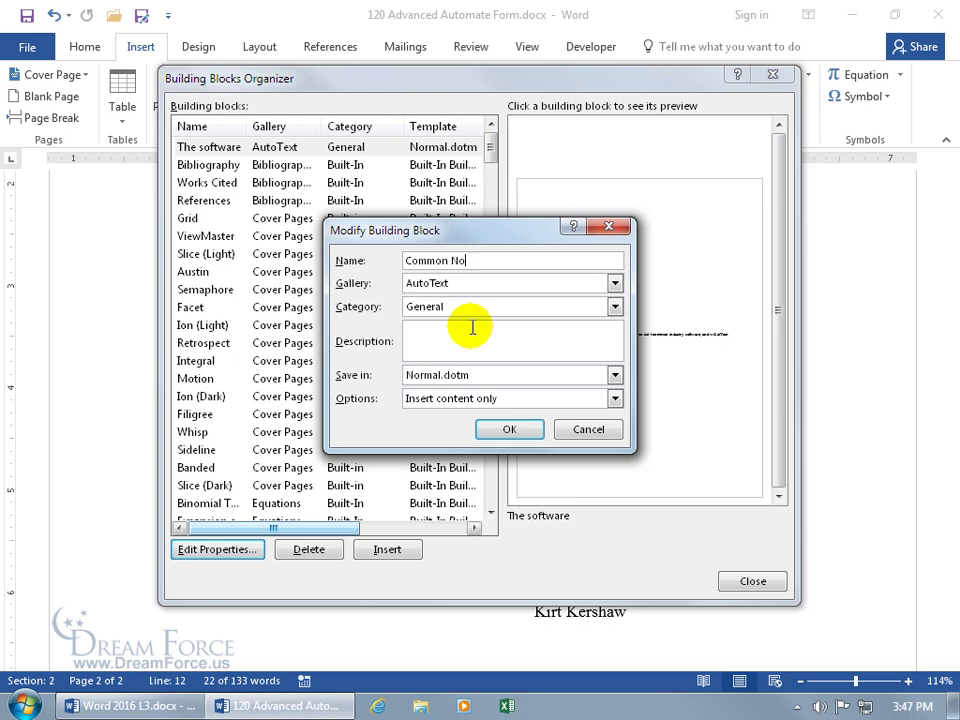
click(506, 428)
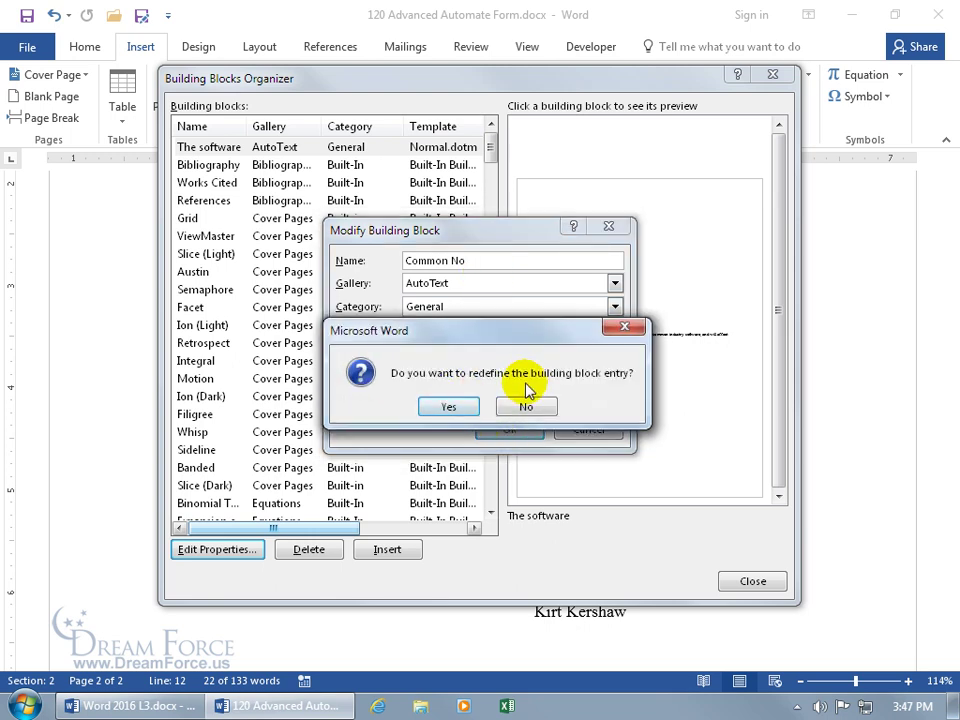
click(458, 405)
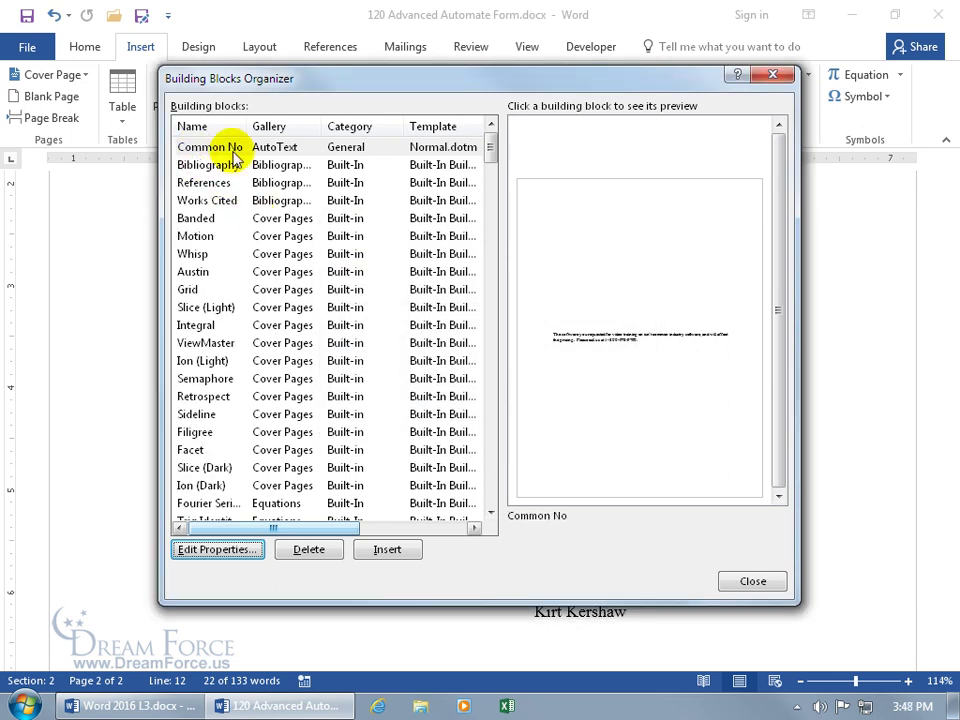
click(750, 582)
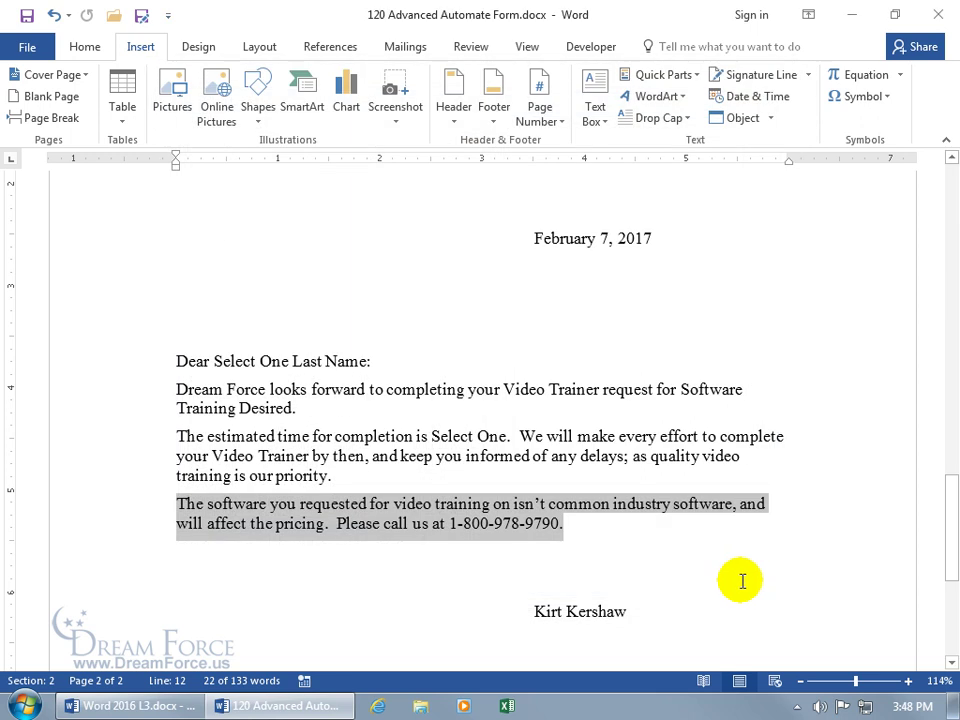
Delete the pricing paragraph and reinsert it by typing 'comm' to test the Common No AutoText
key(Delete)
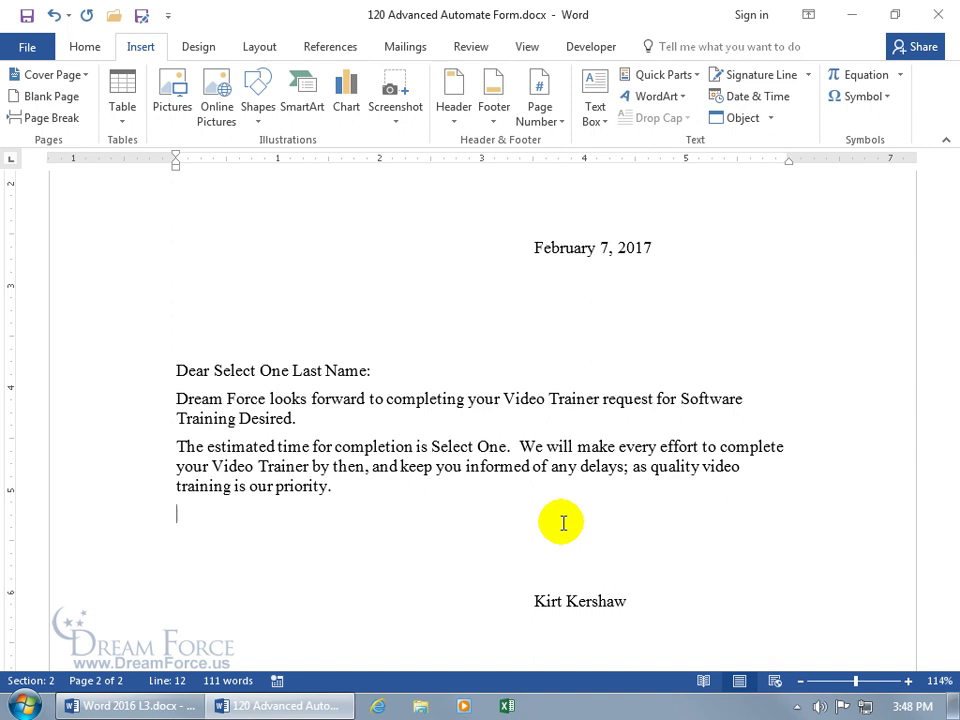
text(comm)
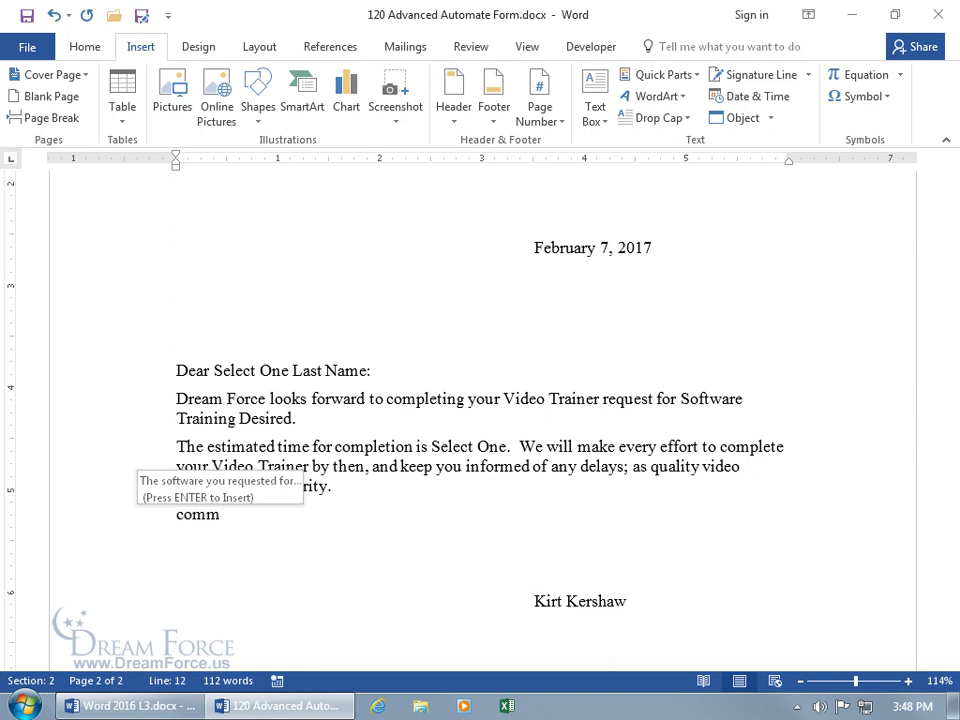
key(Return)
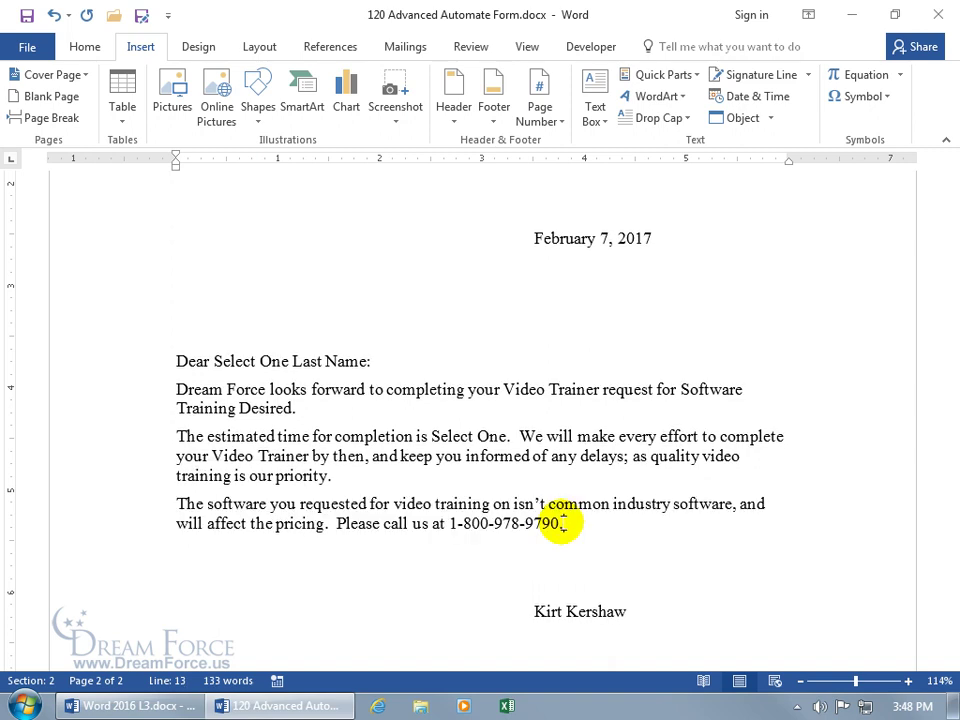
Delete the reinserted paragraph and add an empty line after the priority sentence
drag(562, 522, 186, 503)
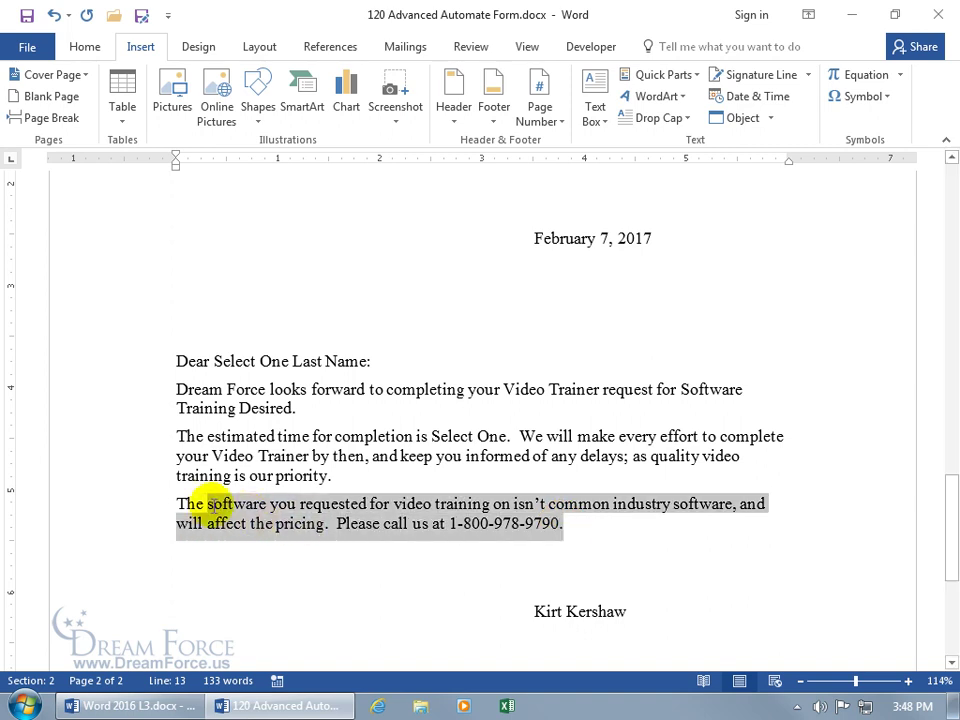
key(Delete)
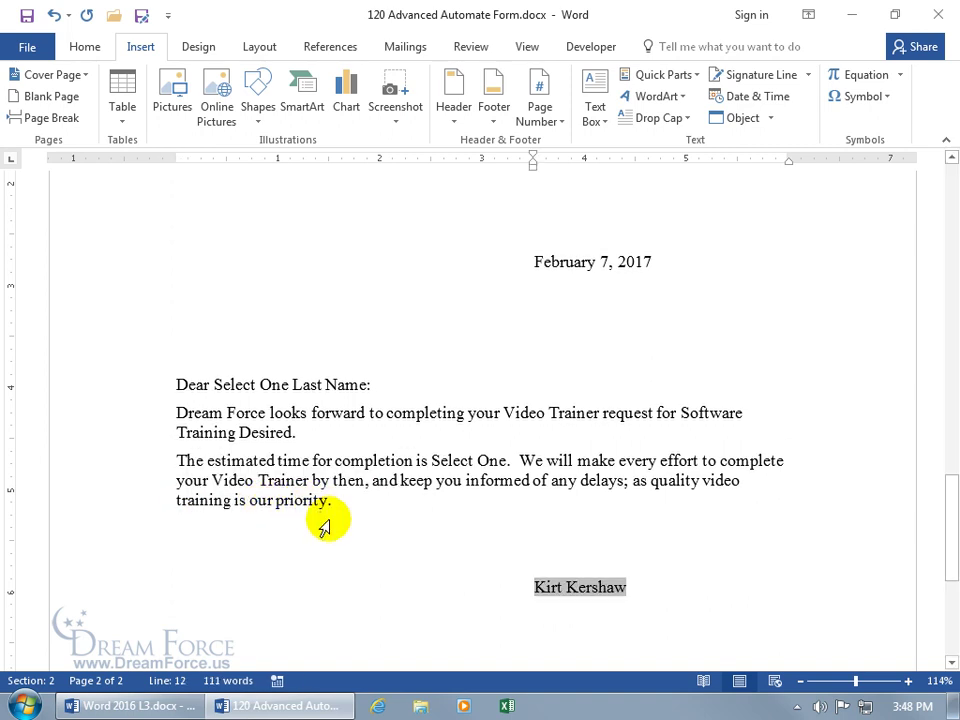
click(330, 515)
key(Return)
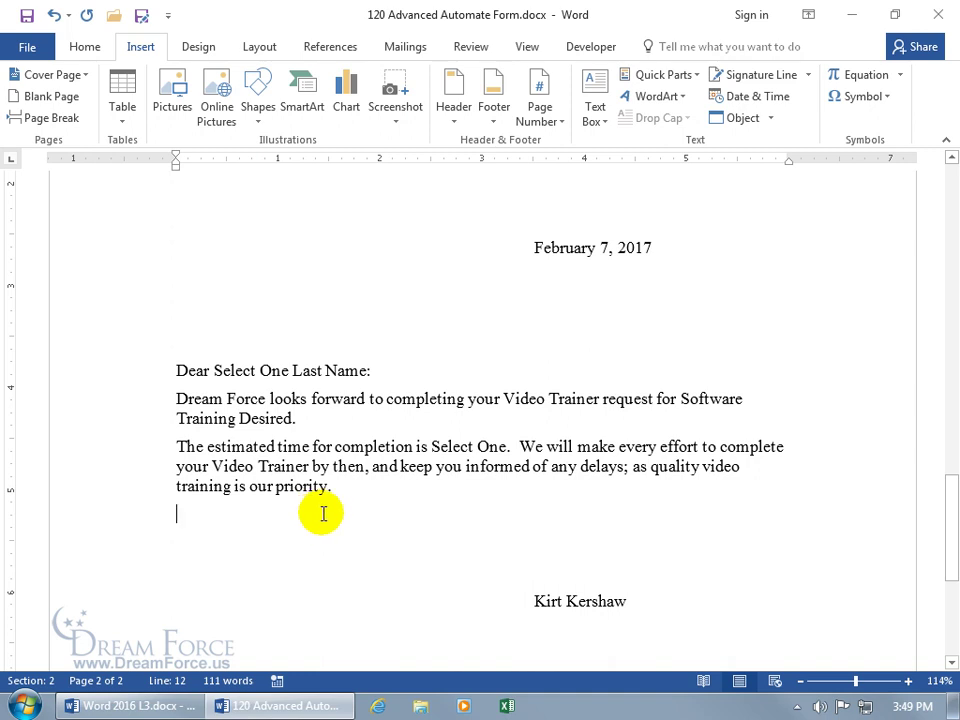
Insert an empty IF field right after 'training is our priority.'
click(377, 483)
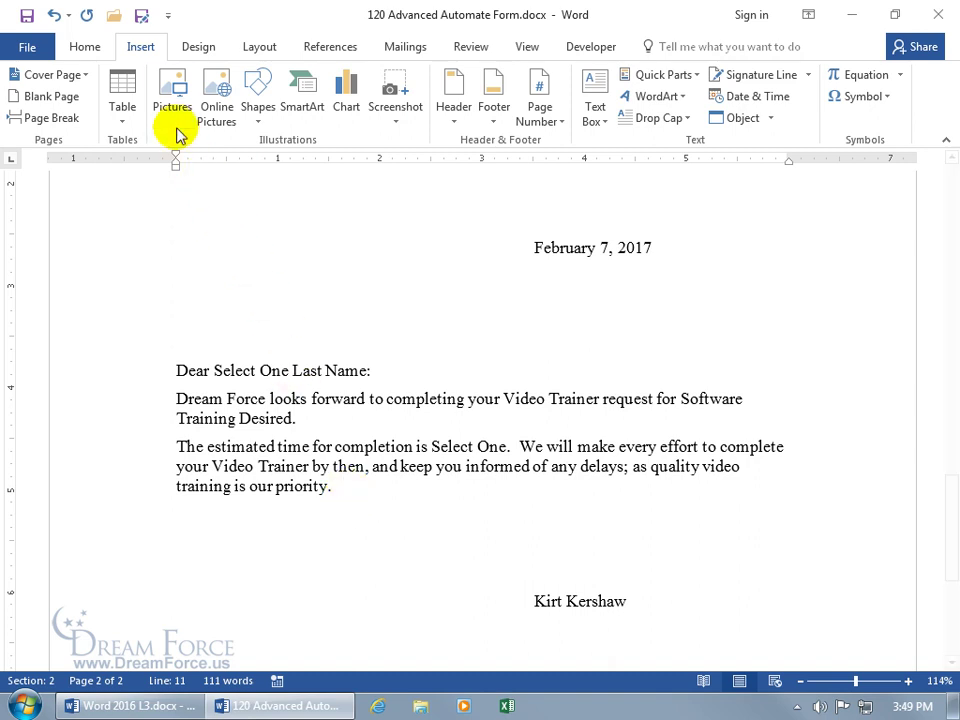
click(694, 77)
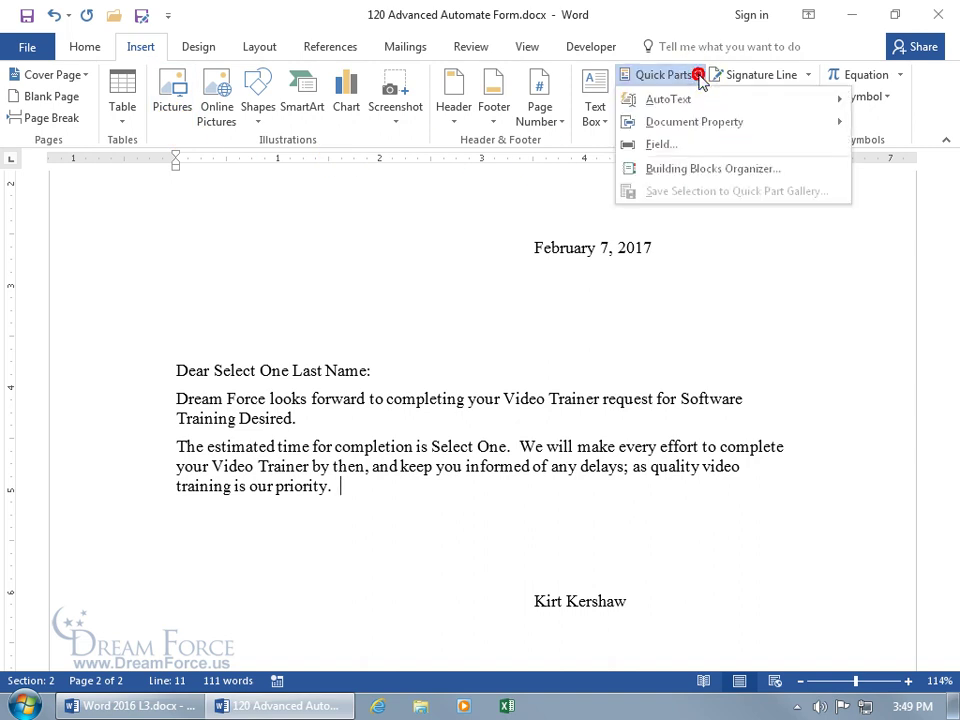
click(658, 145)
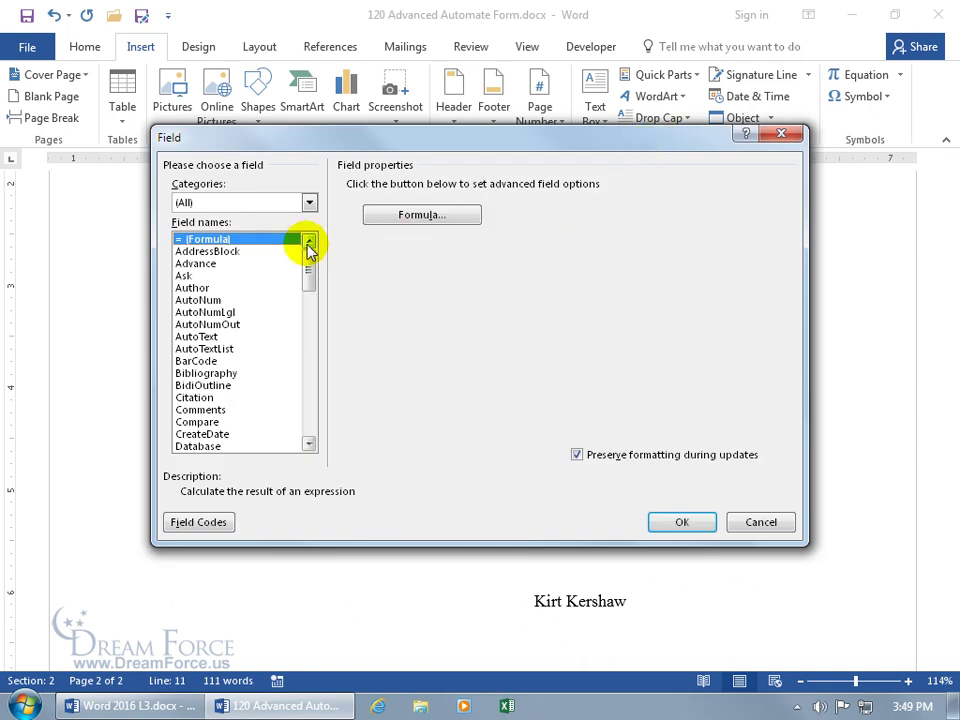
drag(313, 265, 313, 316)
click(180, 349)
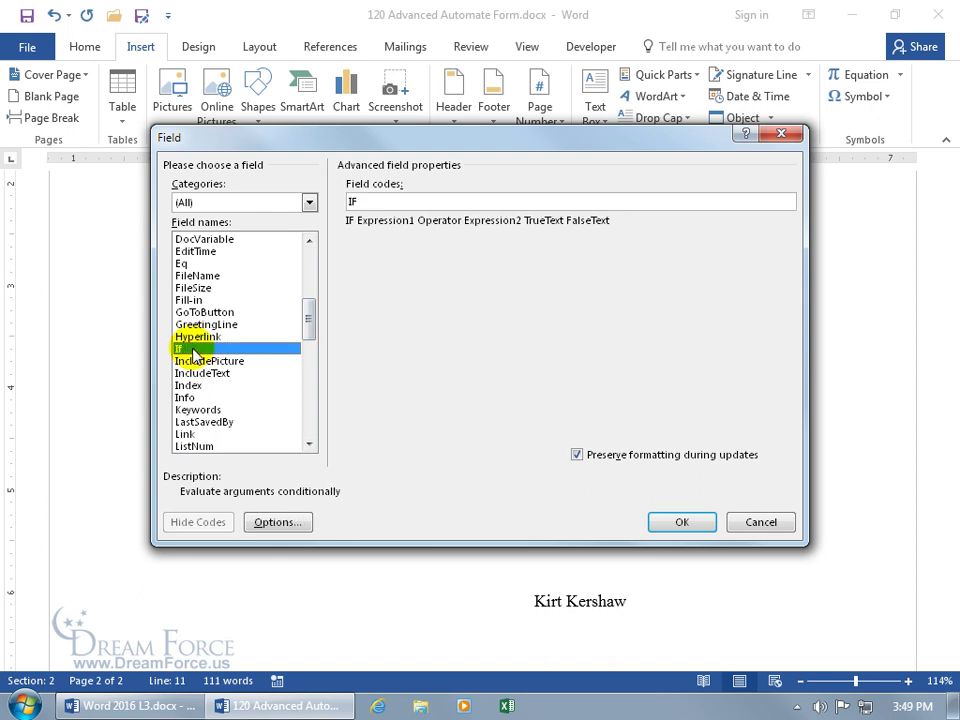
click(681, 522)
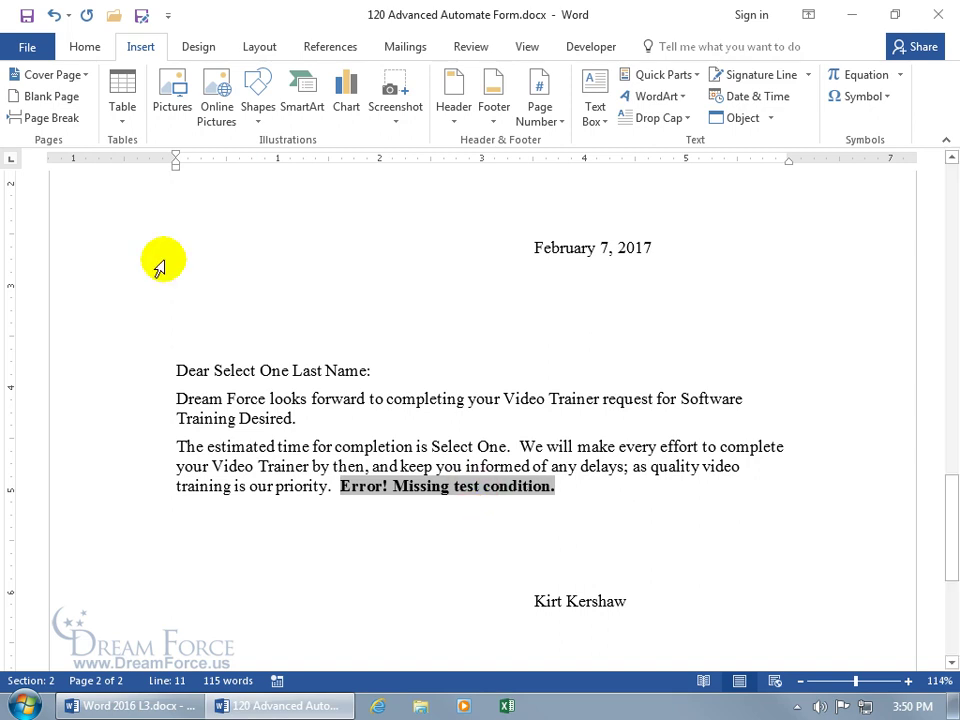
Show formatting marks and field codes with Alt+F9, then place the caret inside the IF field
click(84, 47)
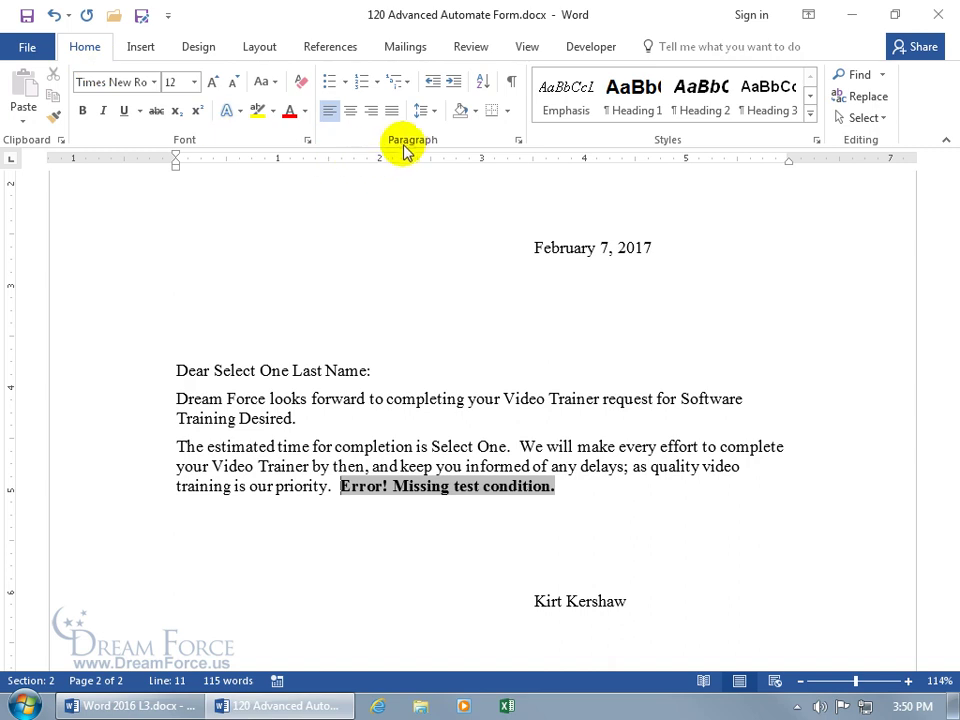
click(511, 81)
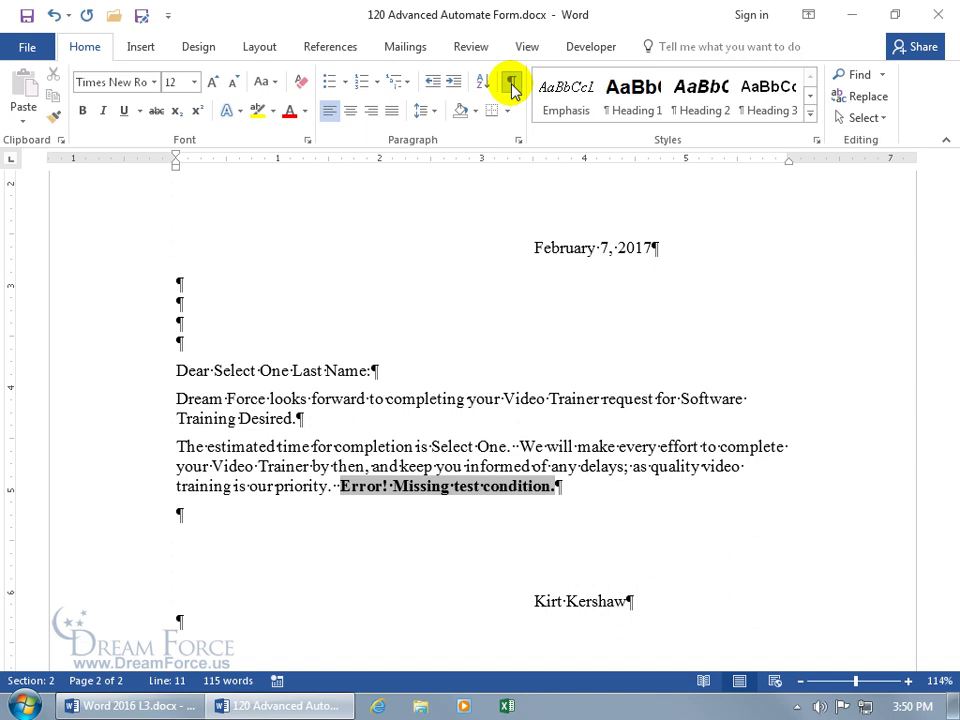
key(alt+F9)
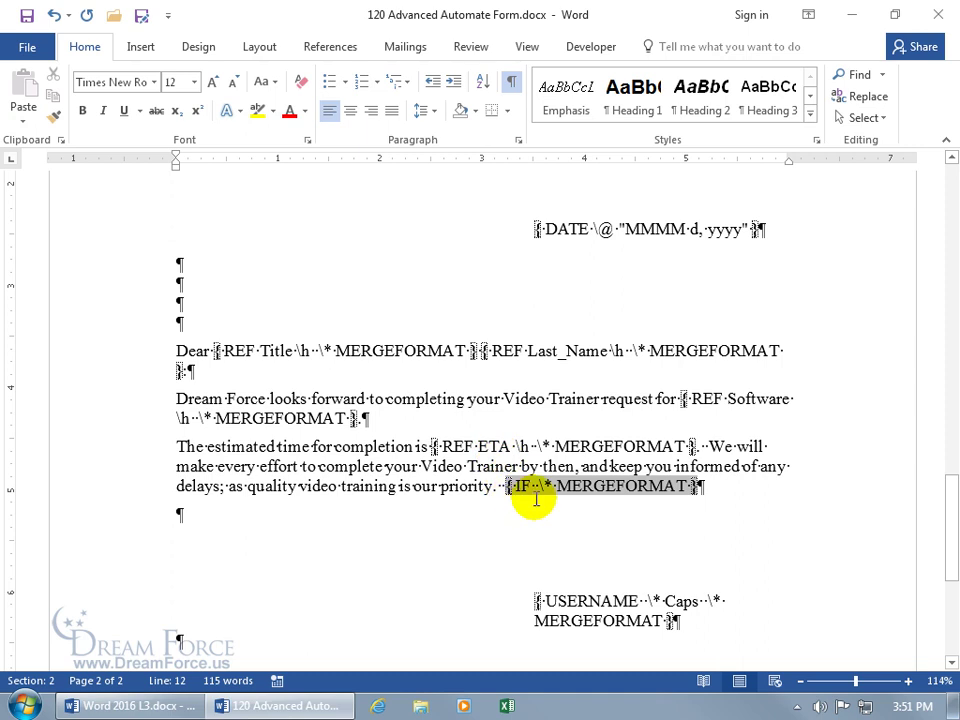
scroll(536, 498, down, 2)
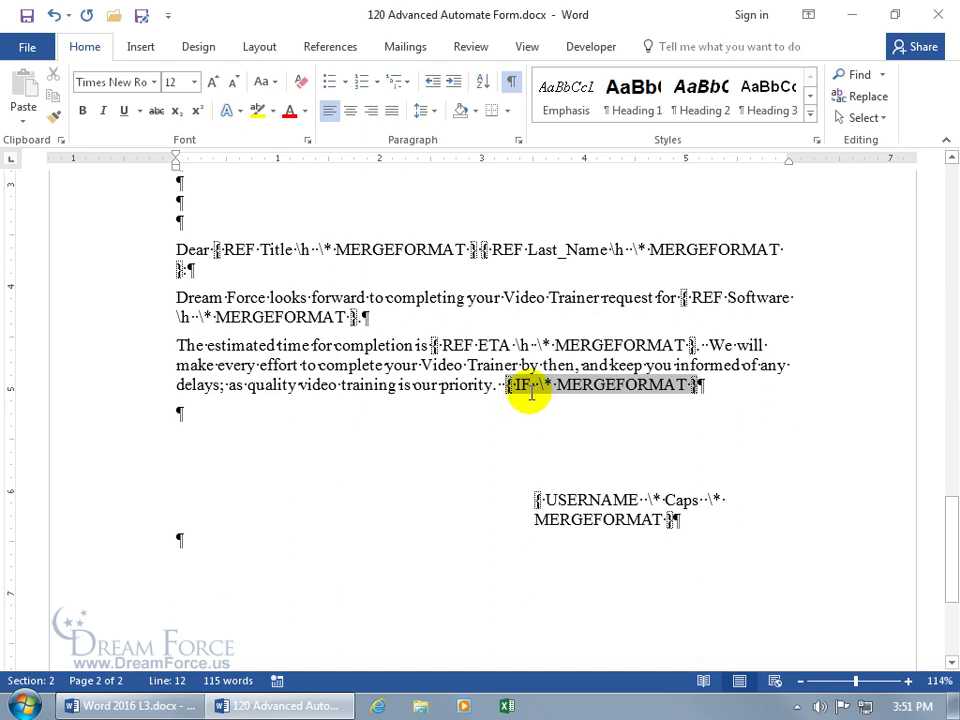
click(533, 390)
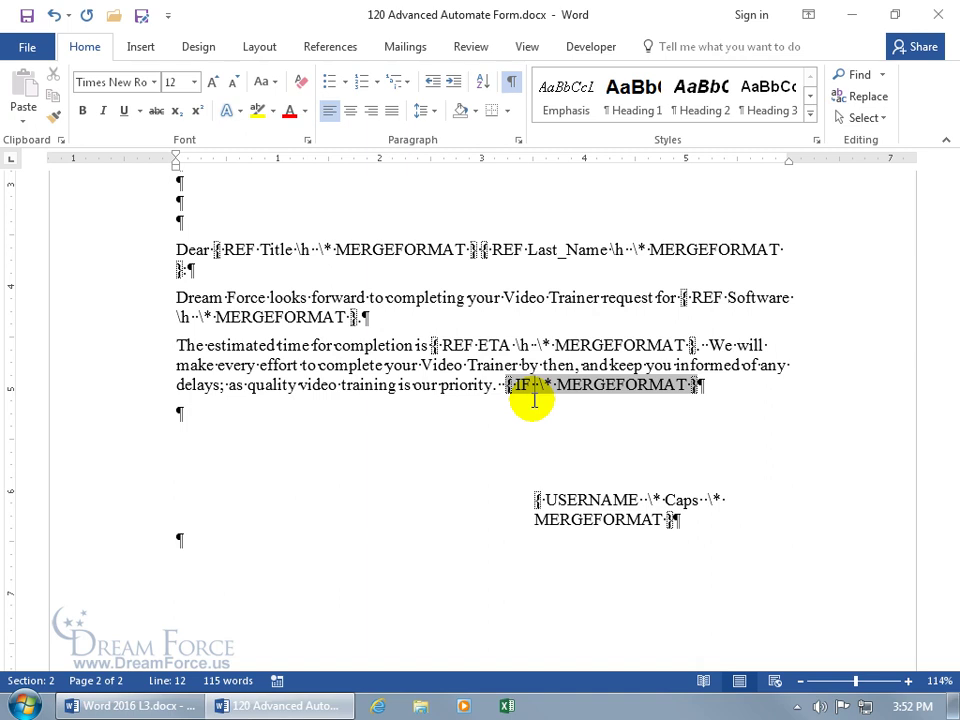
click(141, 48)
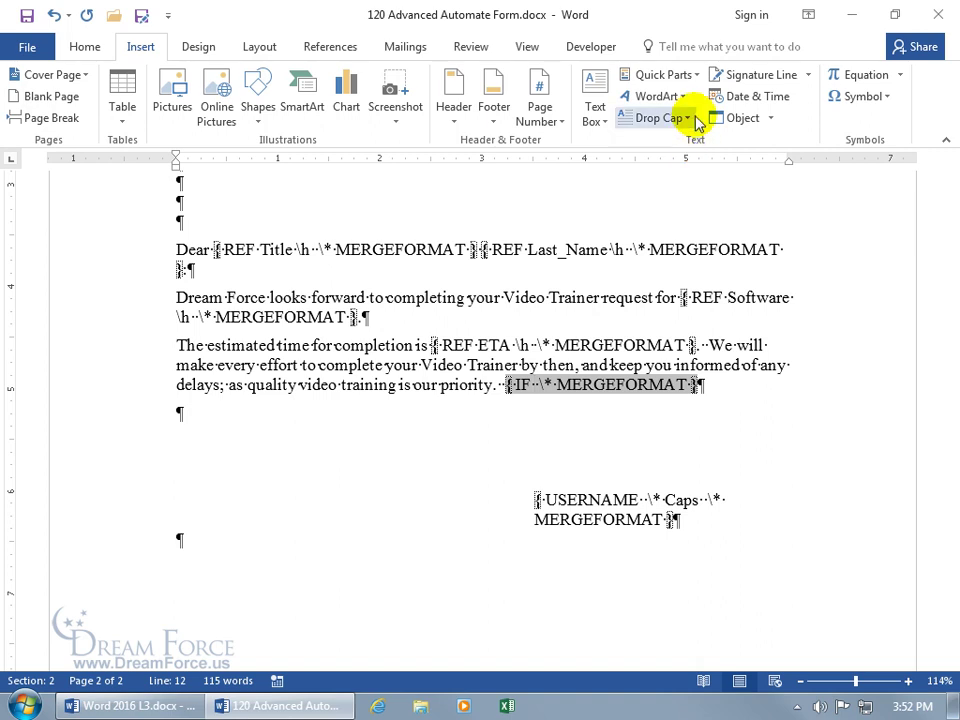
click(690, 76)
click(662, 144)
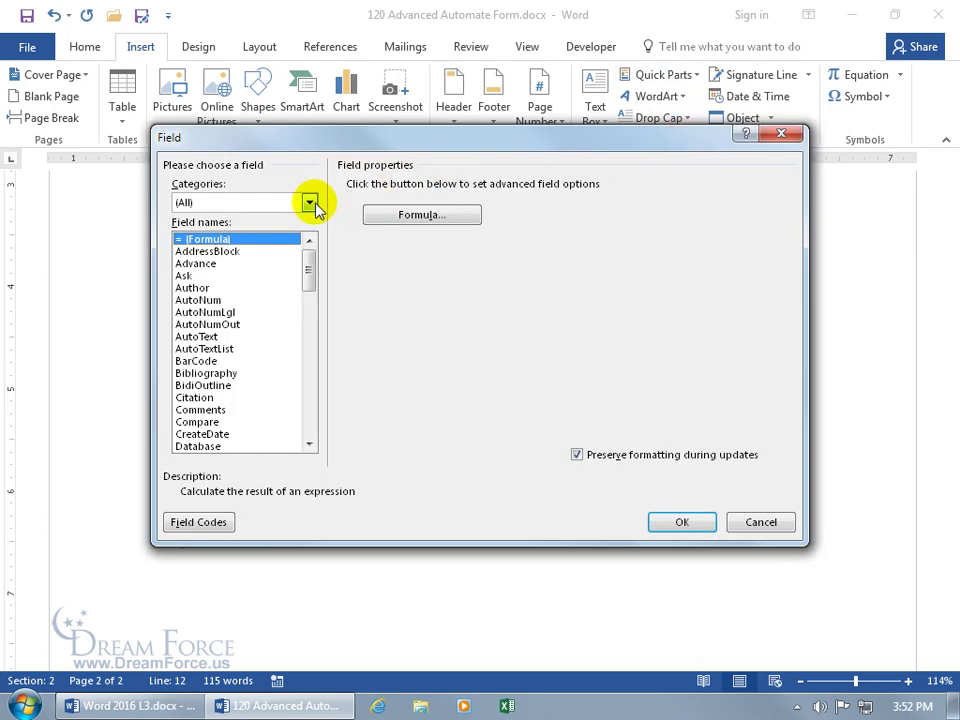
click(310, 203)
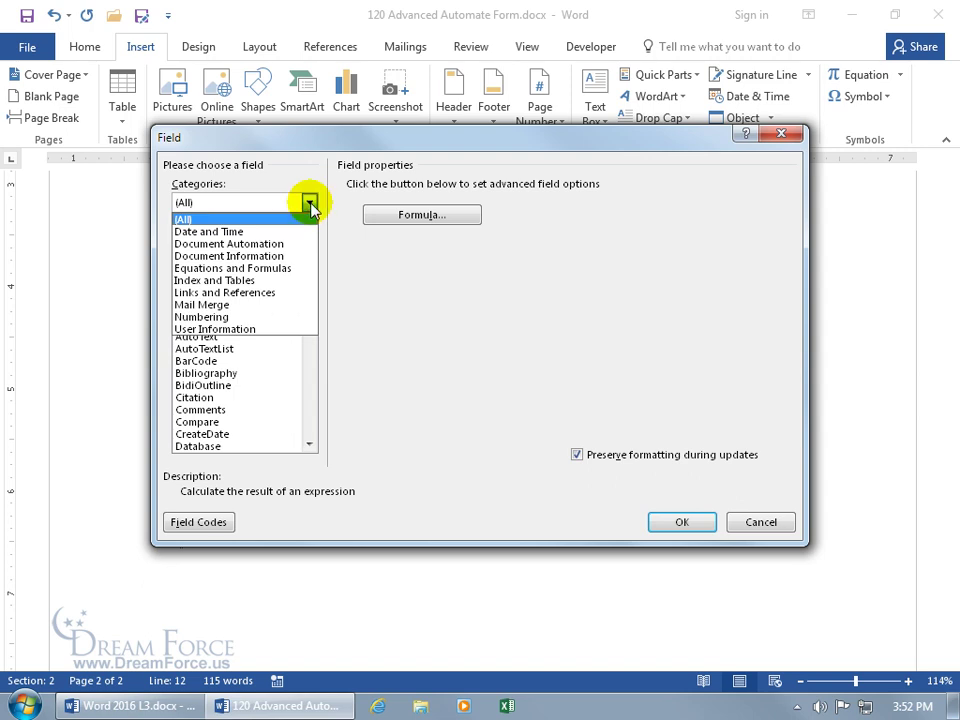
click(256, 293)
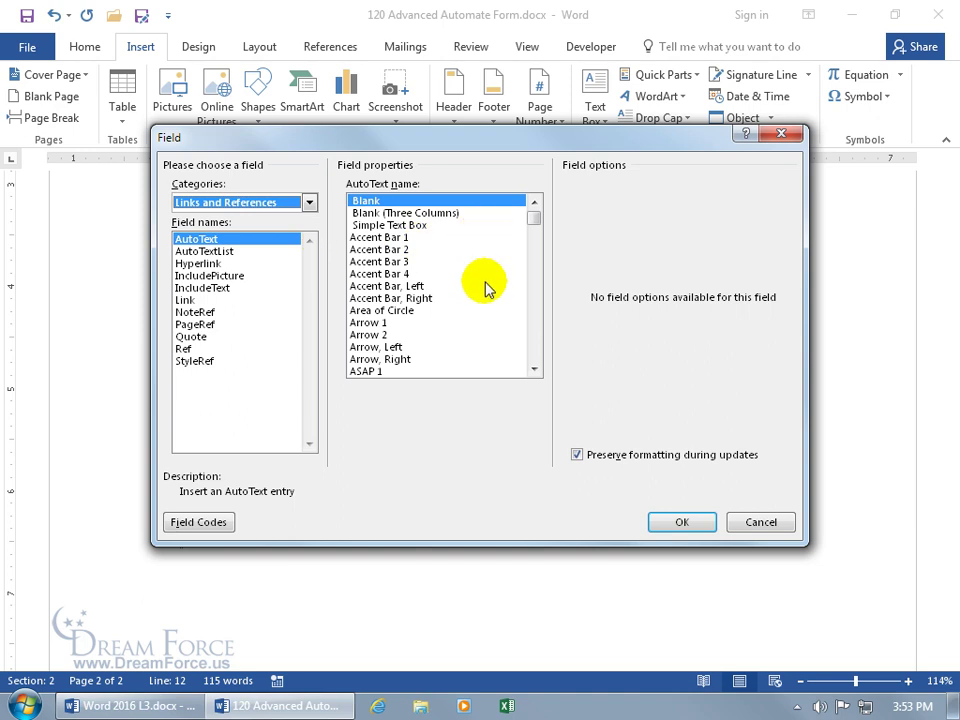
drag(533, 224, 534, 248)
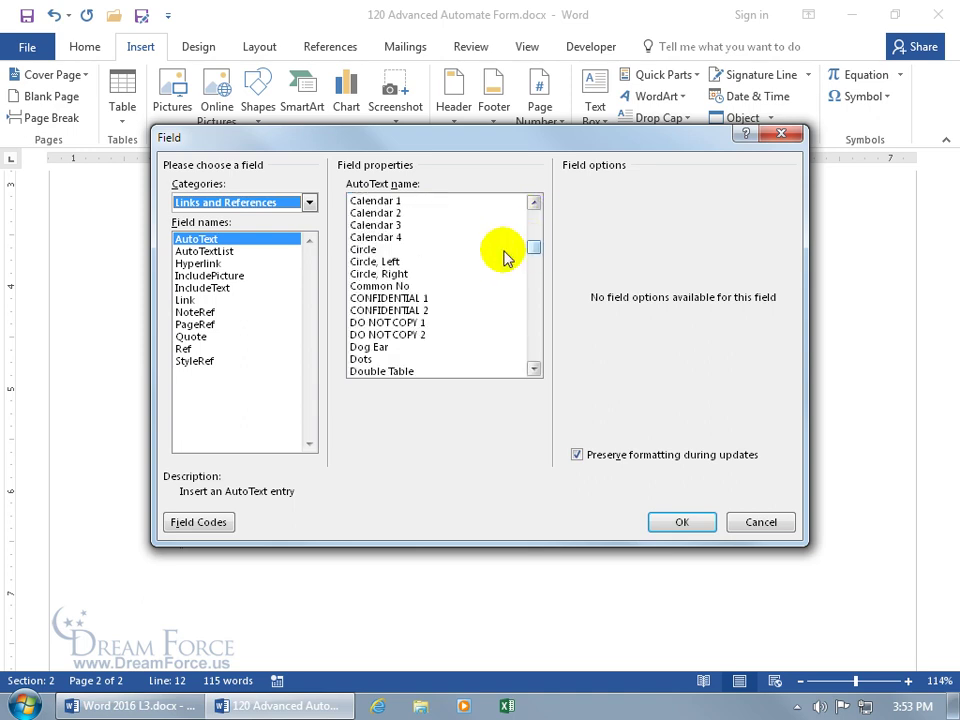
click(395, 288)
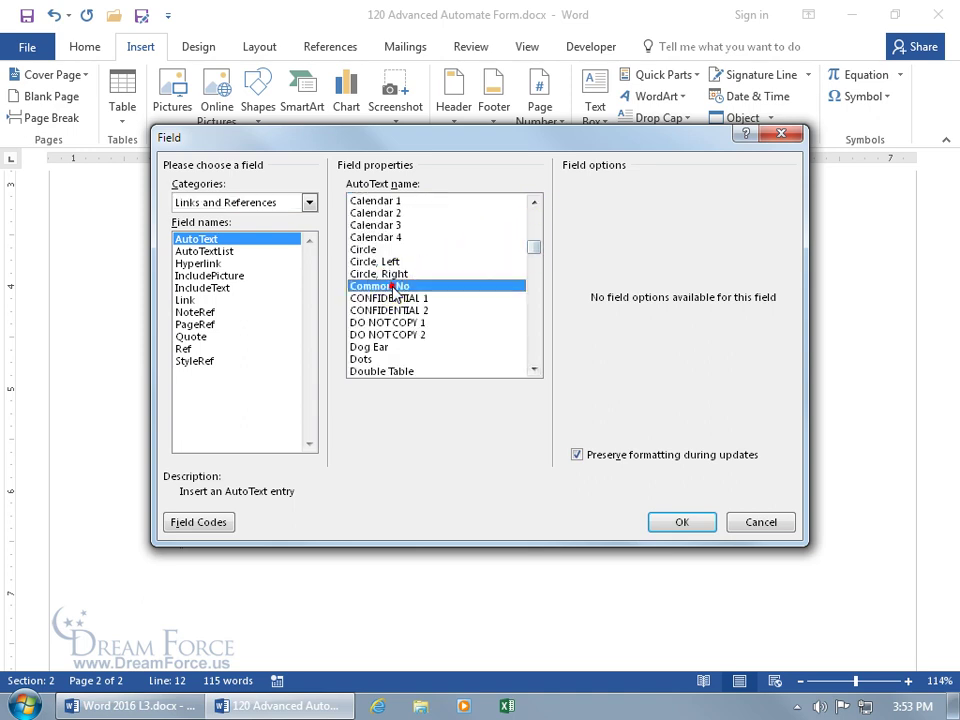
click(676, 521)
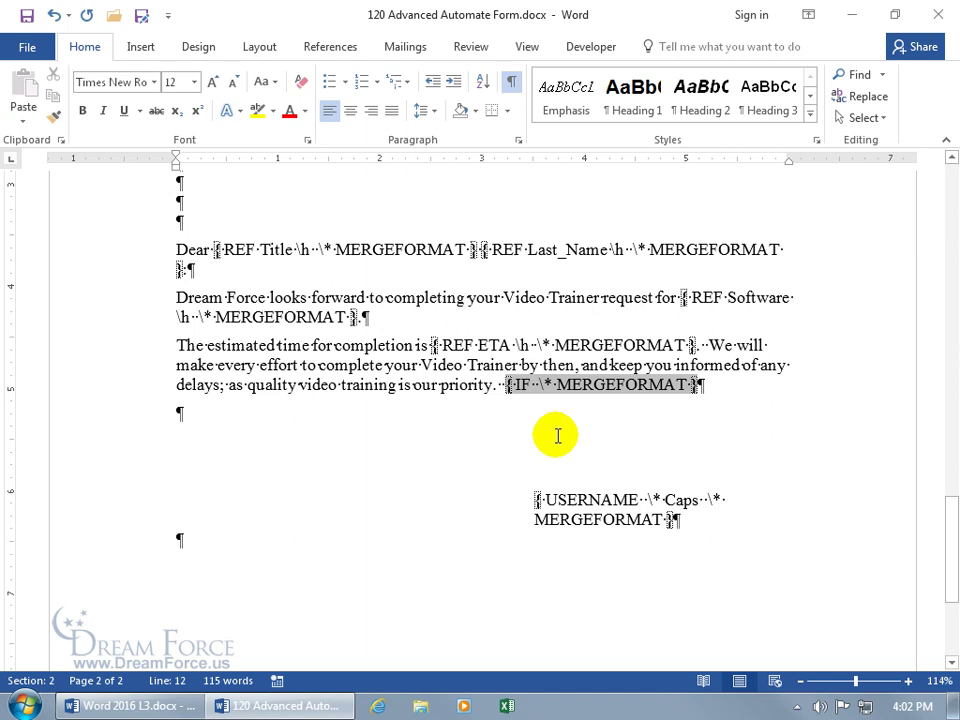
Inside the IF field, insert a Links and References Ref field to the Common_Software bookmark
click(532, 387)
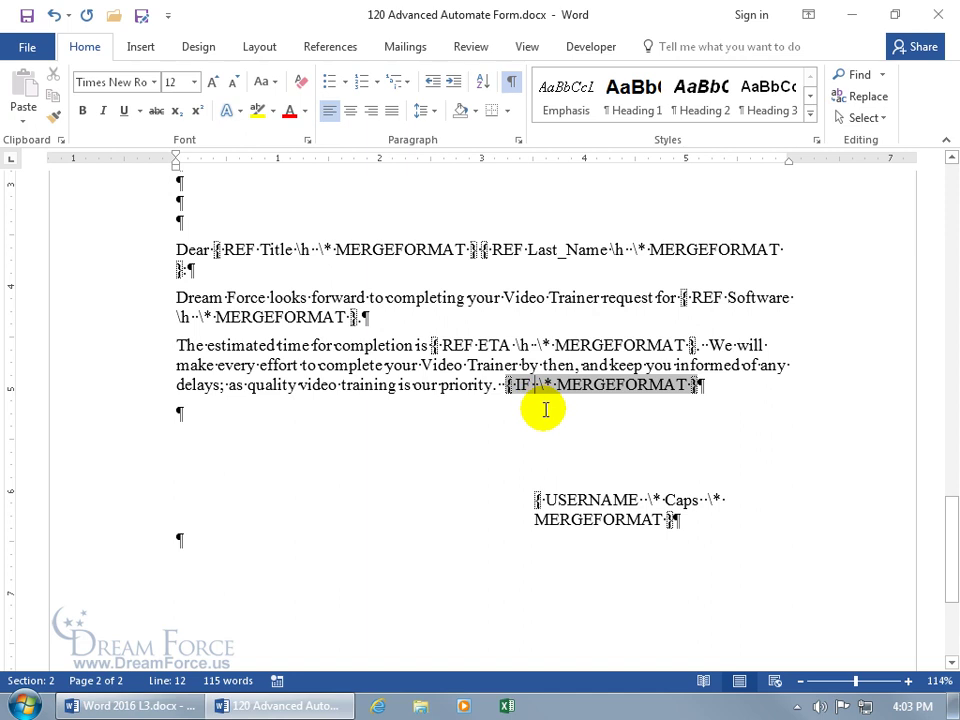
click(141, 47)
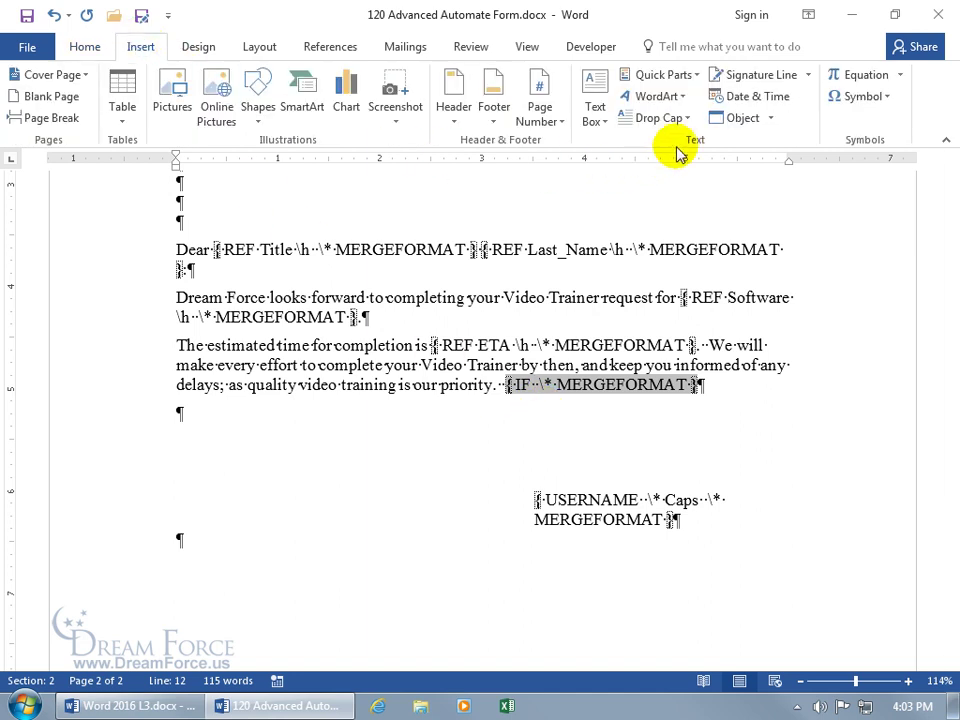
click(690, 77)
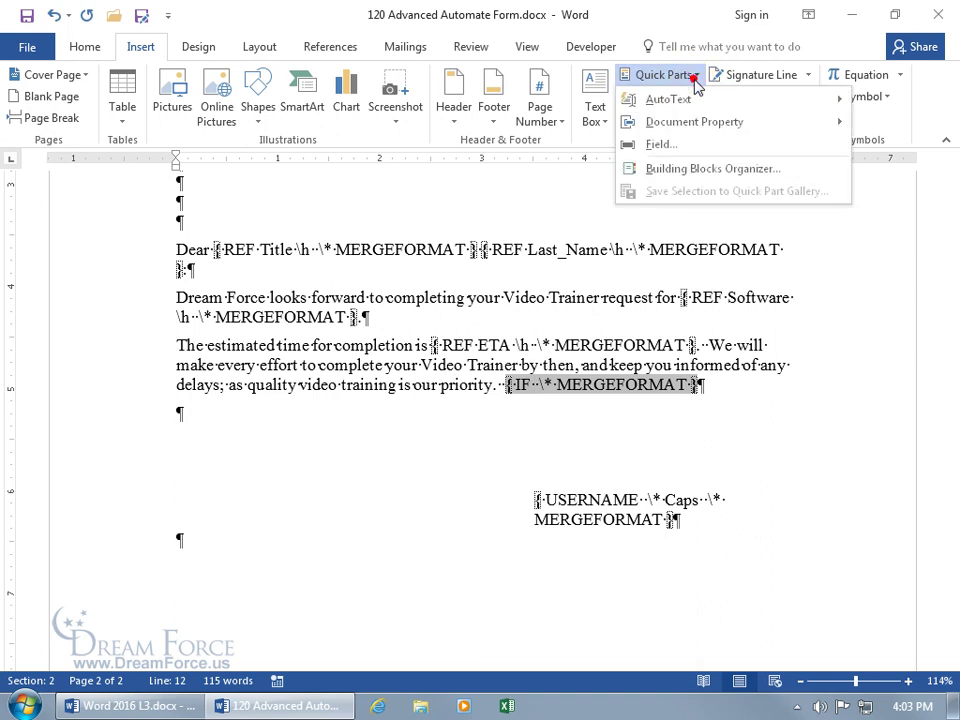
click(675, 145)
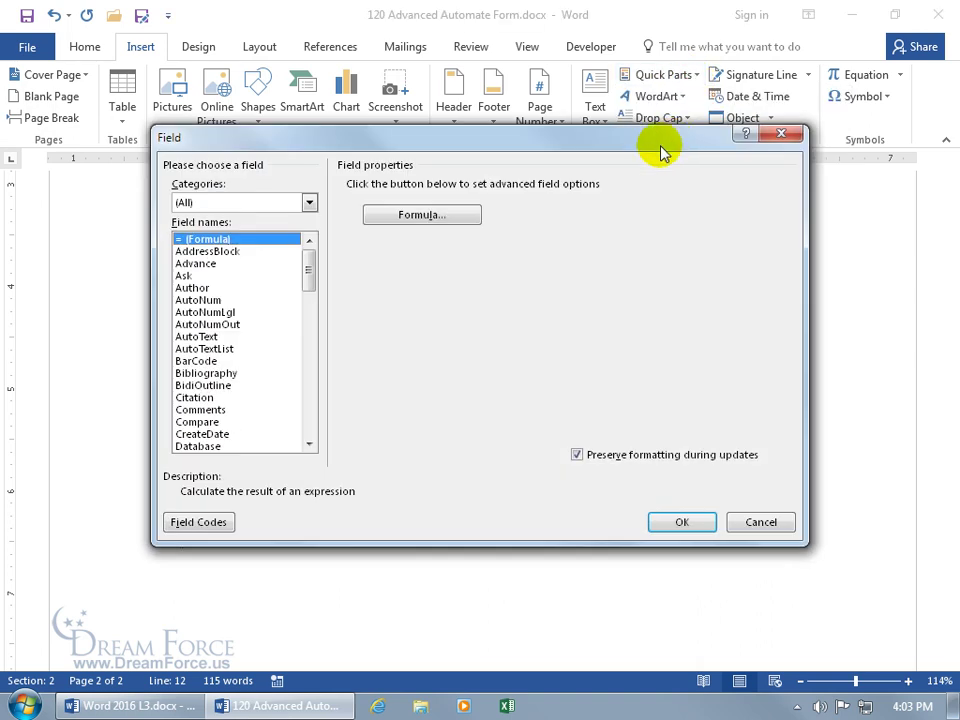
click(311, 203)
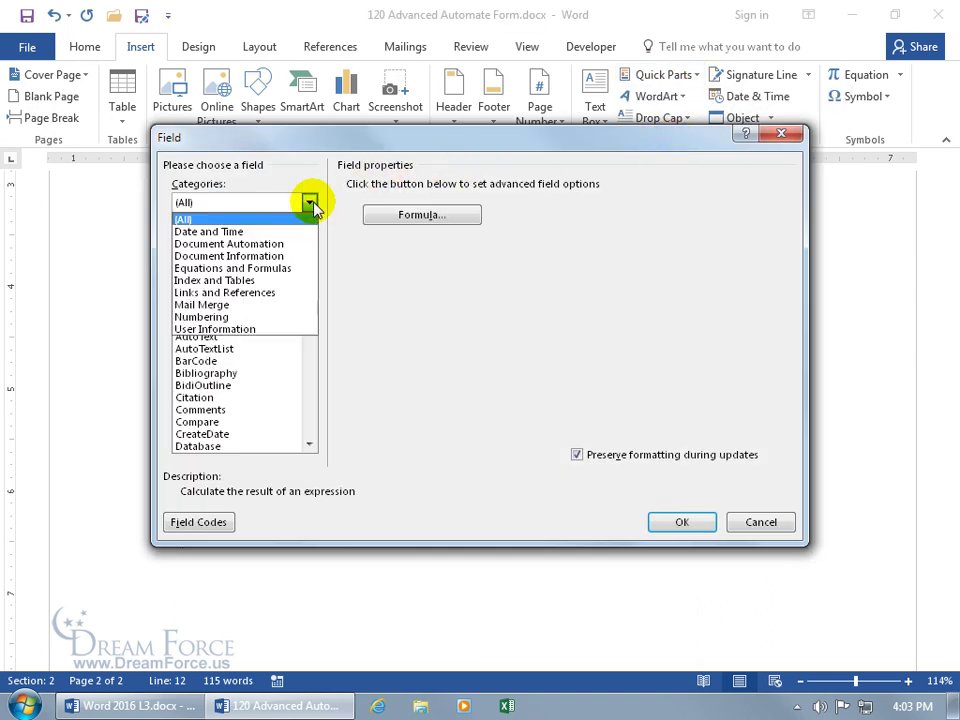
click(256, 294)
click(183, 350)
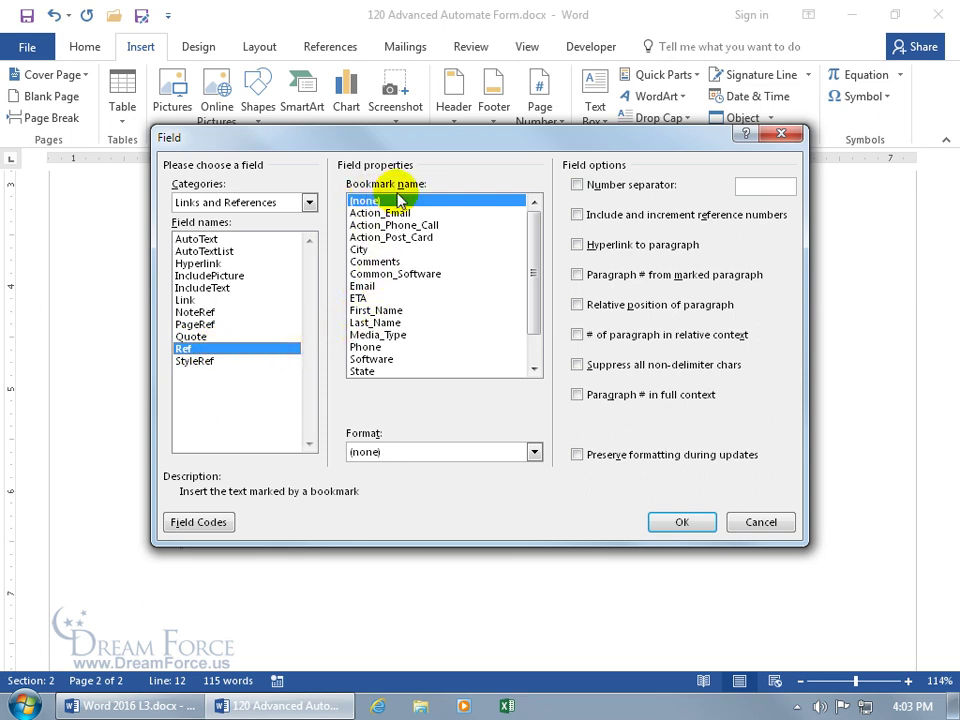
click(396, 274)
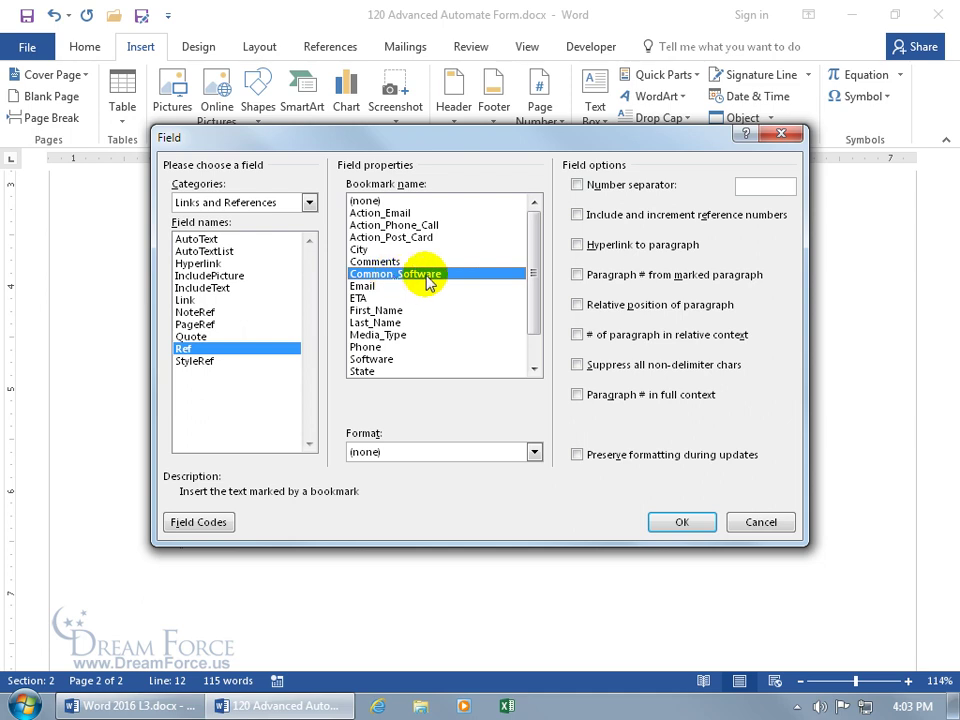
click(673, 522)
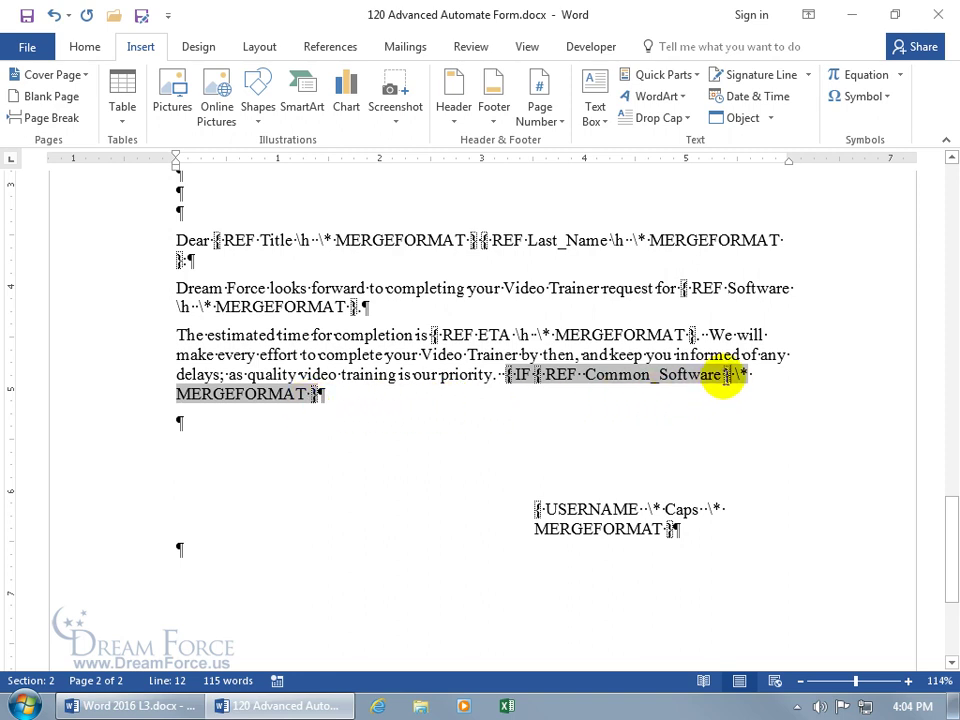
click(722, 375)
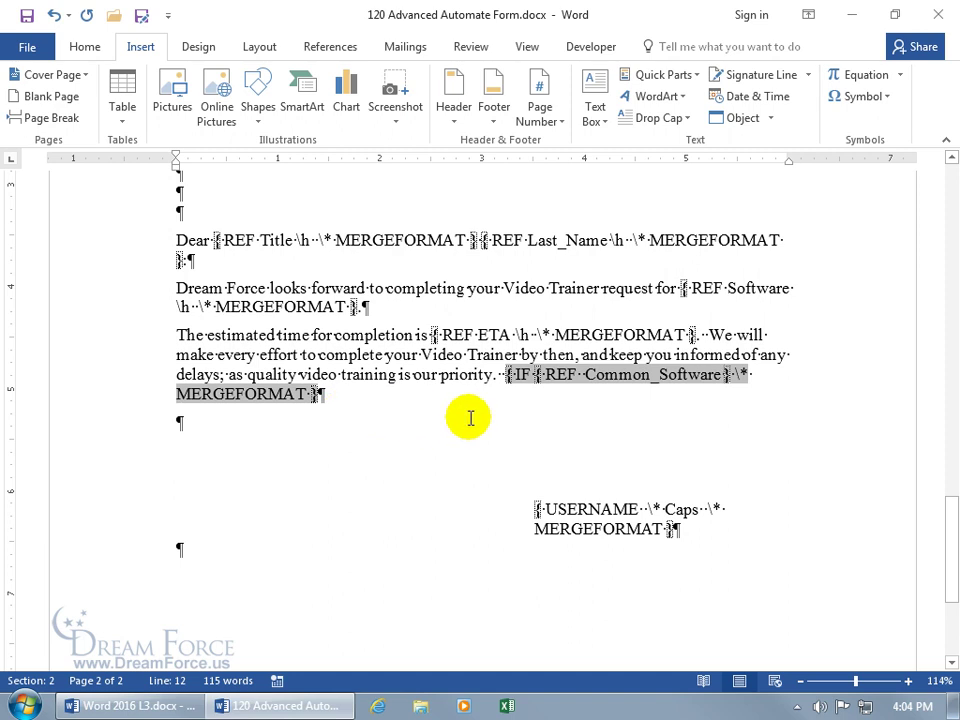
After the REF field, type the condition ="No" and an opening quote for the result text
text(\ )
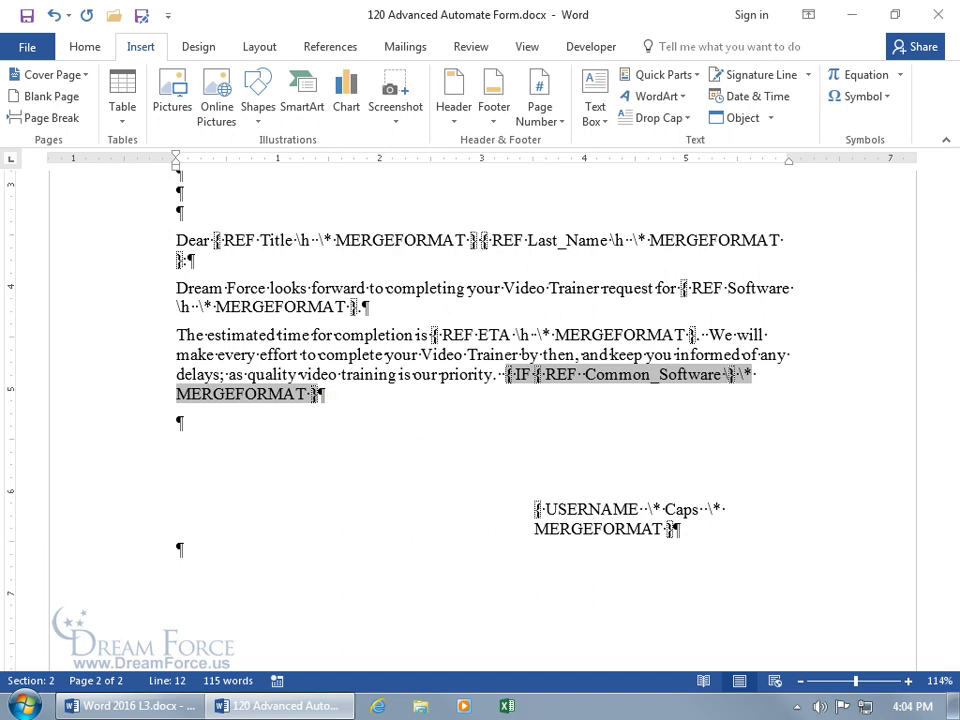
text(*)
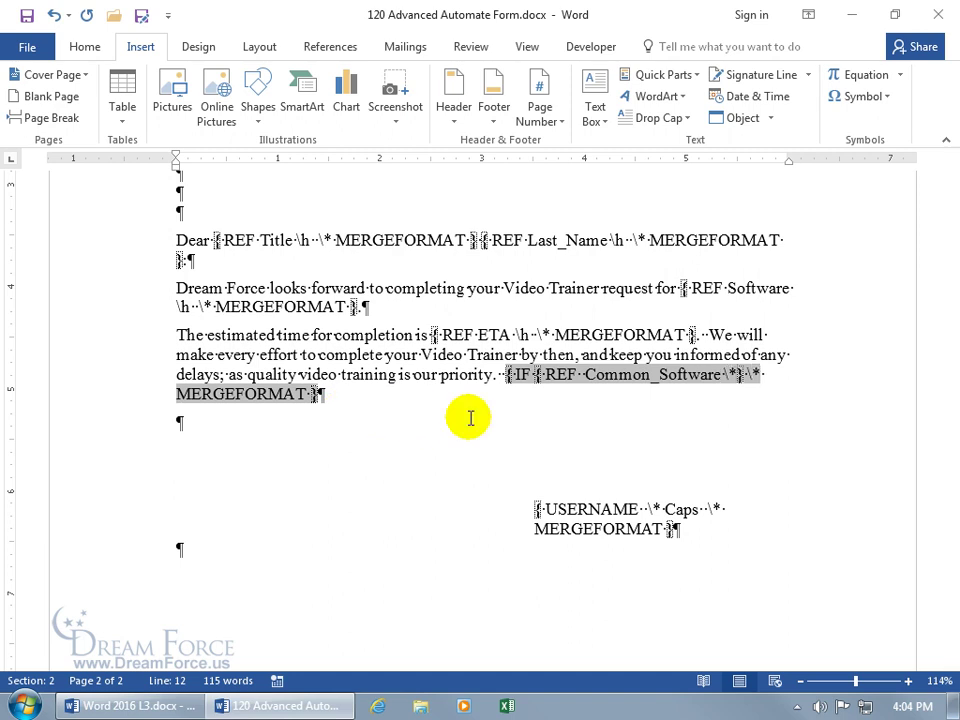
text( MERGE)
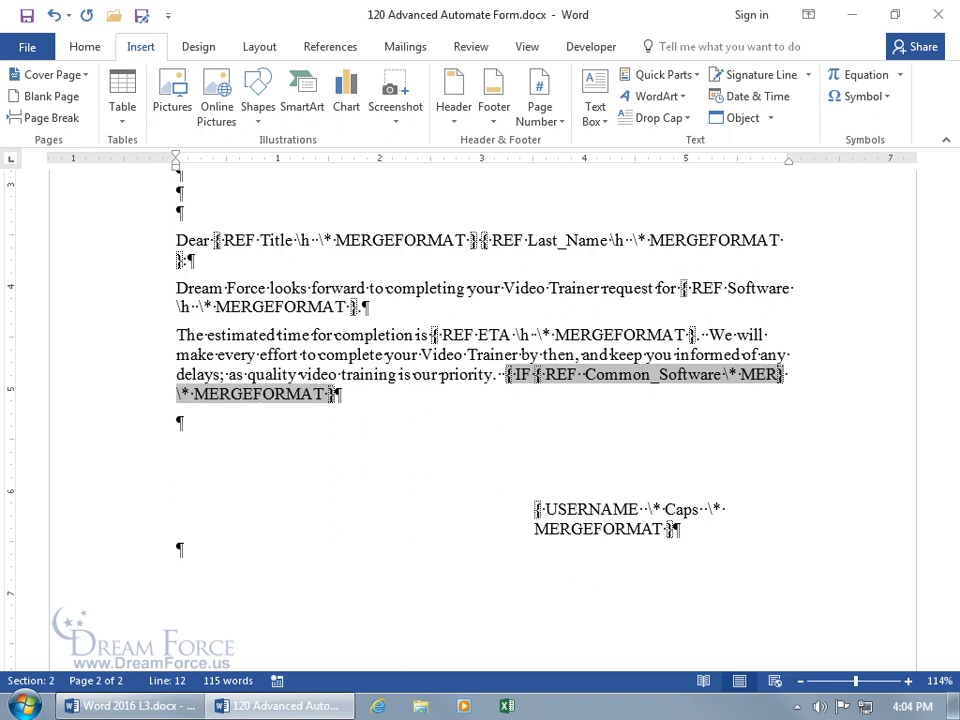
text(FORMAT)
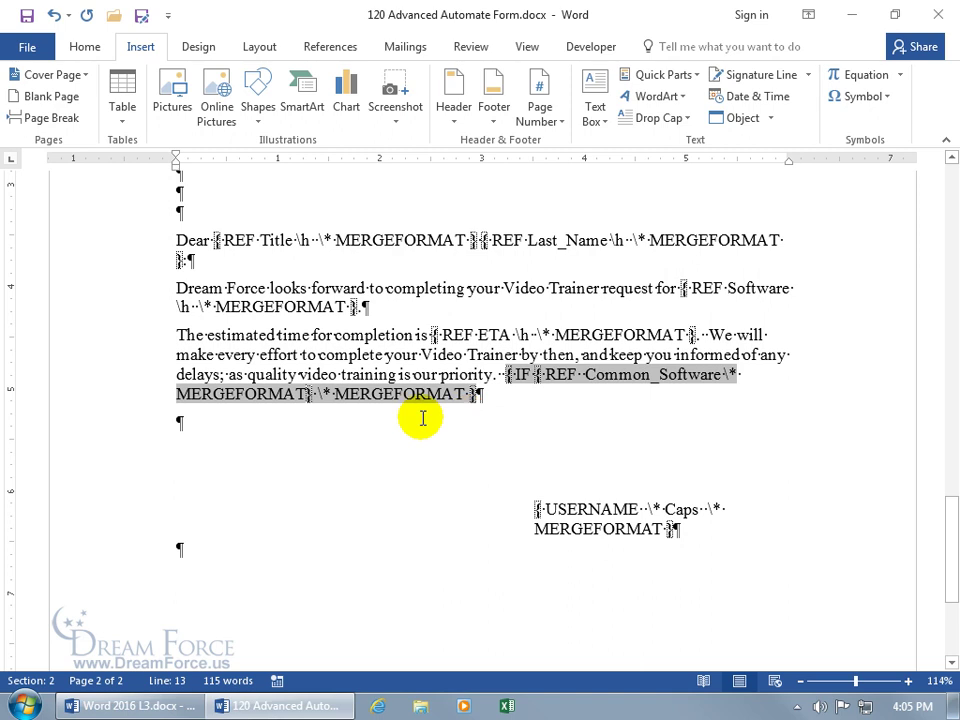
click(310, 393)
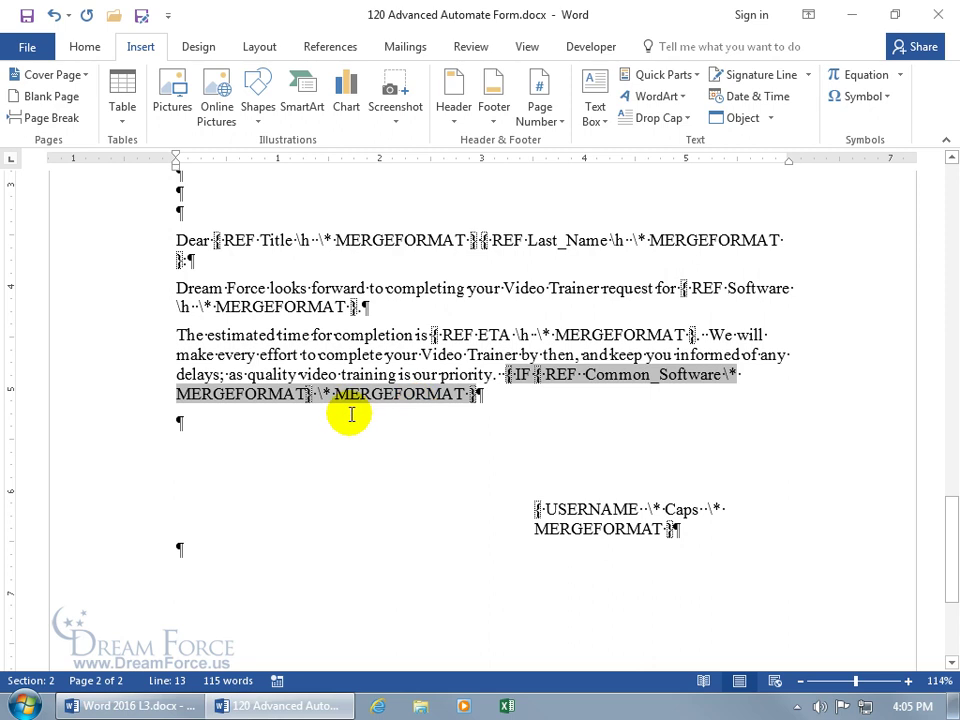
text(=)
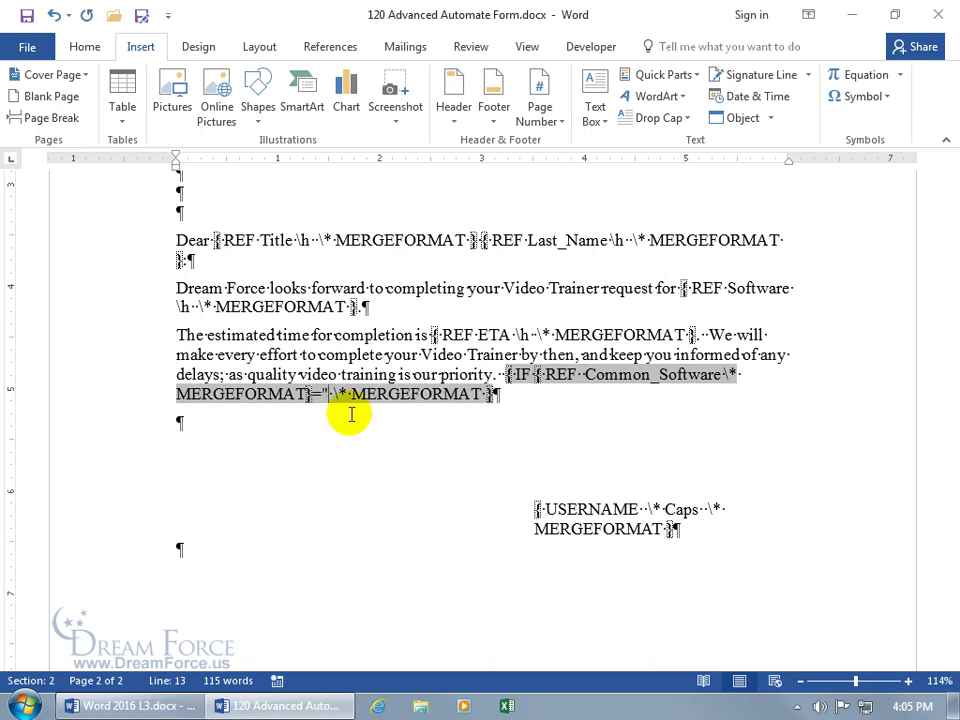
text("No")
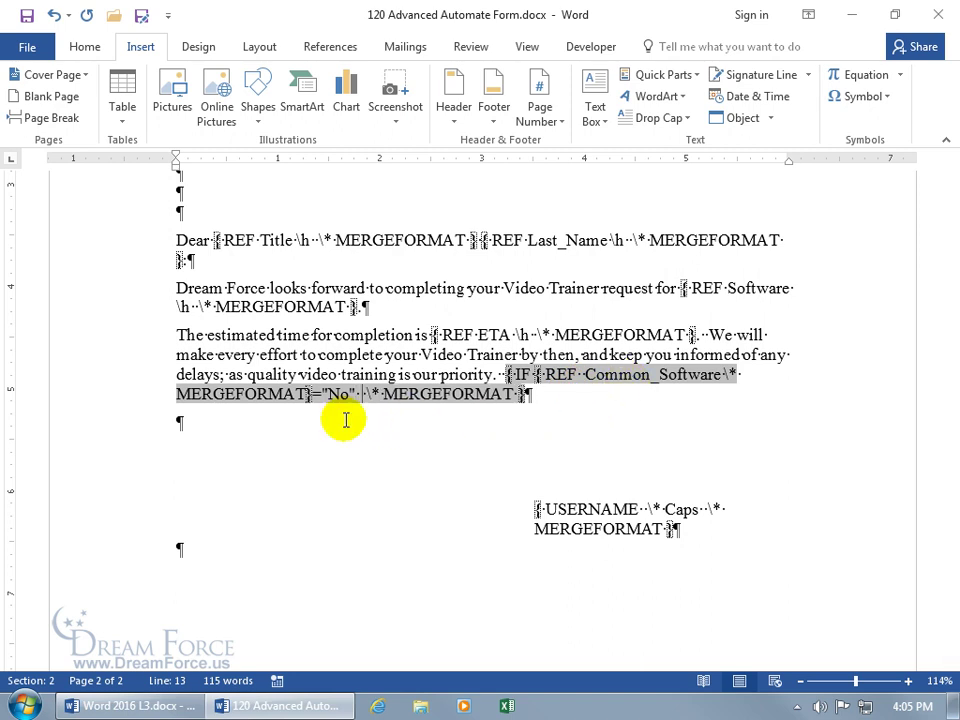
text(")
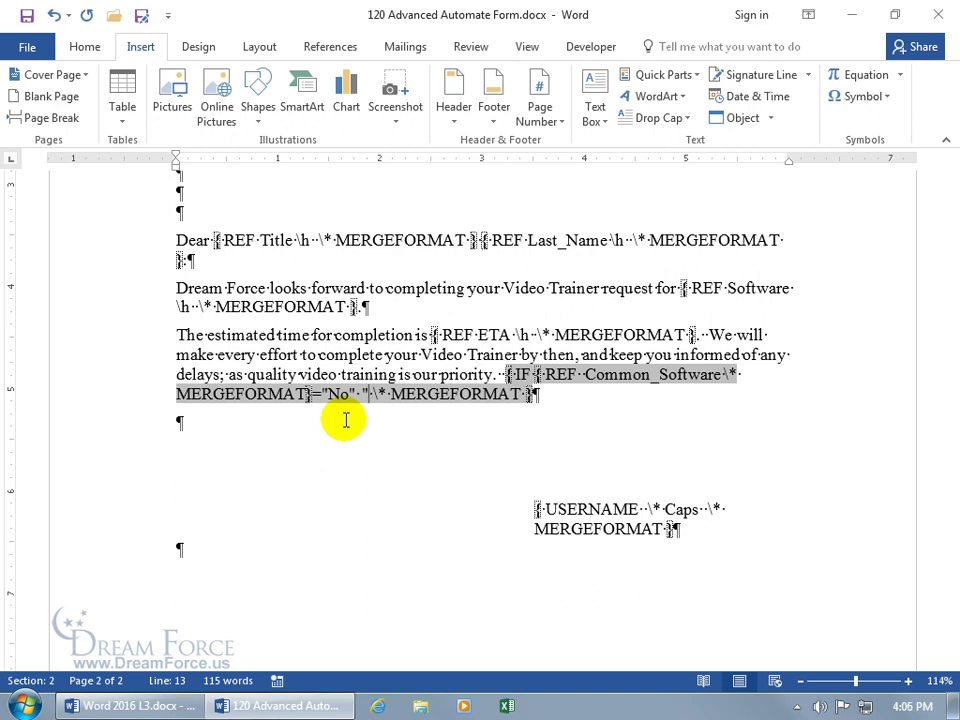
Insert an AUTOTEXT field for the 'Common No' entry as the IF field's No result
click(664, 74)
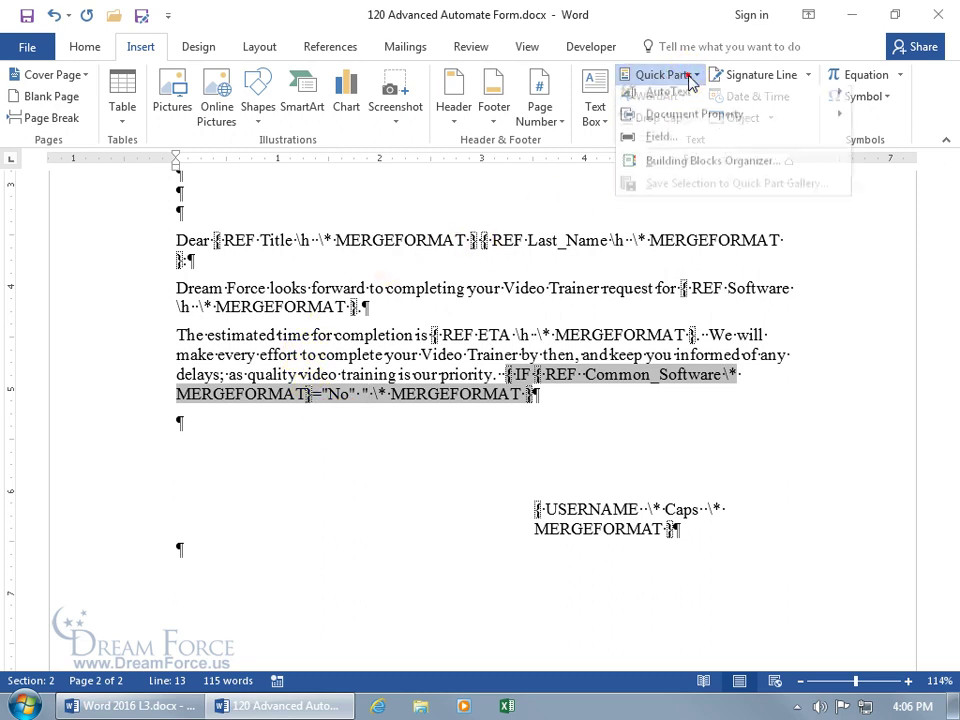
click(659, 142)
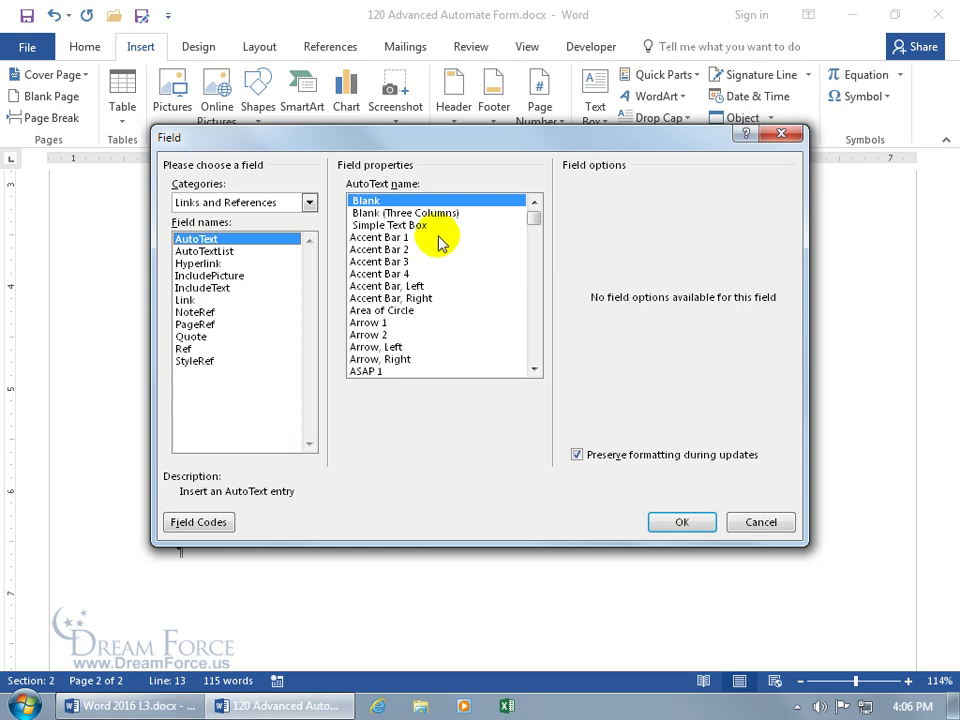
drag(535, 218, 535, 248)
click(405, 310)
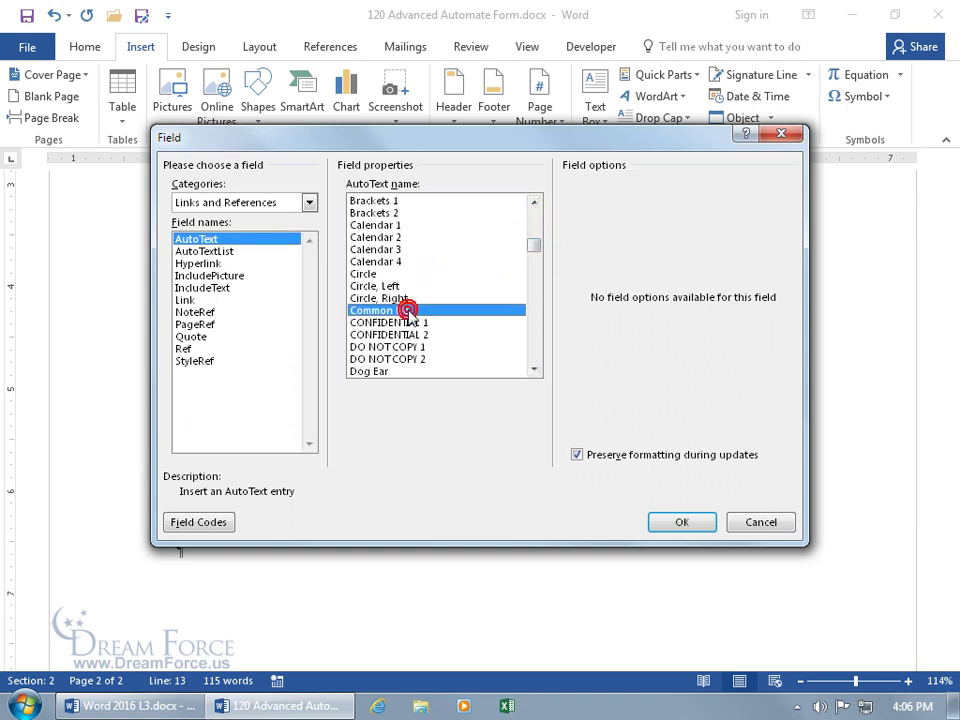
click(681, 522)
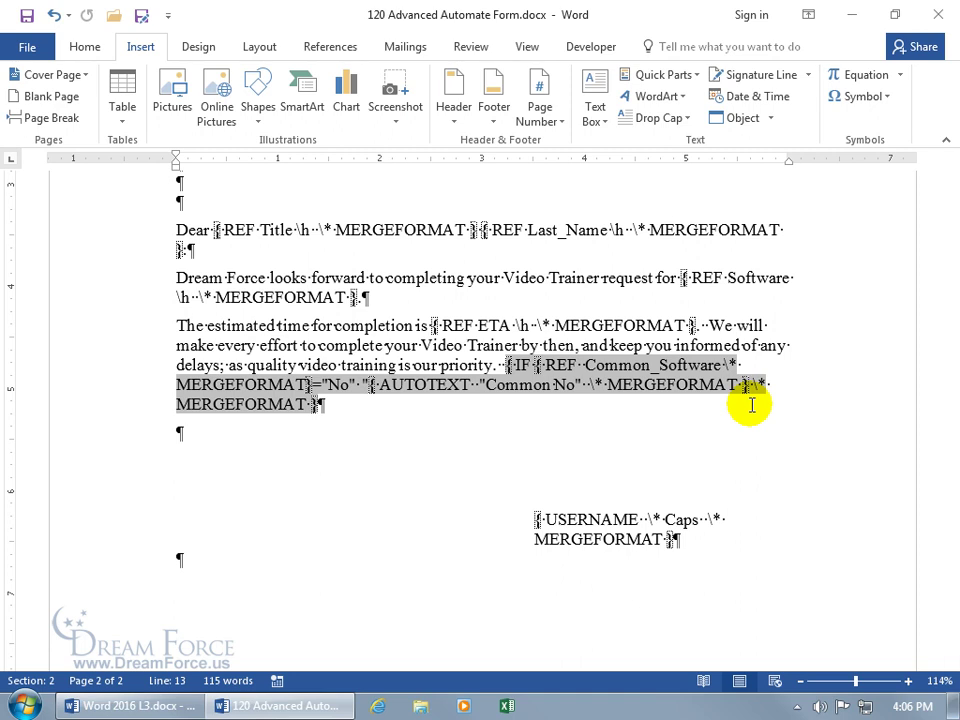
Close the No result's quote and add an empty "" alternative result to finish the IF field
text(" "")
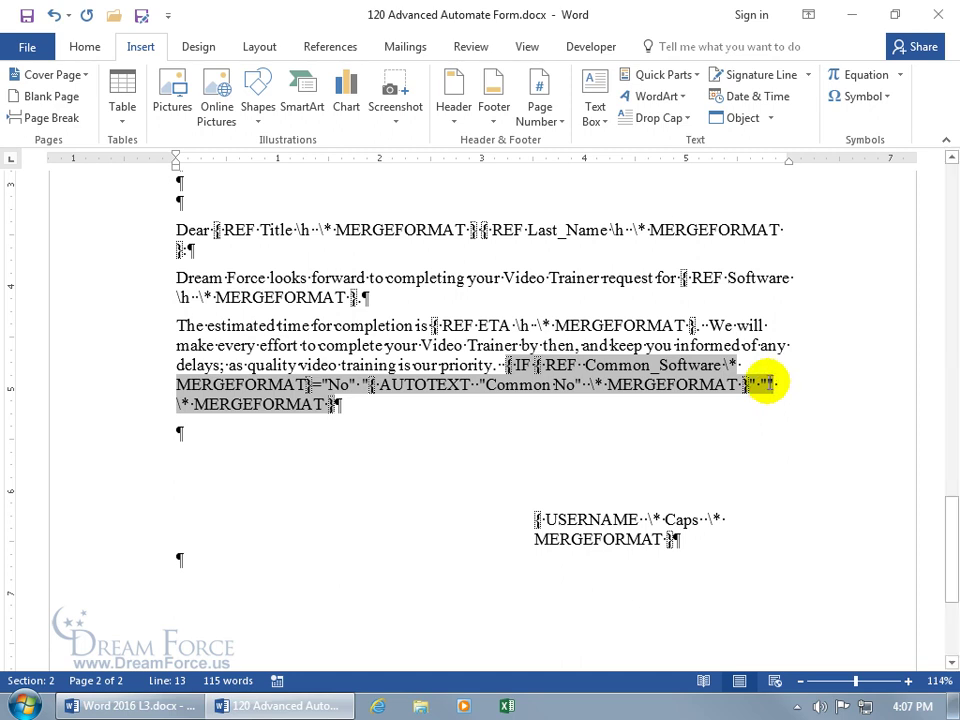
click(771, 396)
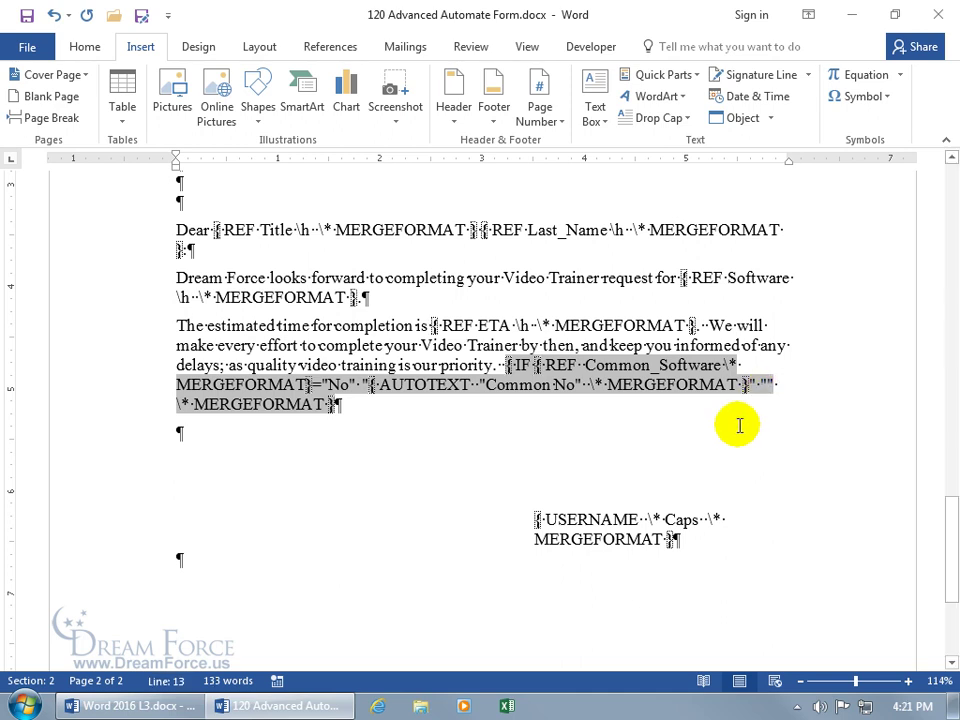
click(86, 47)
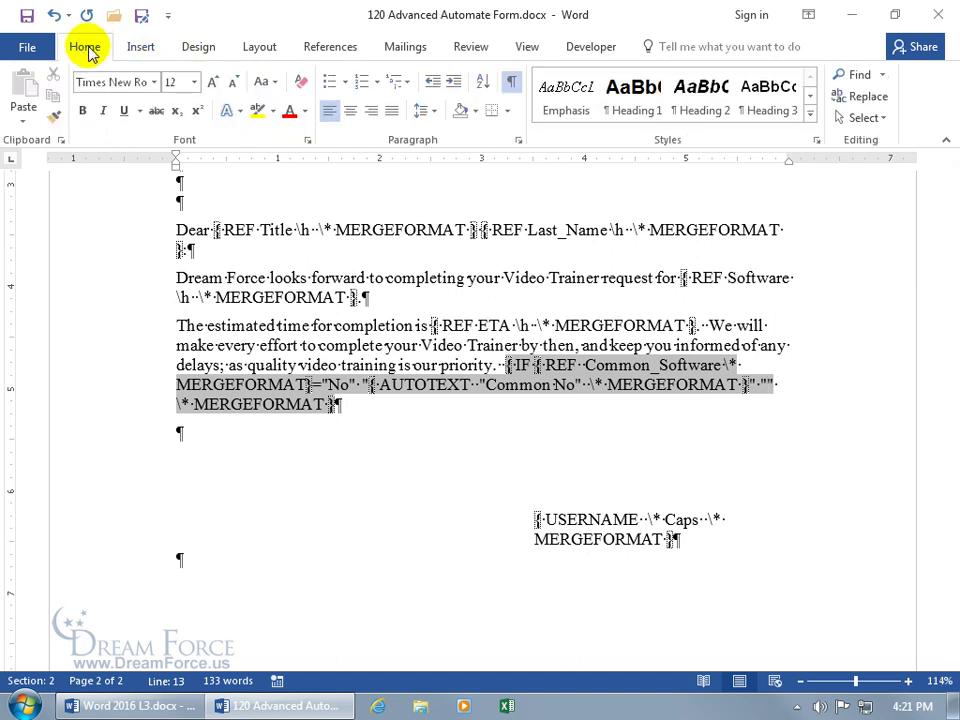
Hide formatting marks and field codes, then update the IF field so its sentence disappears
click(511, 82)
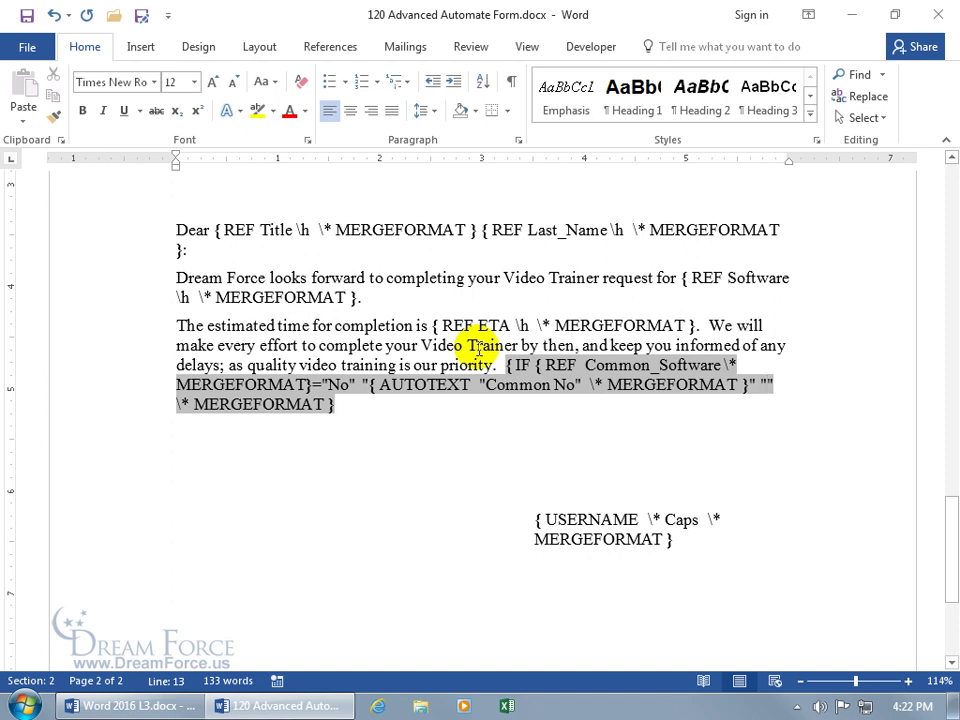
key(alt+F9)
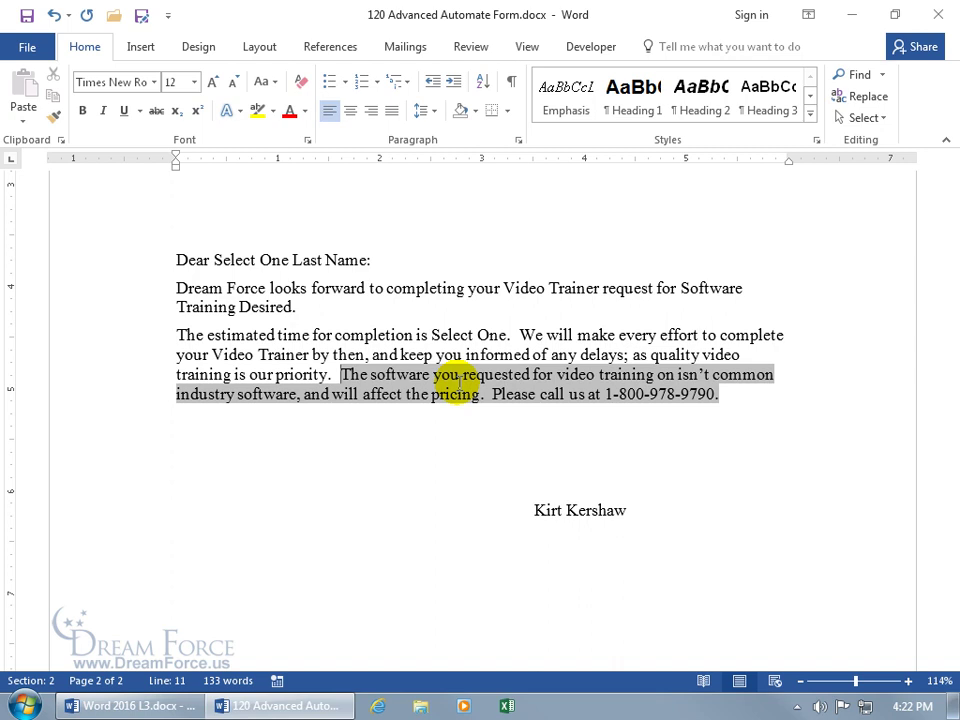
right_click(455, 380)
click(490, 486)
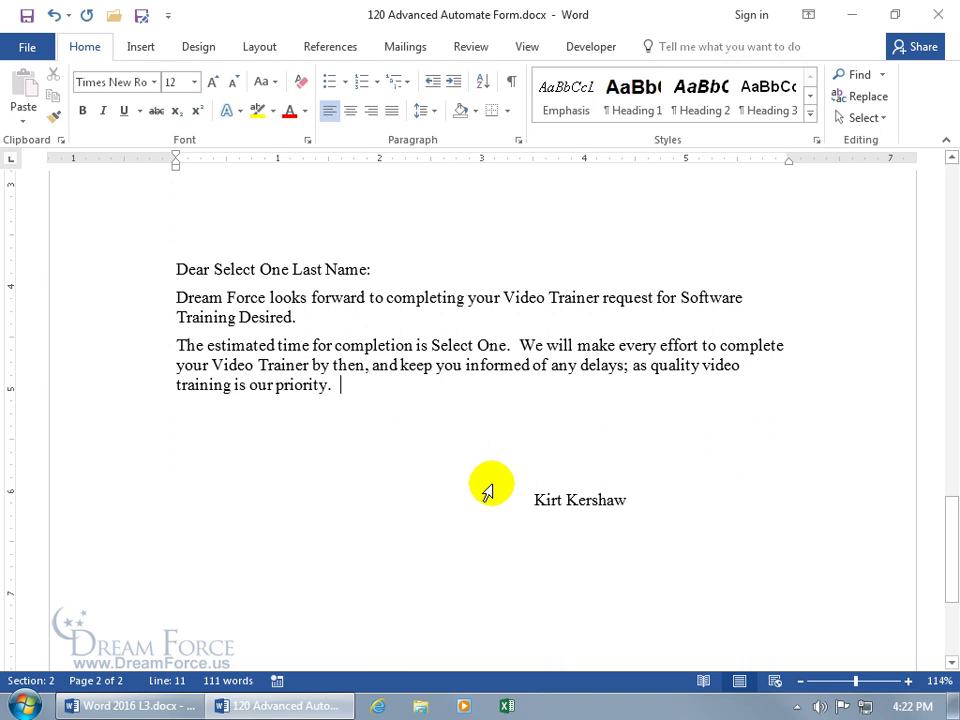
drag(950, 547, 936, 261)
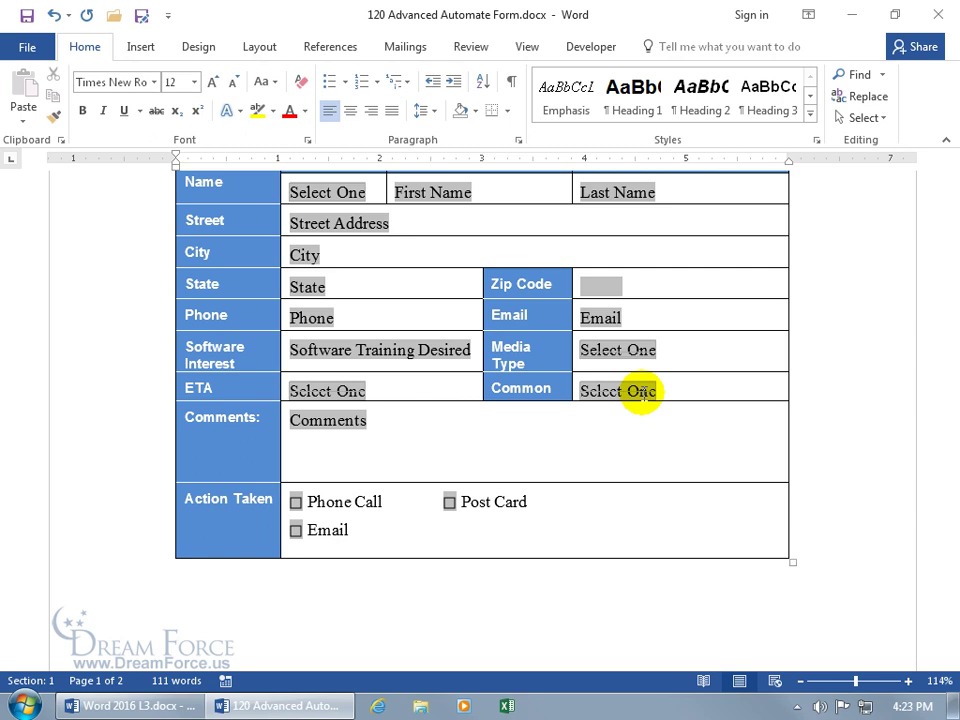
scroll(643, 392, up, 1)
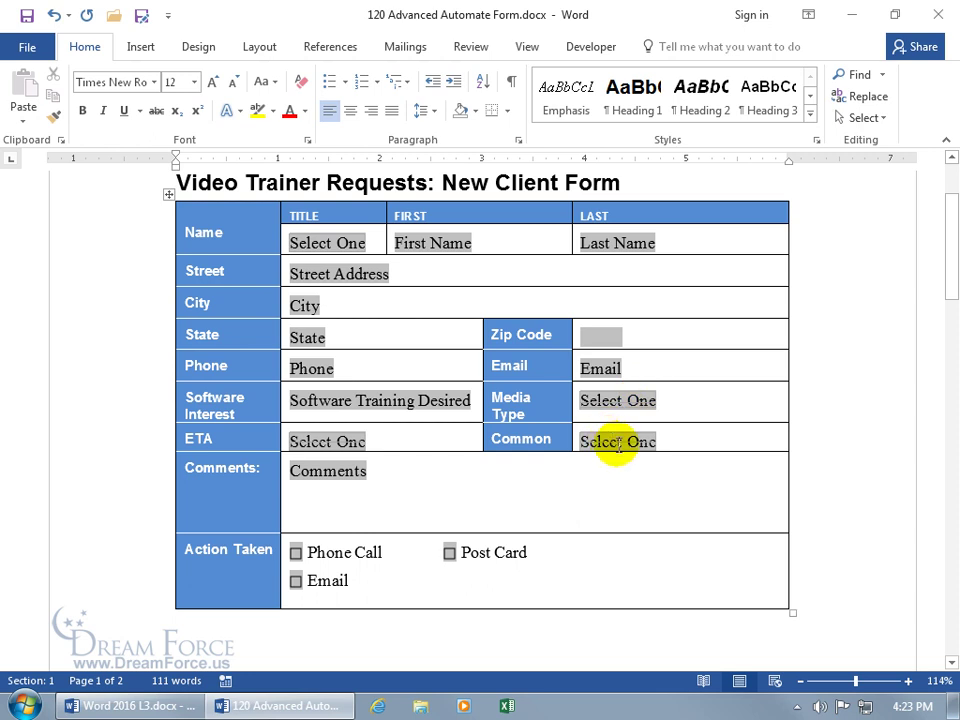
Enforce forms-only editing protection with no password and close the Restrict Editing pane
click(588, 47)
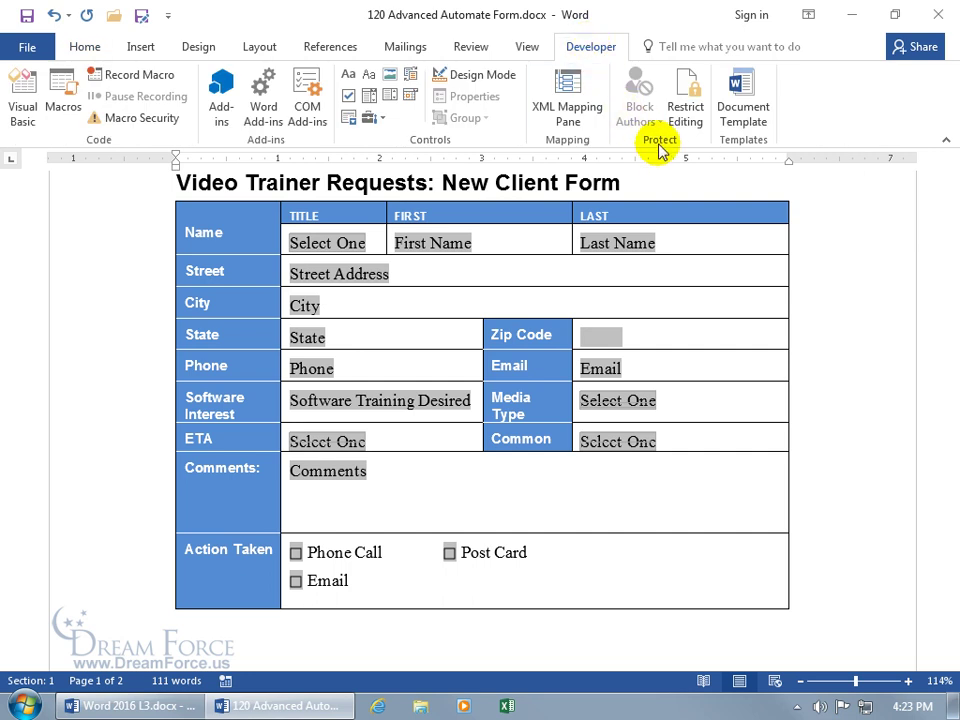
click(688, 88)
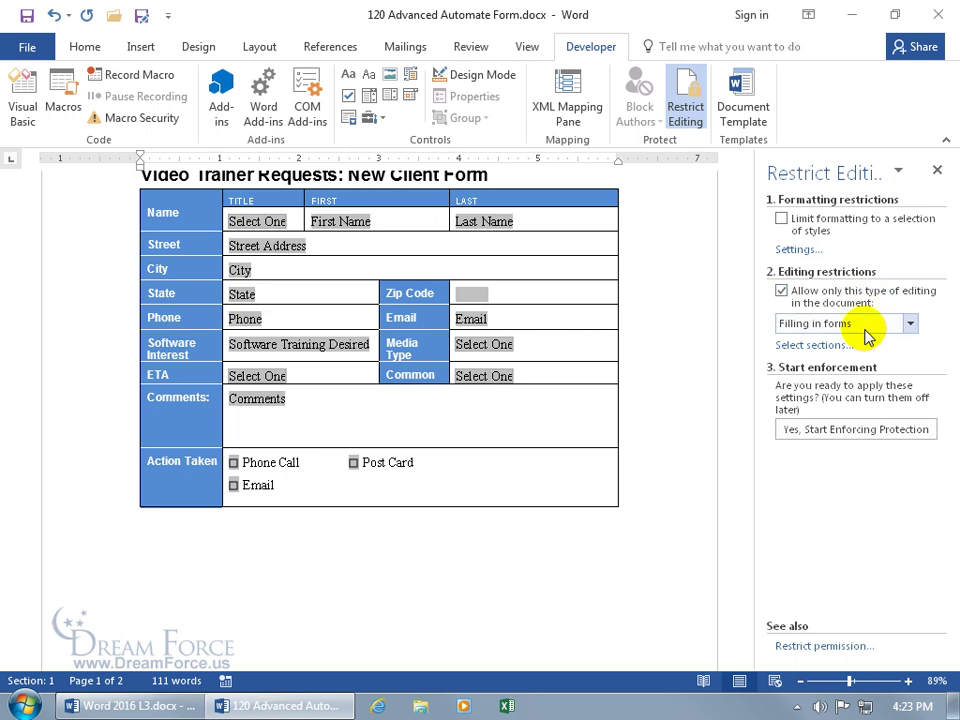
click(795, 428)
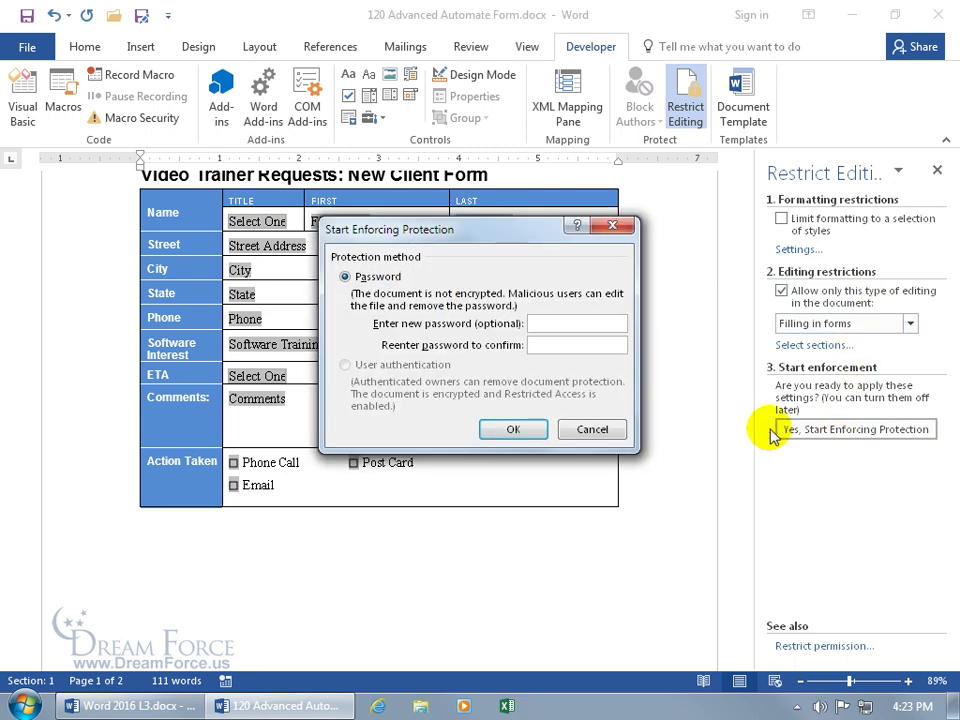
click(513, 432)
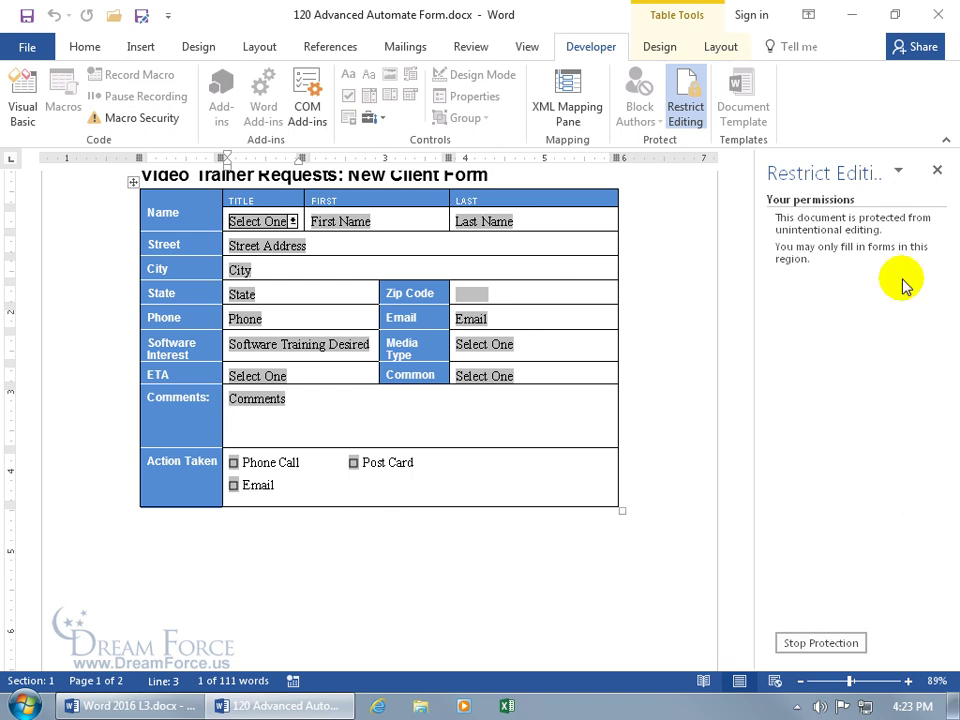
click(936, 171)
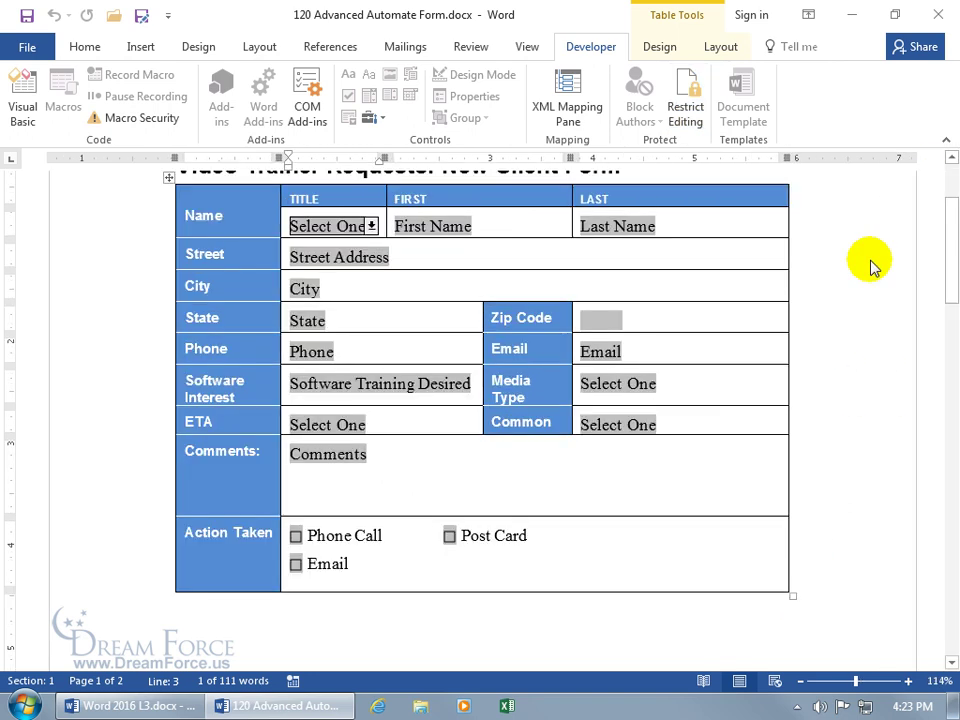
Set the Common field to Yes and move into the Comments field
click(618, 426)
click(584, 469)
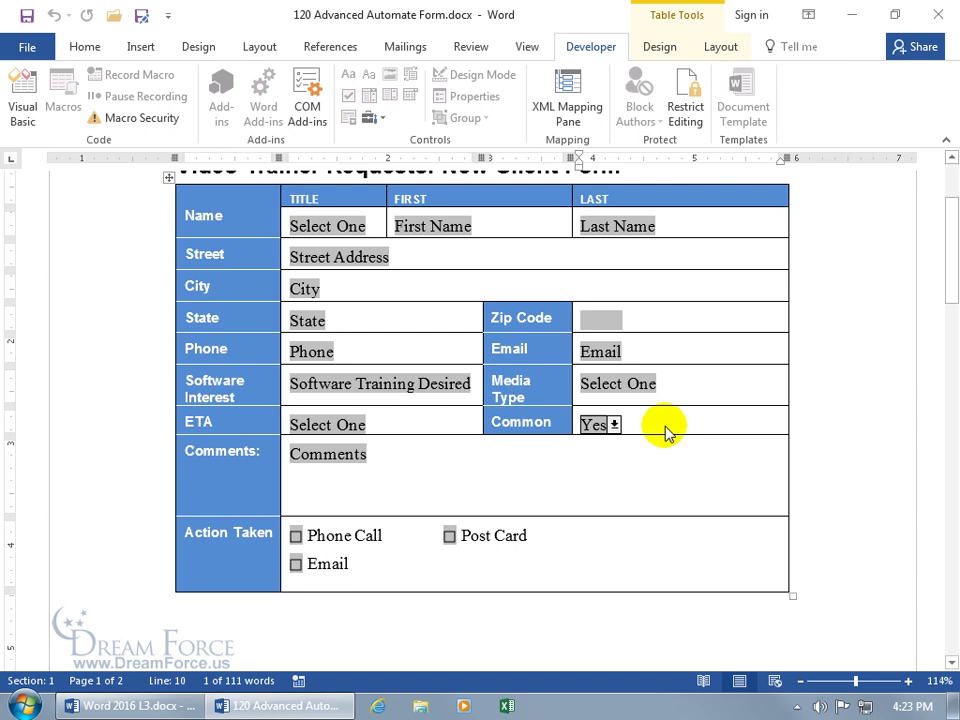
key(Tab)
click(343, 454)
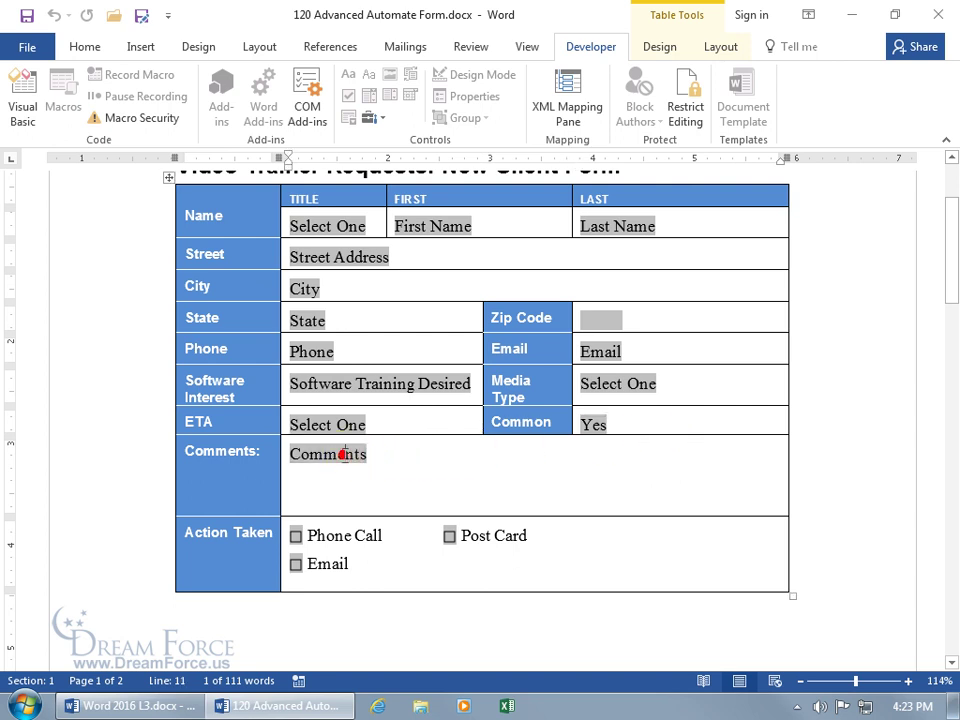
drag(945, 253, 950, 212)
Change the Common field to No, then scroll down to the page 2 letter
click(602, 486)
click(600, 486)
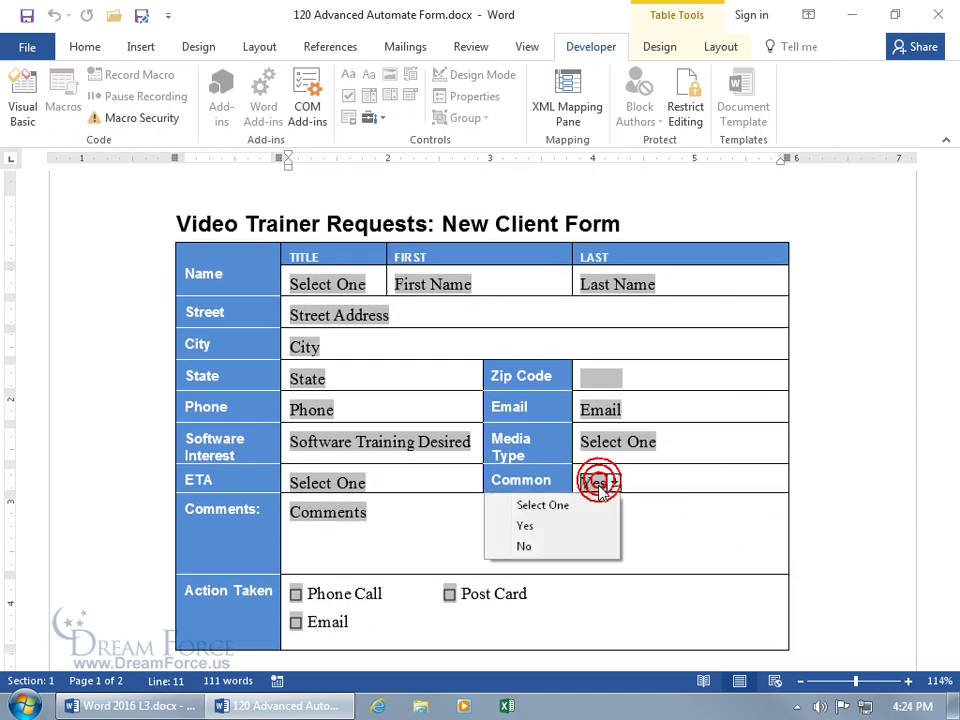
click(573, 546)
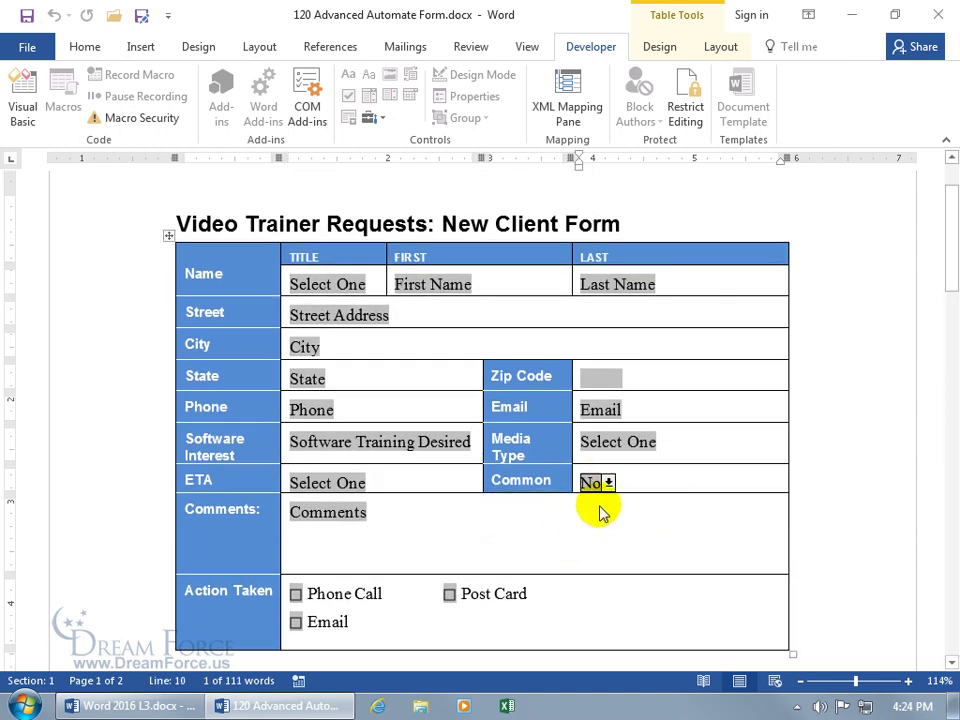
click(364, 512)
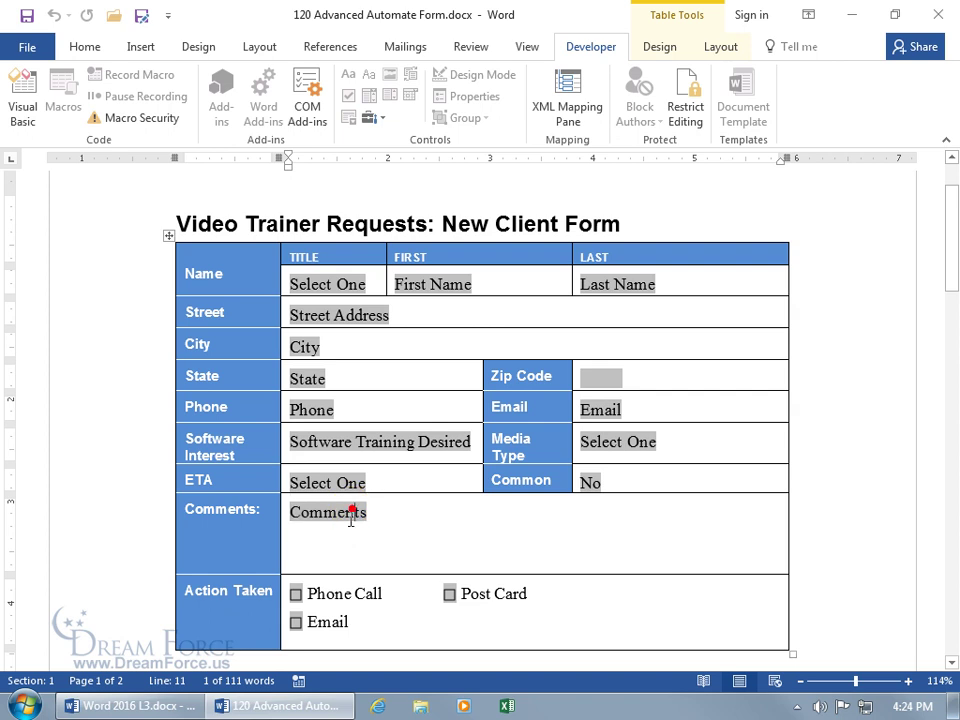
drag(943, 290, 952, 541)
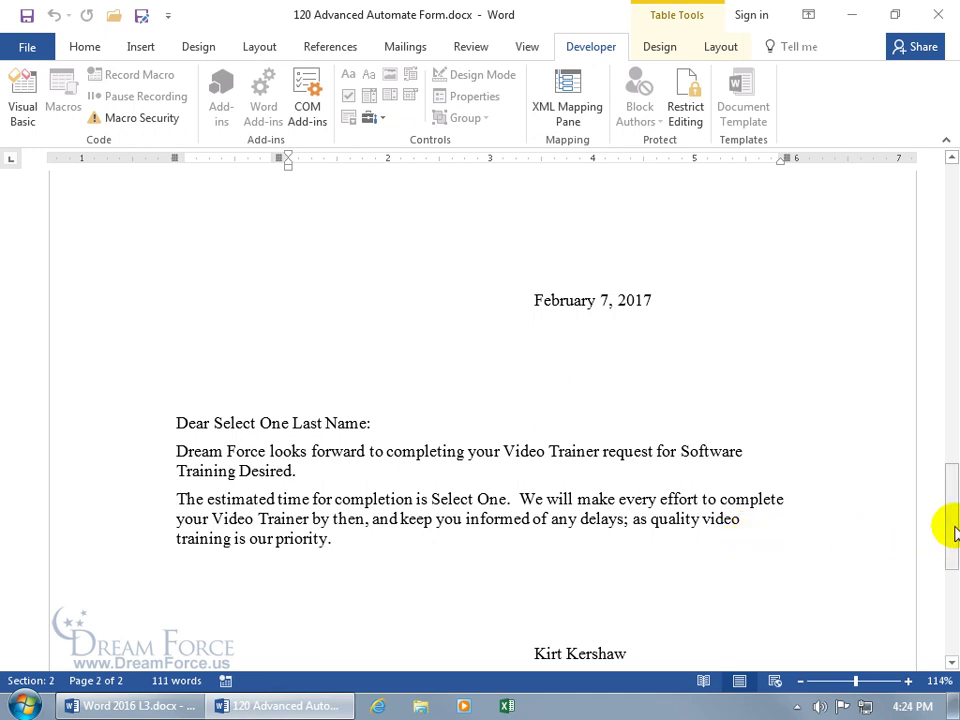
Choose No again in the Common dropdown and check the page 2 letter's uncommon-software pricing sentence
drag(955, 533, 945, 262)
click(590, 424)
click(608, 425)
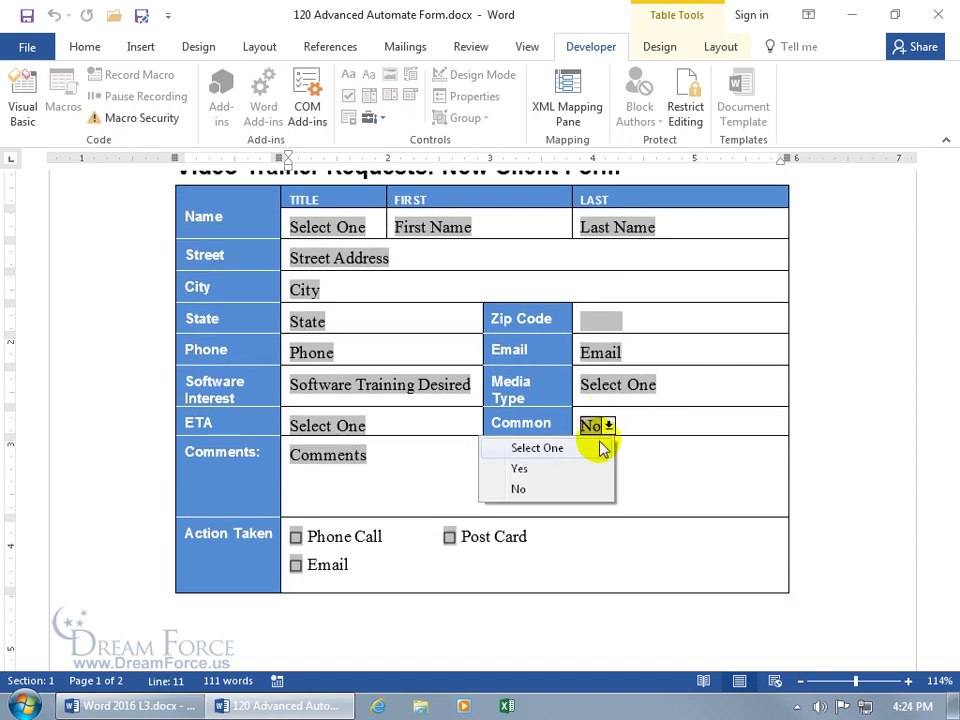
click(566, 488)
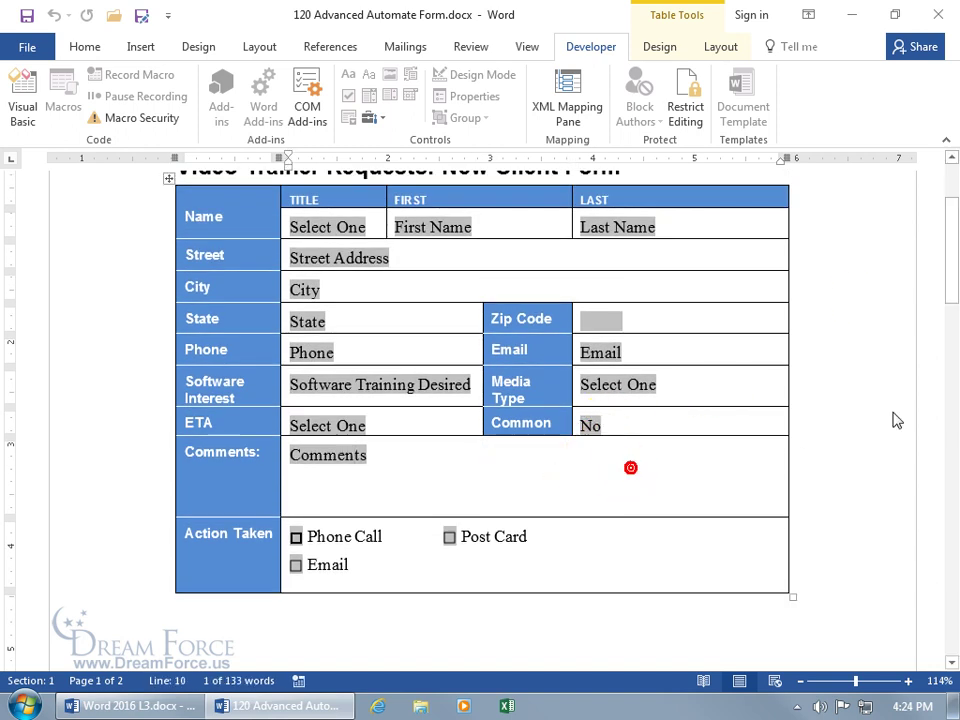
drag(952, 300, 953, 322)
drag(952, 337, 949, 563)
click(557, 566)
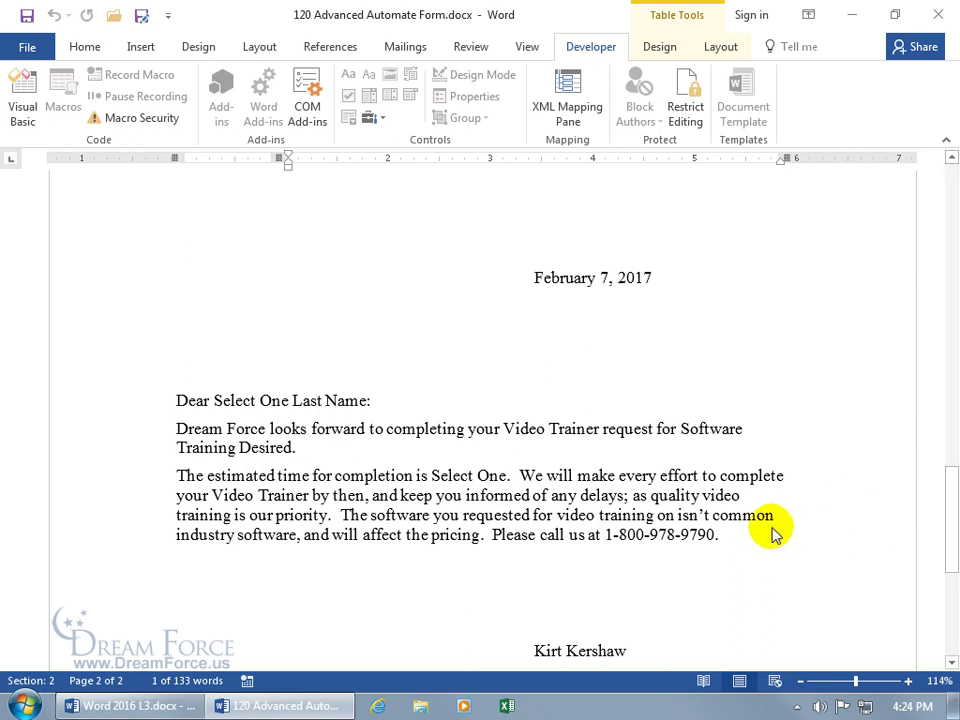
drag(949, 523, 925, 245)
Switch the Common field back to Yes and scroll down to the letter
click(592, 550)
click(608, 545)
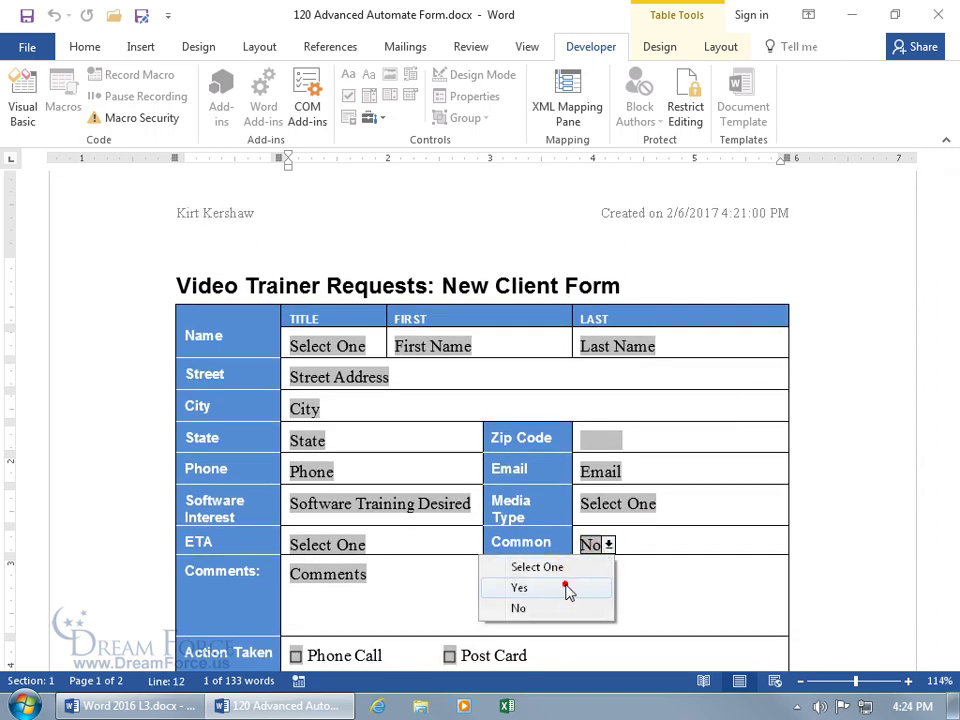
click(566, 589)
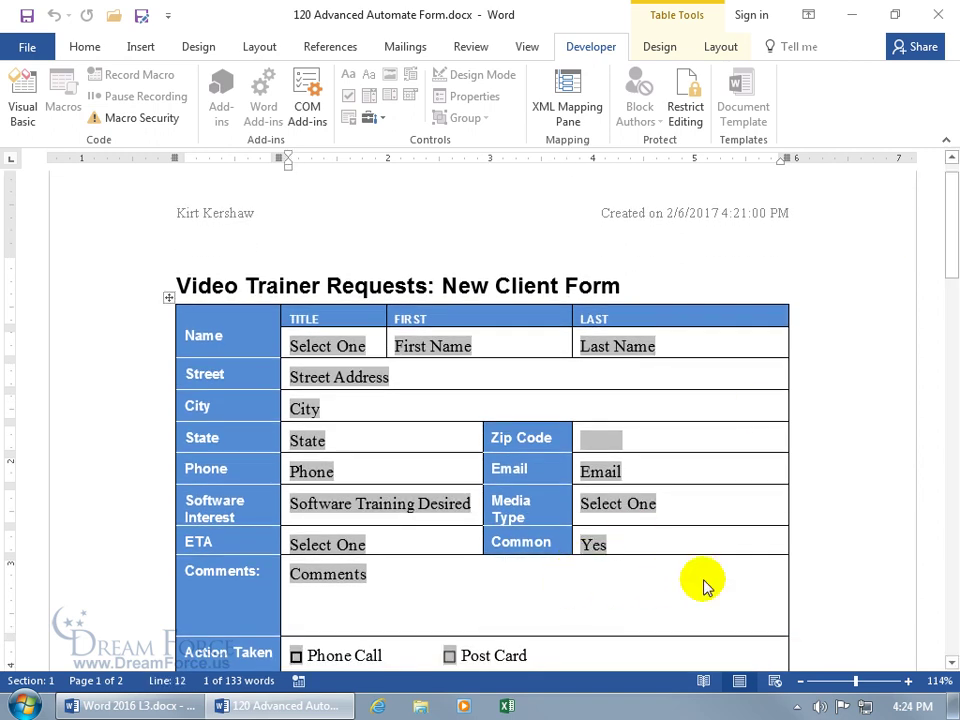
drag(949, 257, 950, 561)
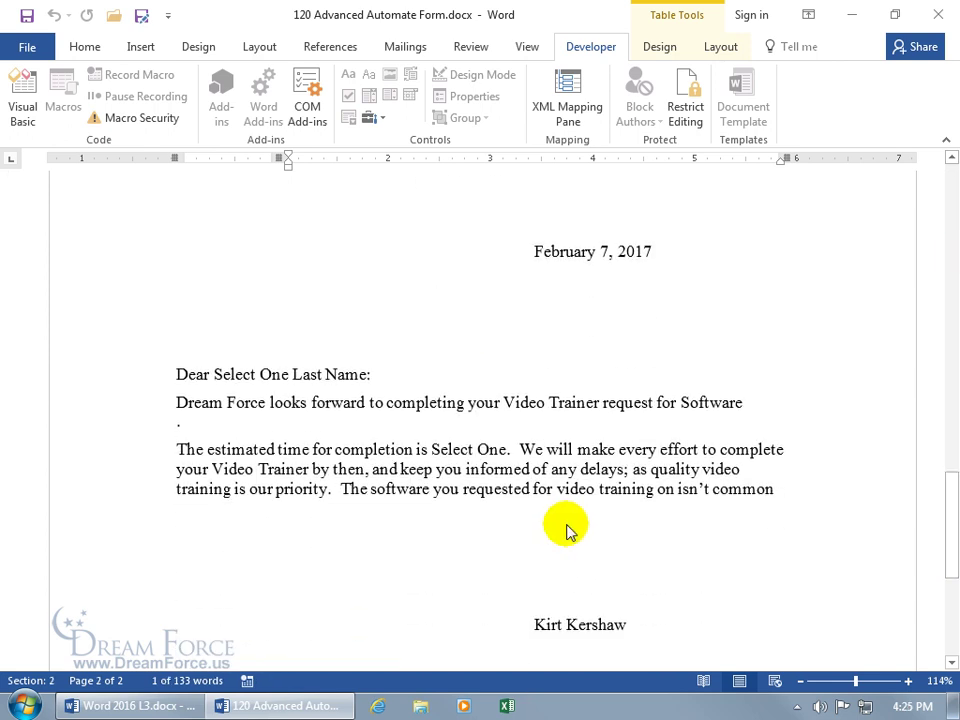
Stop form protection, close the Restrict Editing pane, and show field codes with Alt+F9
click(688, 98)
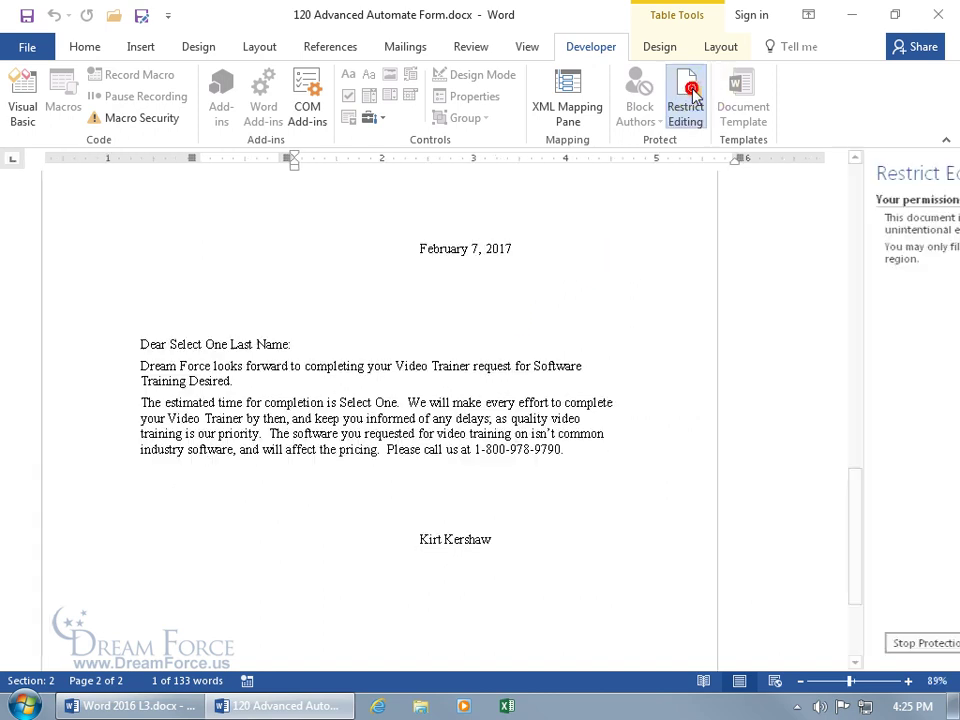
click(832, 642)
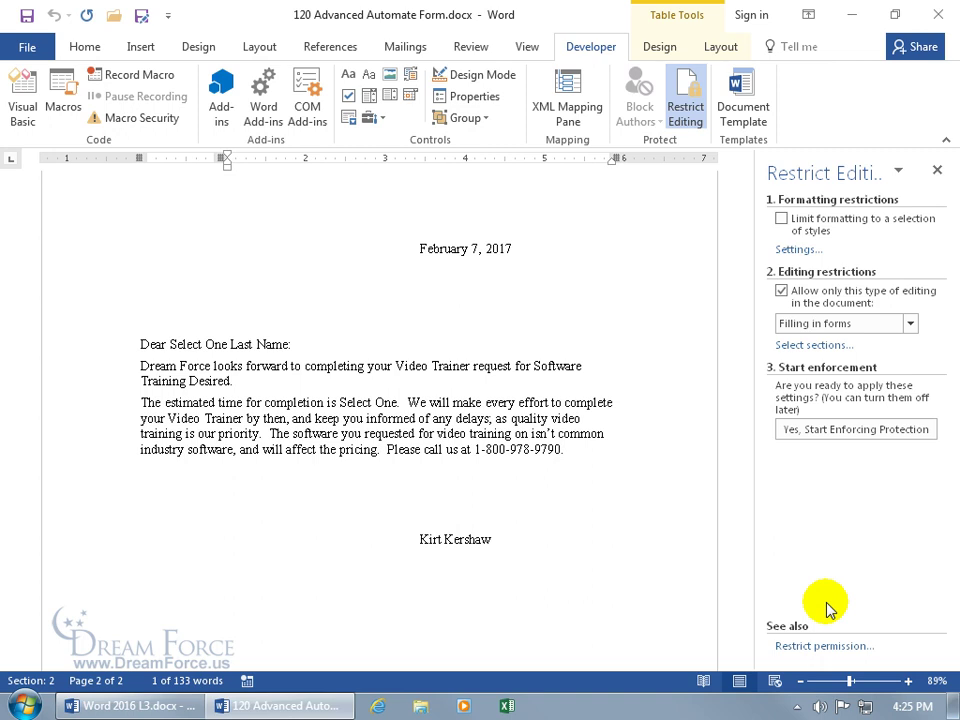
click(937, 170)
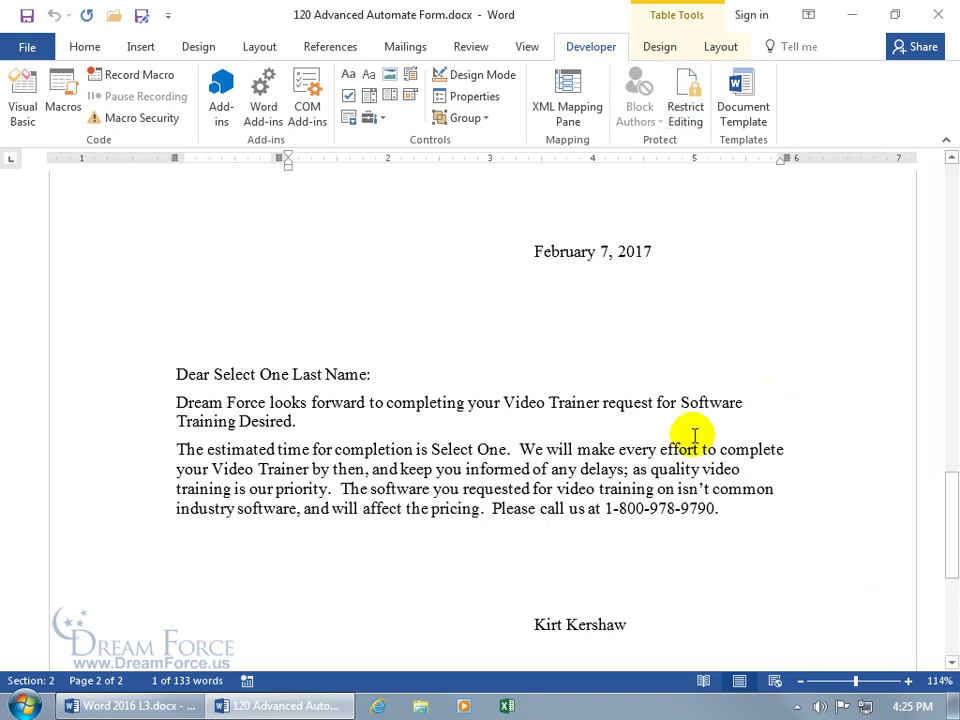
key(alt+F9)
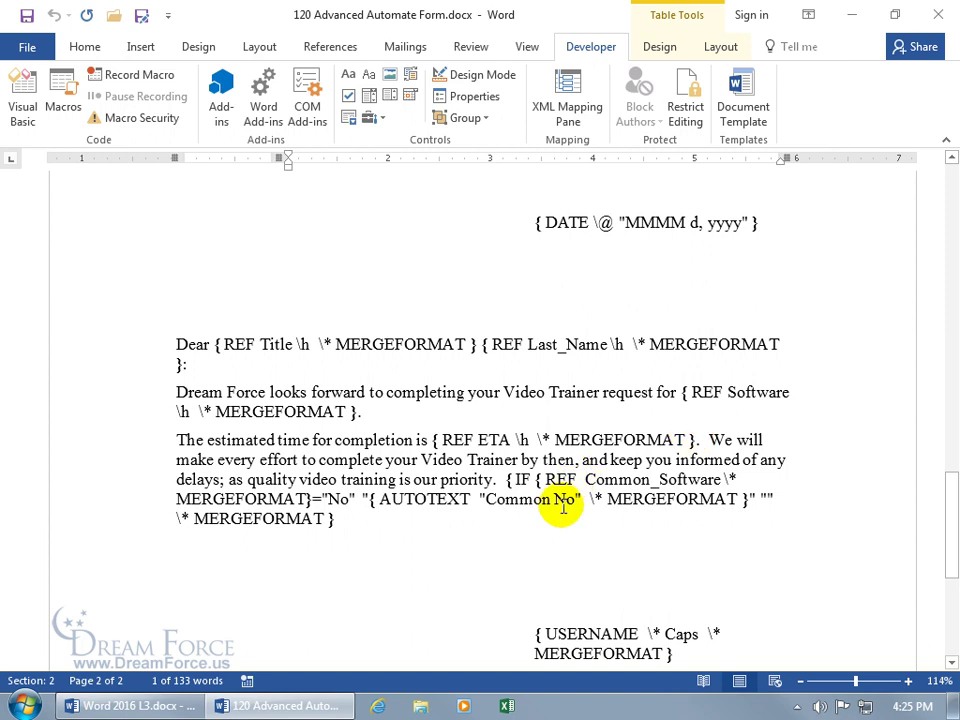
scroll(561, 506, down, 1)
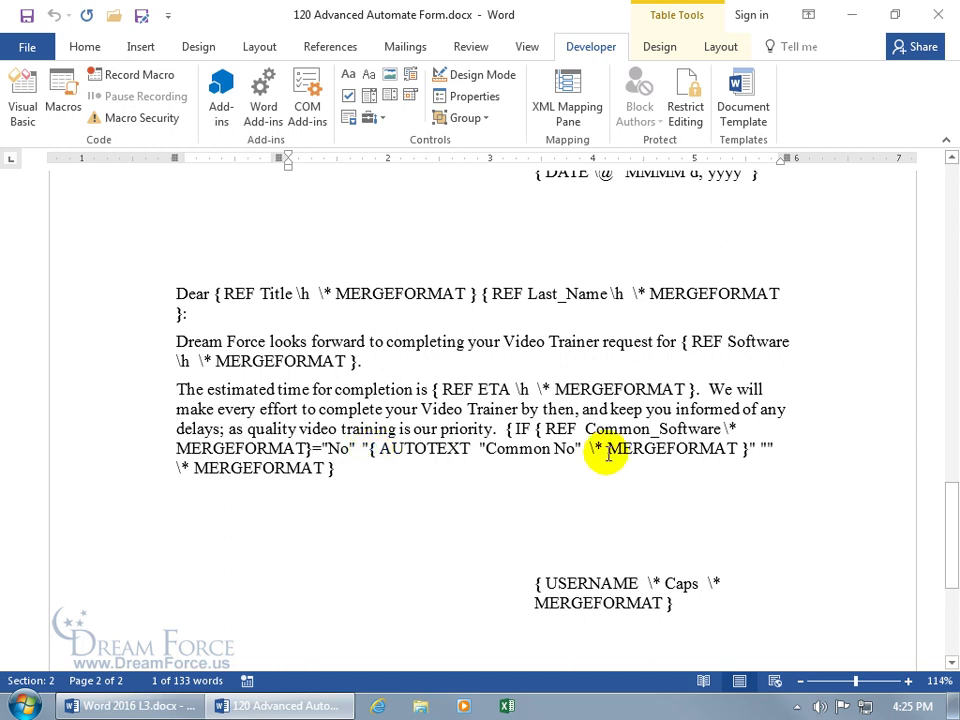
Remove the nested AUTOTEXT Common No field, leaving empty quotes after "No" in the IF field
click(369, 450)
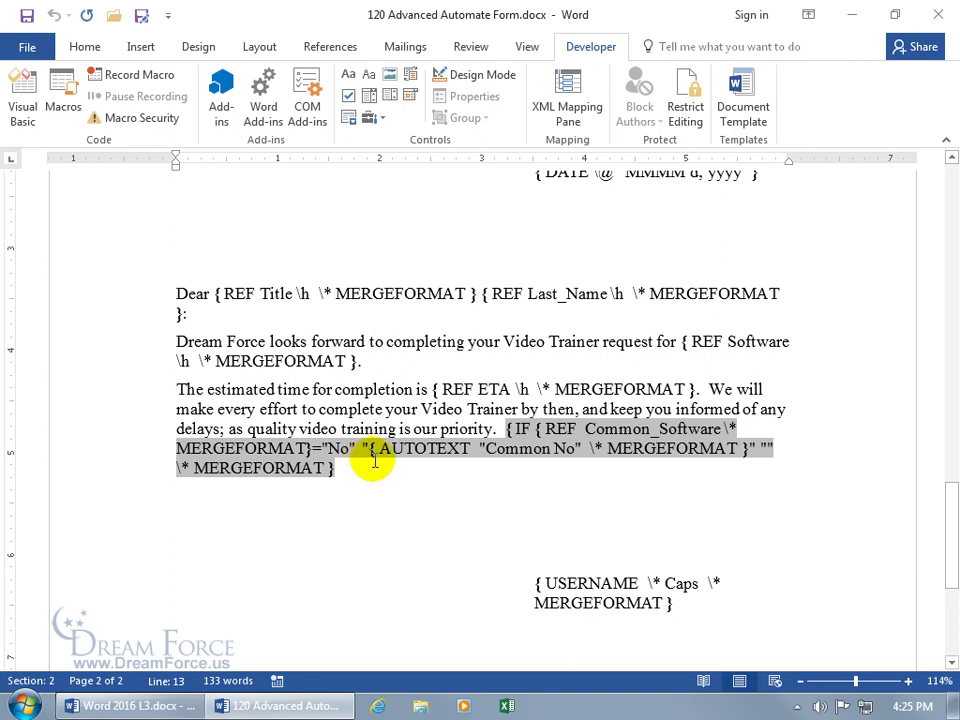
double_click(376, 461)
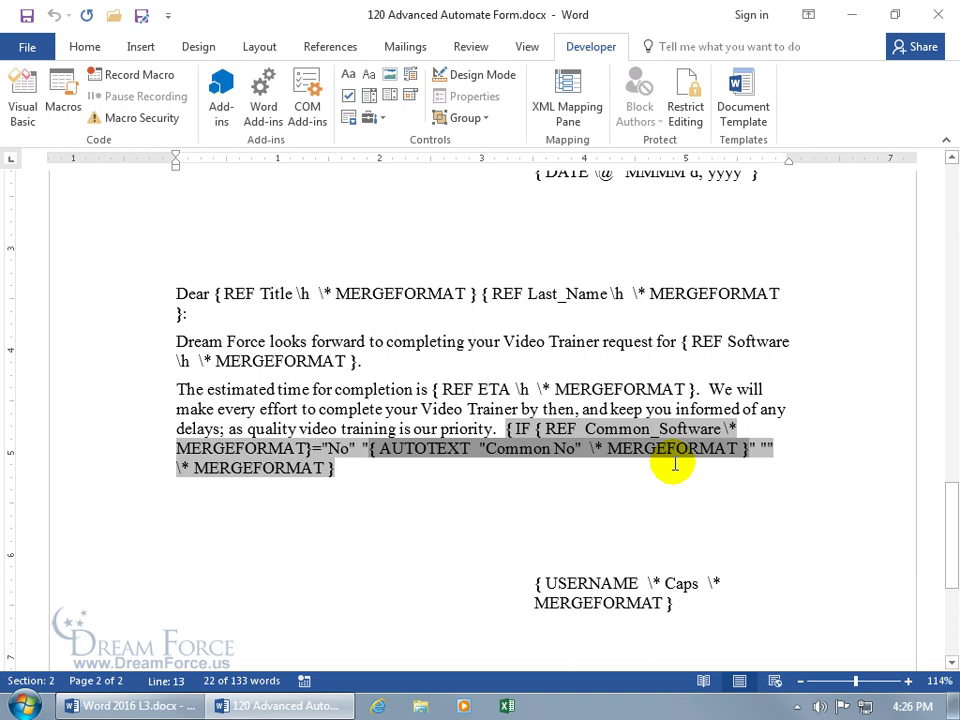
key(F9)
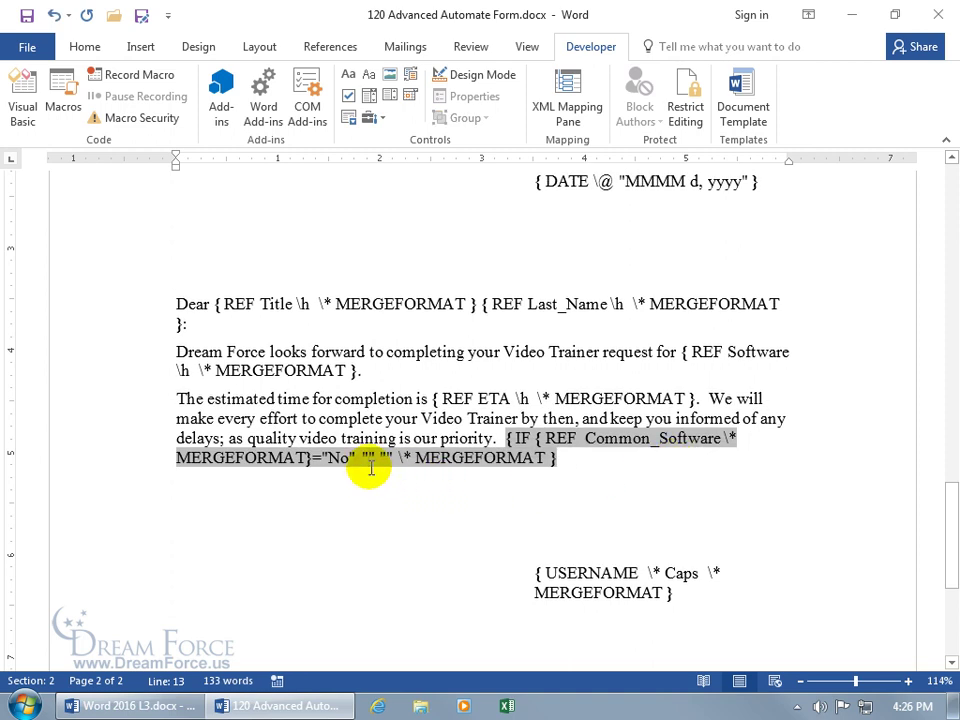
click(368, 464)
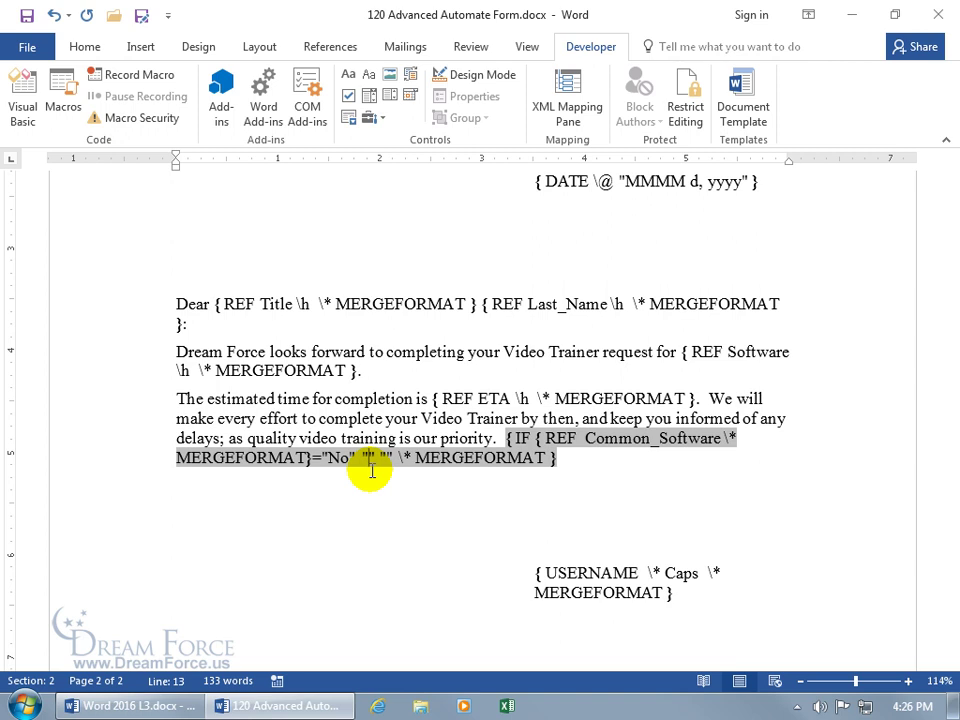
Enter "Hey! You'll have to pay more if it's not common :)" as the IF field's No result
text(Hey!  You'll have to pay more if it)
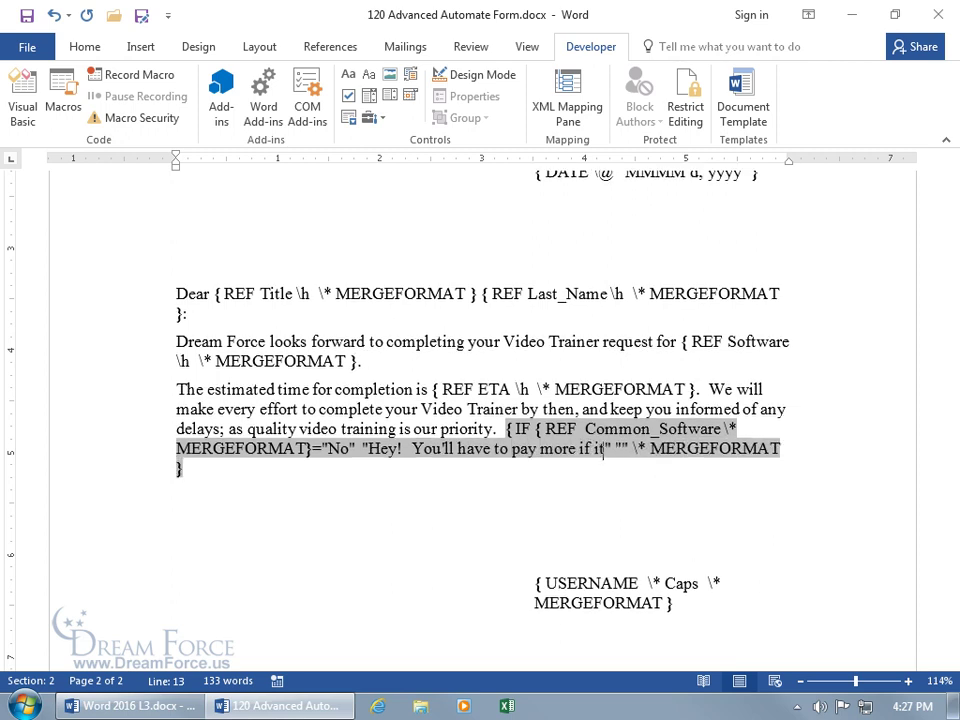
text('s not common)
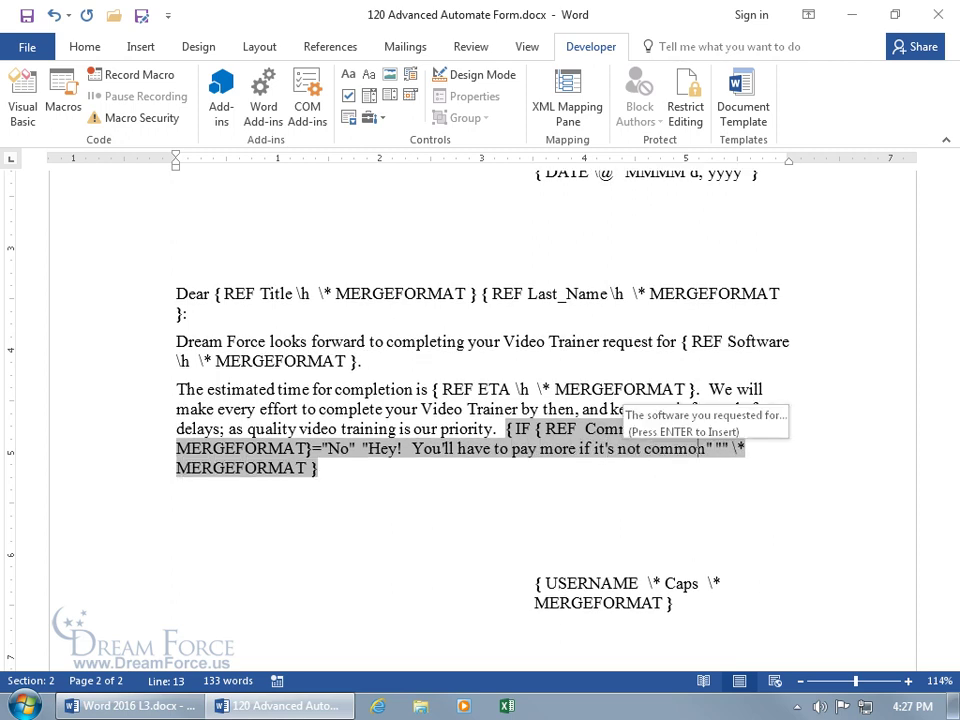
text( :))
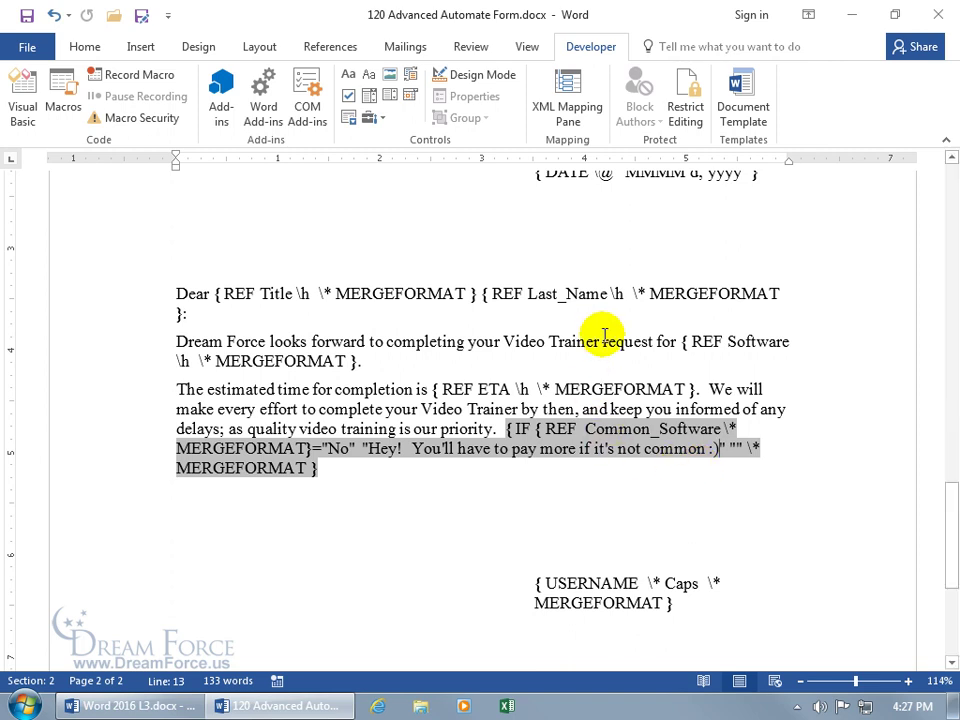
click(686, 108)
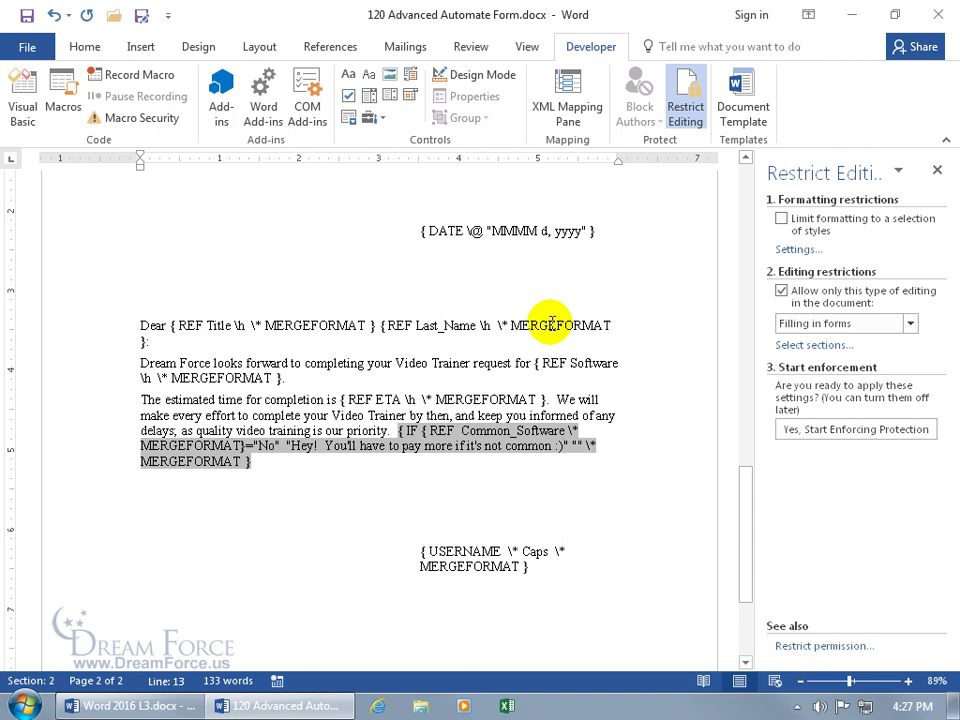
Show field results, update the IF field, and scroll up to the form table
key(alt+F9)
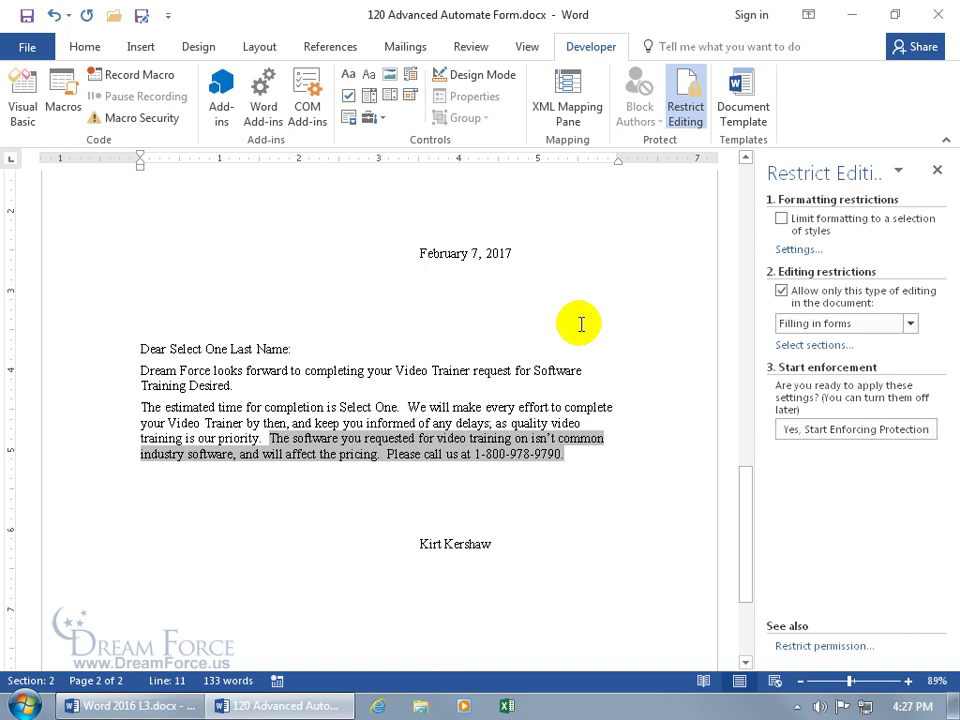
right_click(500, 452)
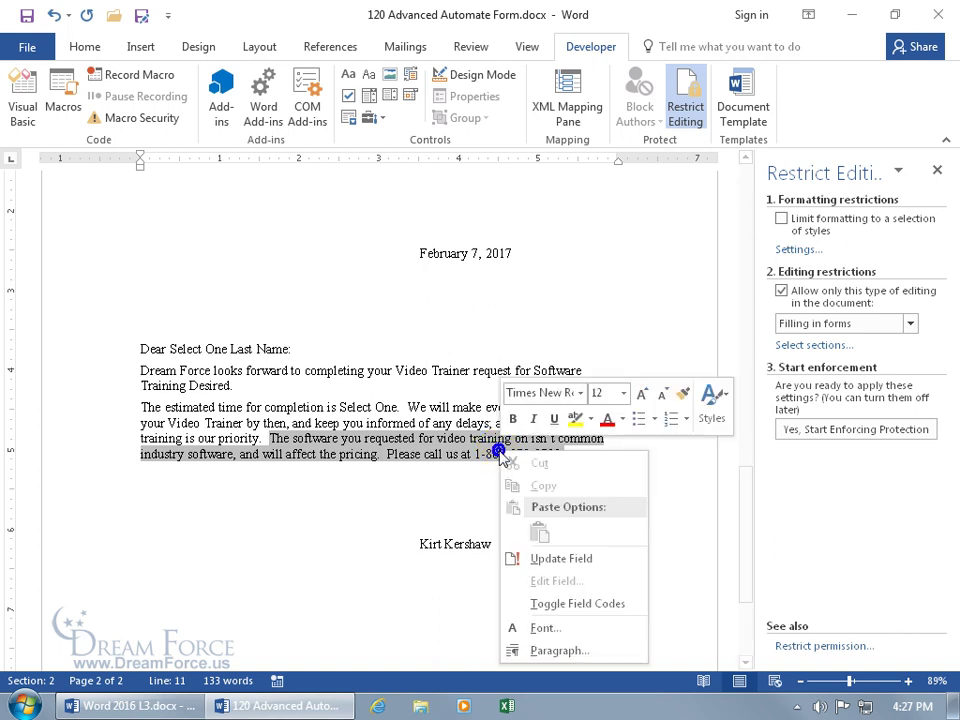
click(542, 566)
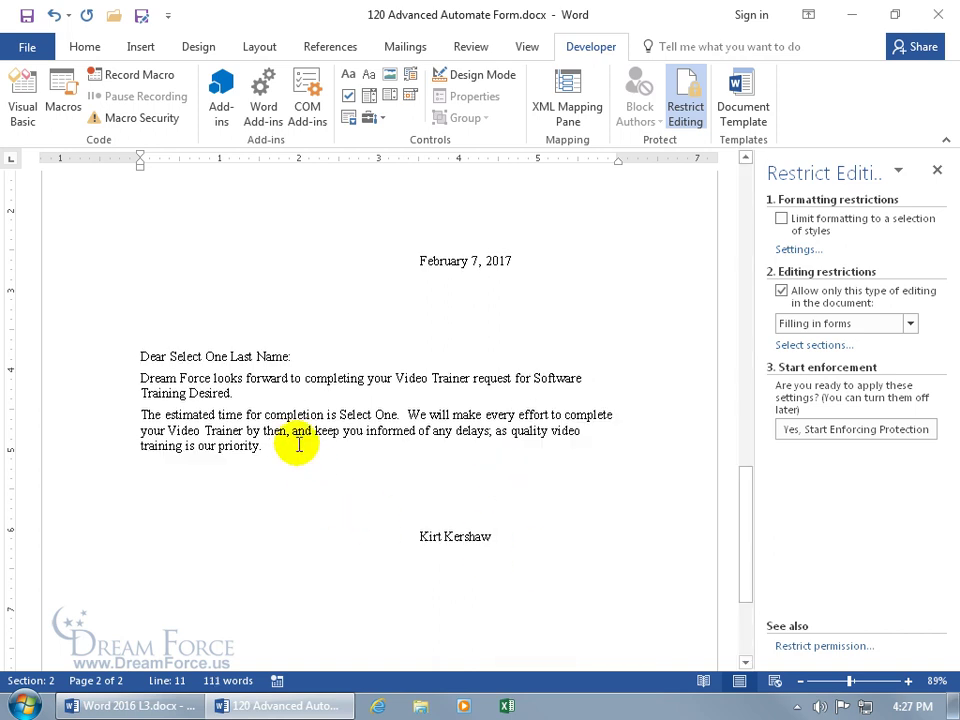
drag(742, 506, 737, 251)
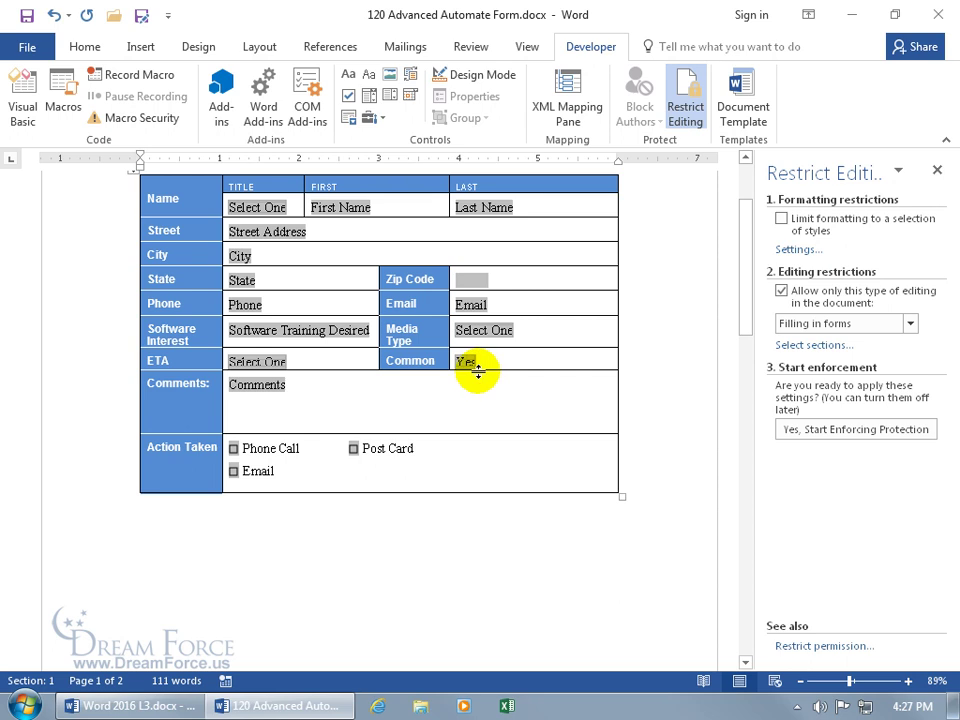
Enforce form-filling protection without a password and close the Restrict Editing pane
click(842, 429)
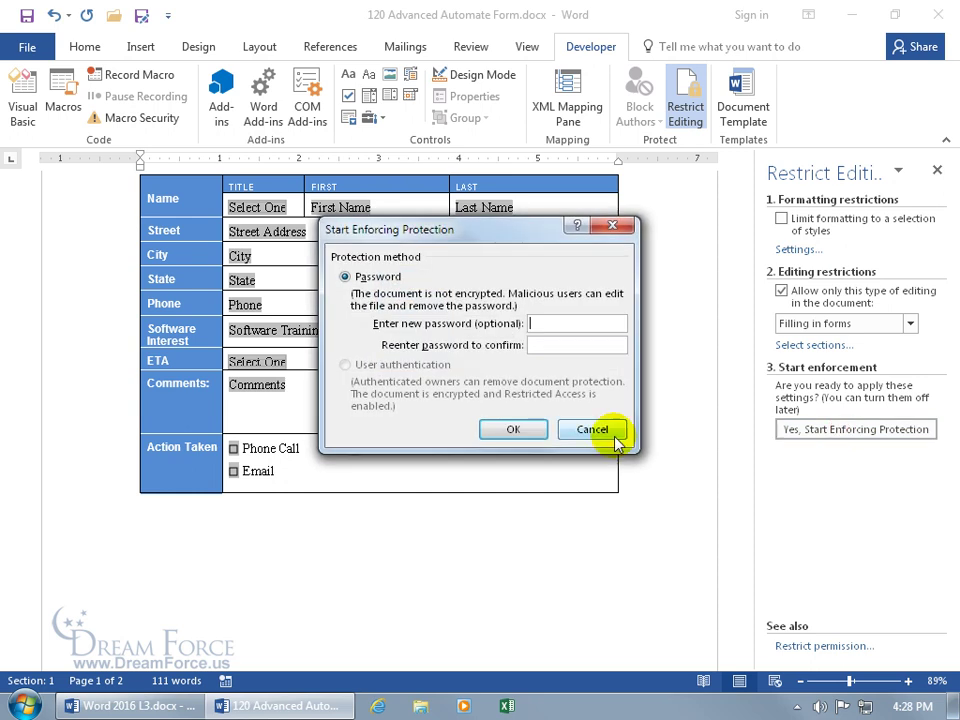
click(494, 431)
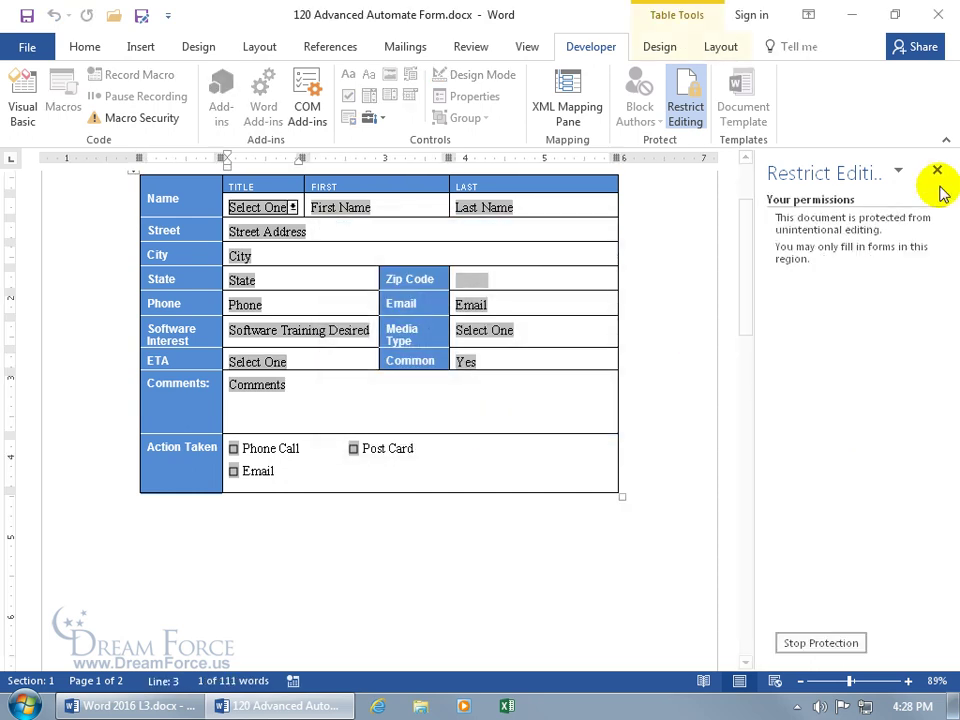
click(937, 170)
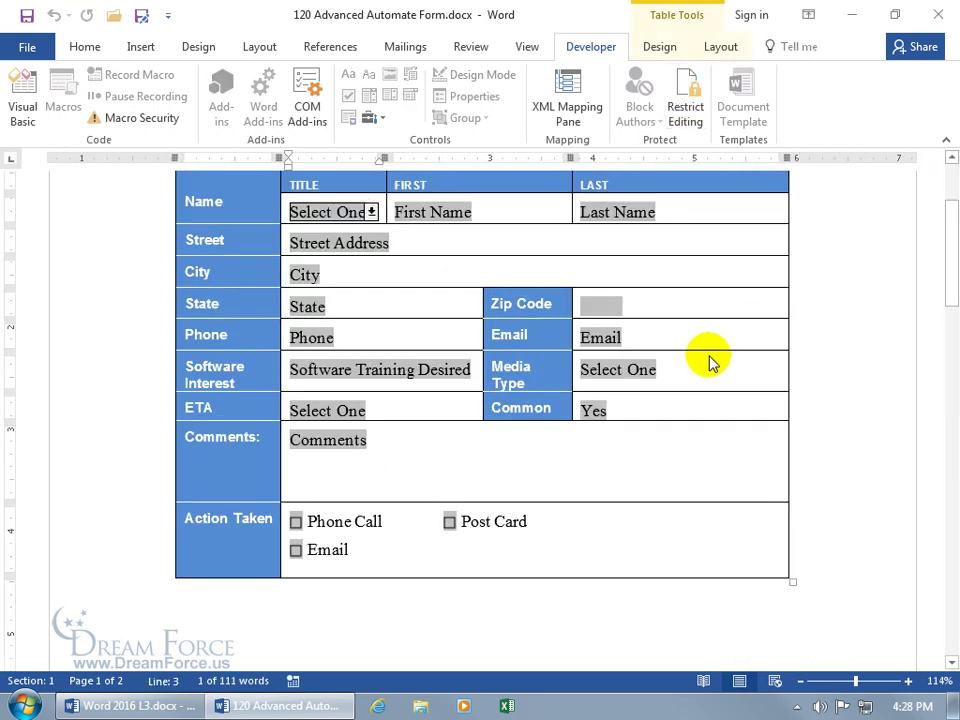
Set the Common field to No so the letter shows the Hey! message
click(598, 412)
click(556, 475)
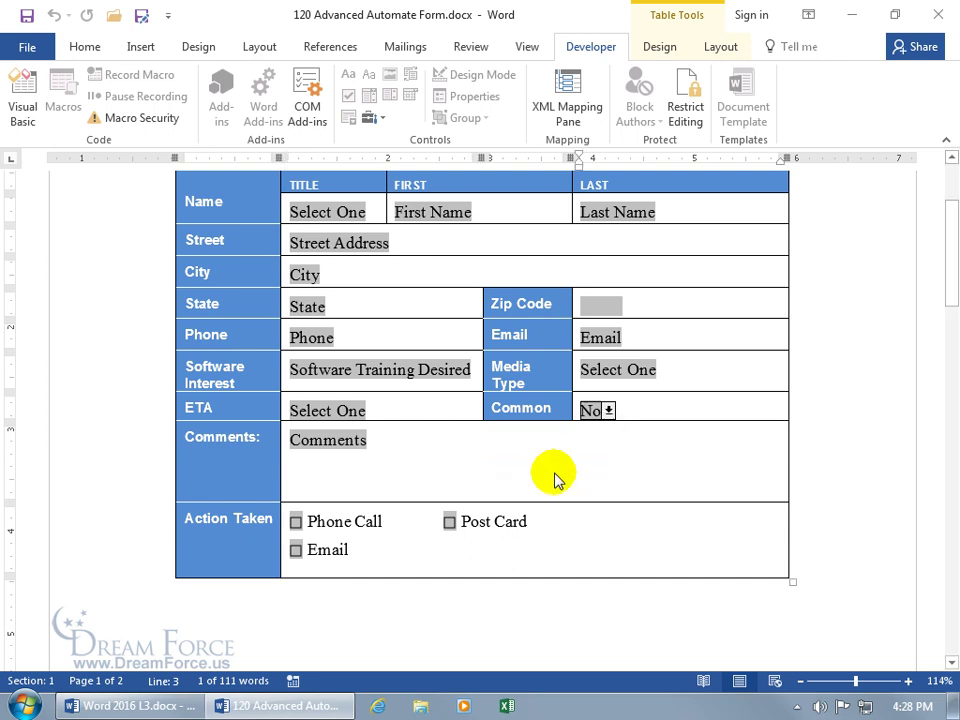
drag(948, 290, 921, 274)
click(592, 412)
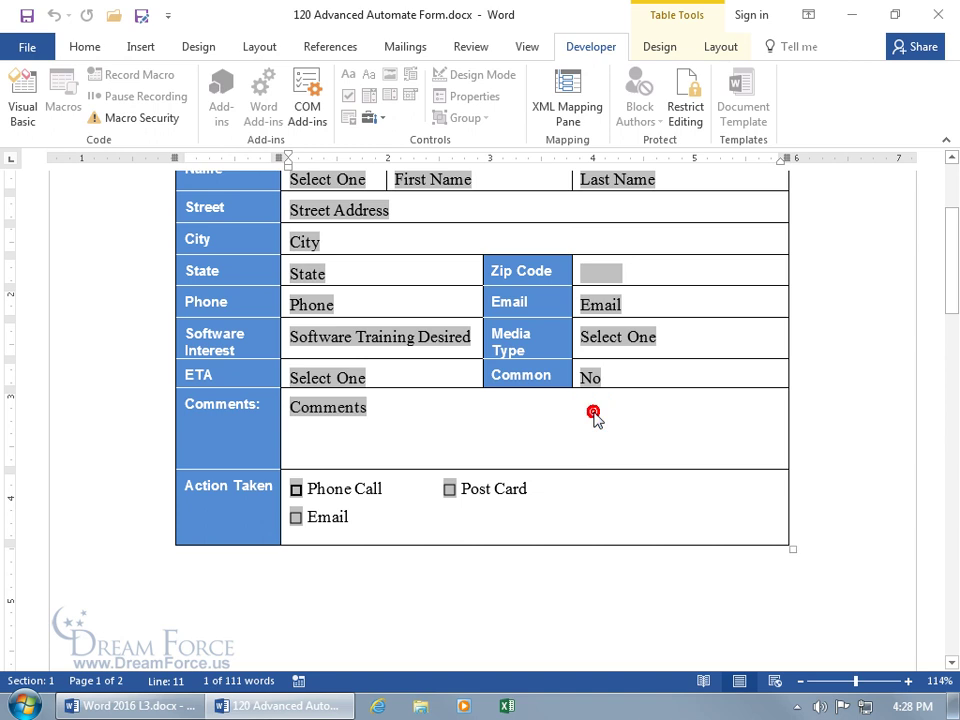
click(355, 407)
drag(951, 290, 952, 553)
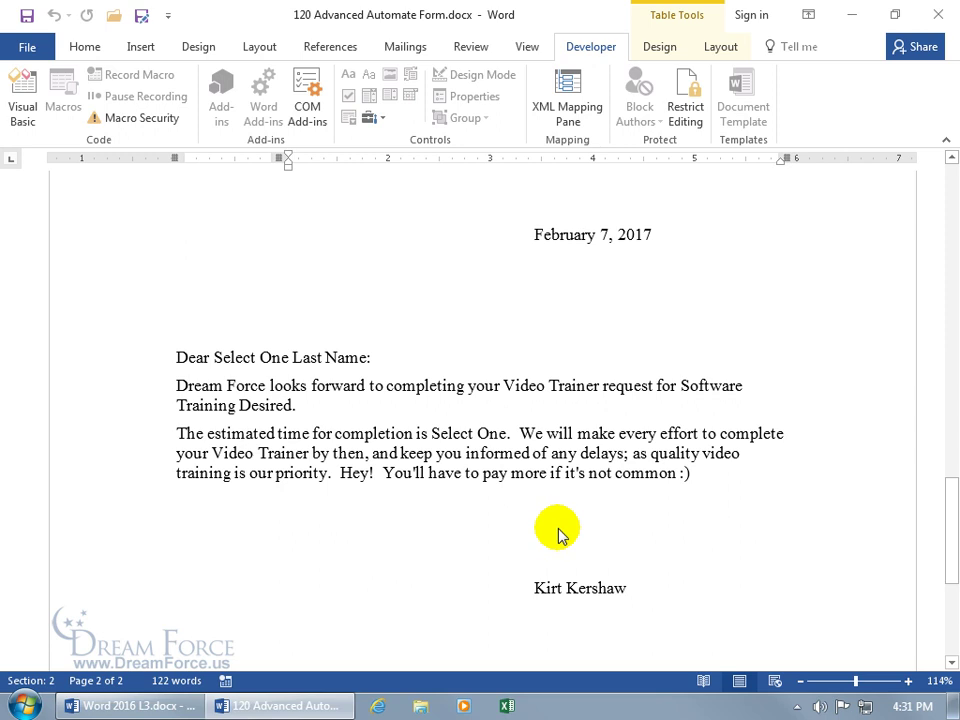
Stop document protection and show field codes for the FORMTEXT, FORMDROPDOWN and FORMCHECKBOX form fields
click(689, 97)
click(829, 643)
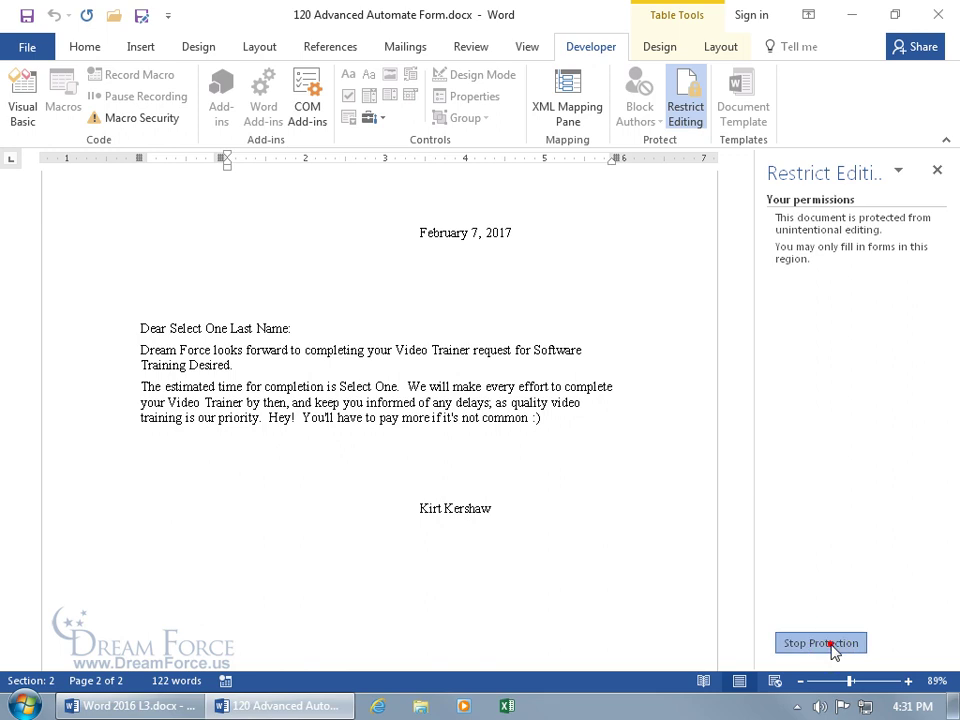
click(937, 170)
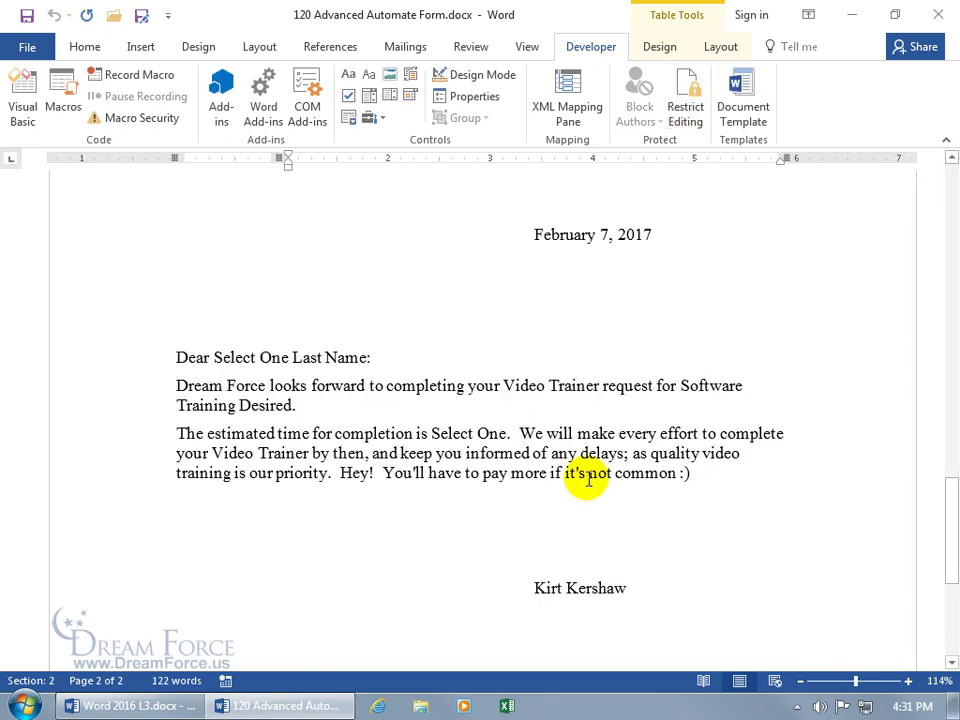
key(alt+F9)
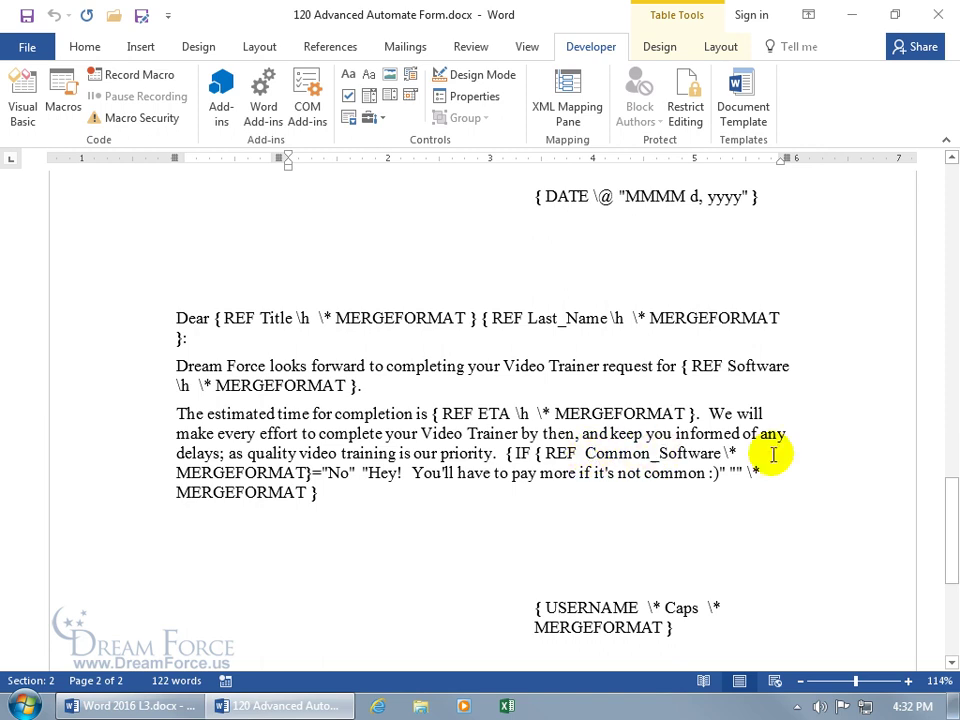
drag(943, 508, 945, 208)
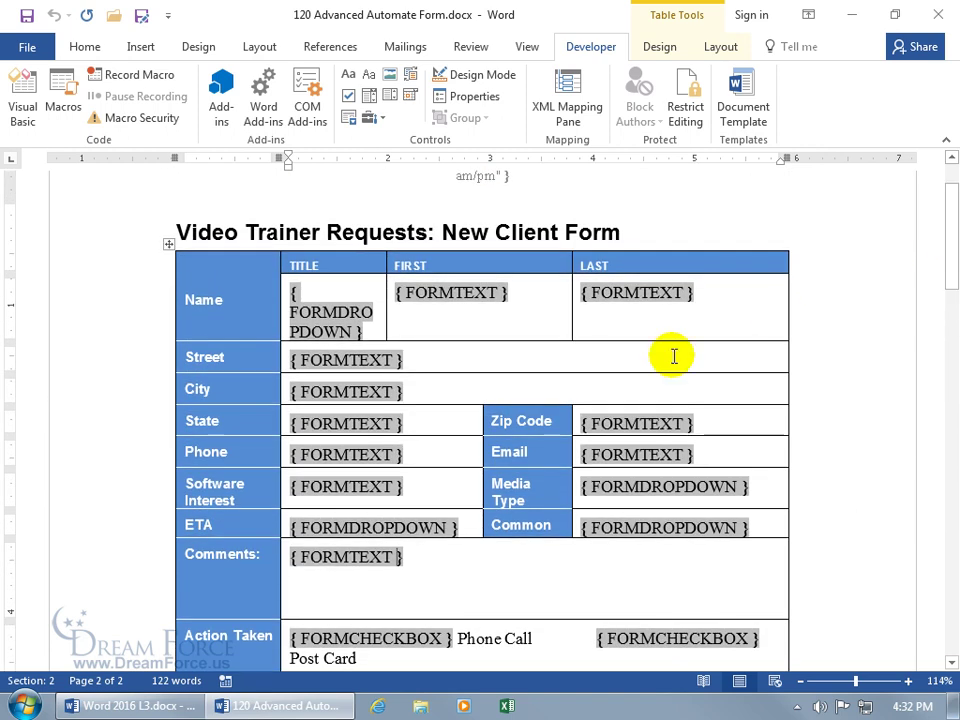
Confirm the First Name text field's bookmark is First_Name, then select Common_Software in the IF field
click(458, 298)
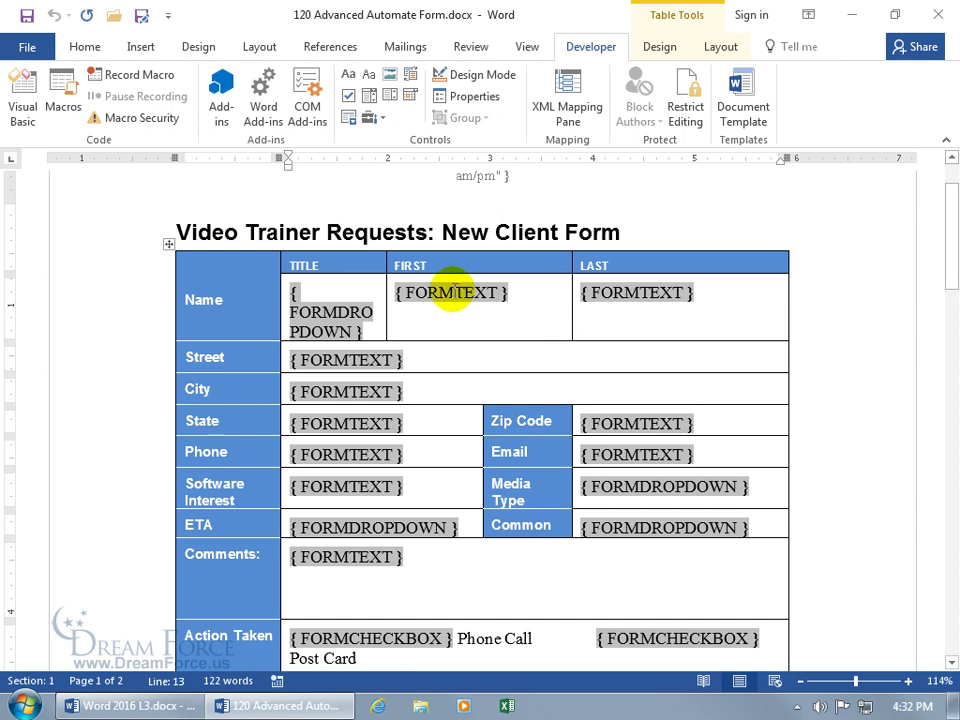
double_click(452, 292)
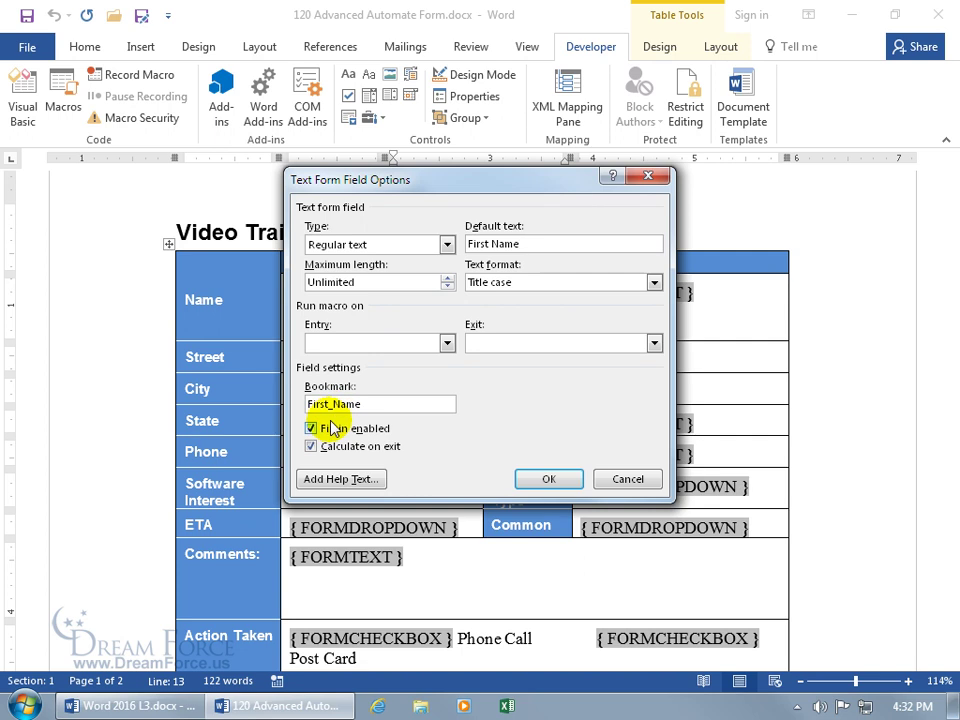
click(610, 479)
drag(949, 242, 930, 524)
drag(581, 500, 726, 501)
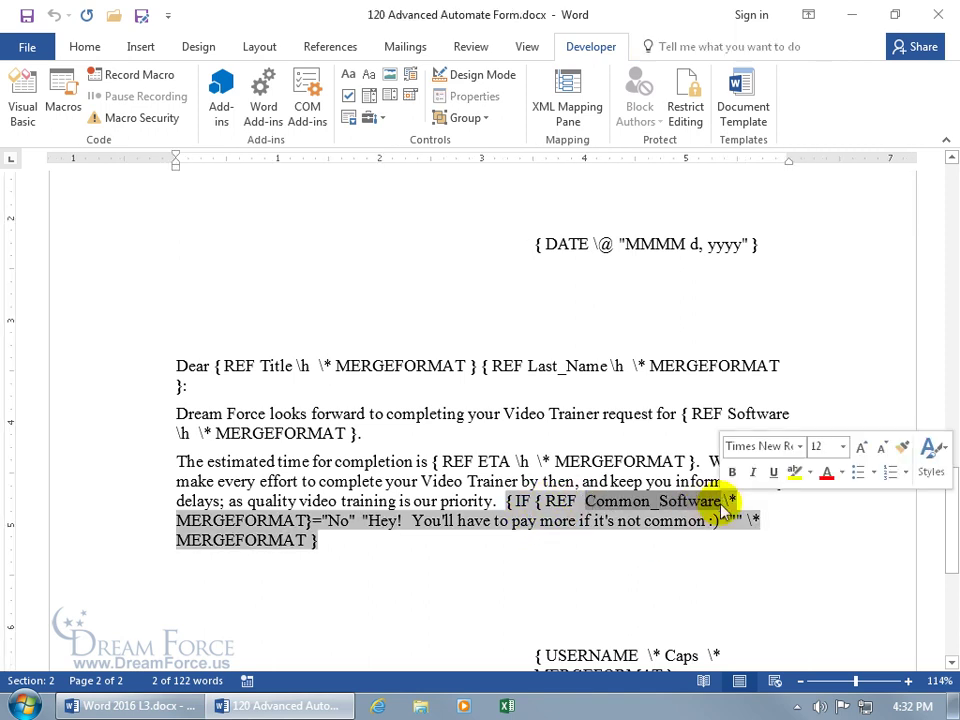
Replace the IF field's Common_Software reference with a nested REF field for the First_Name bookmark
text(First_Name)
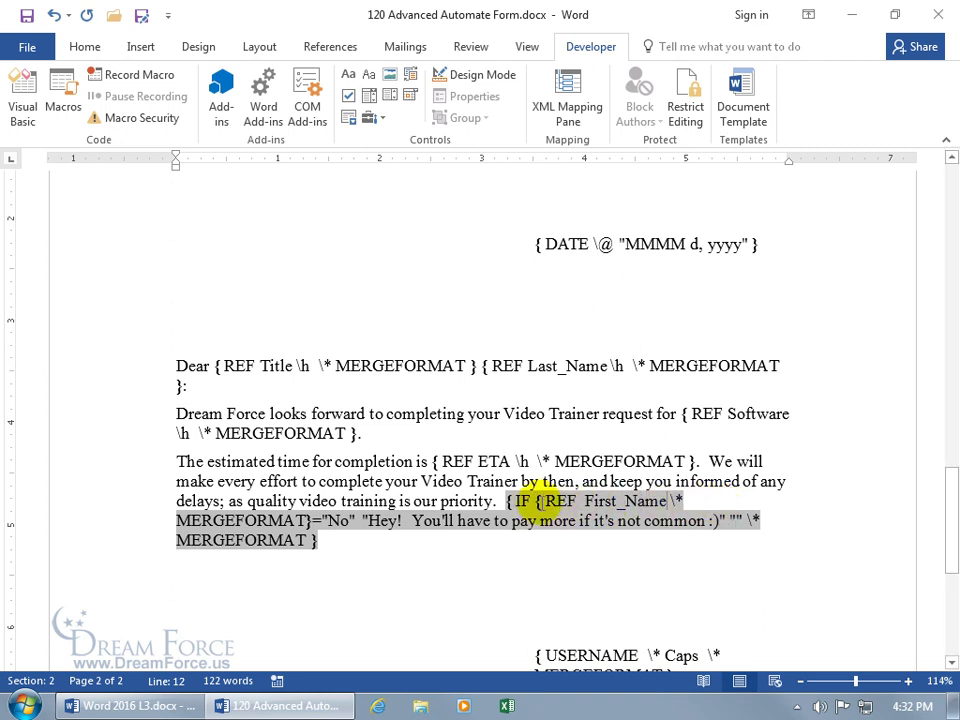
drag(537, 502, 590, 510)
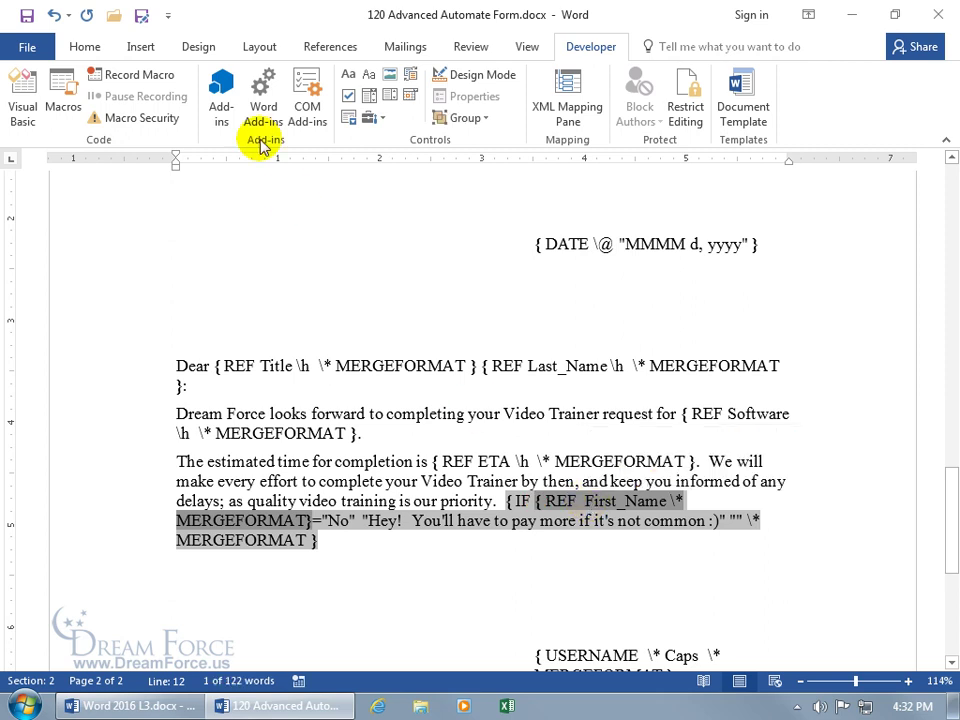
click(141, 47)
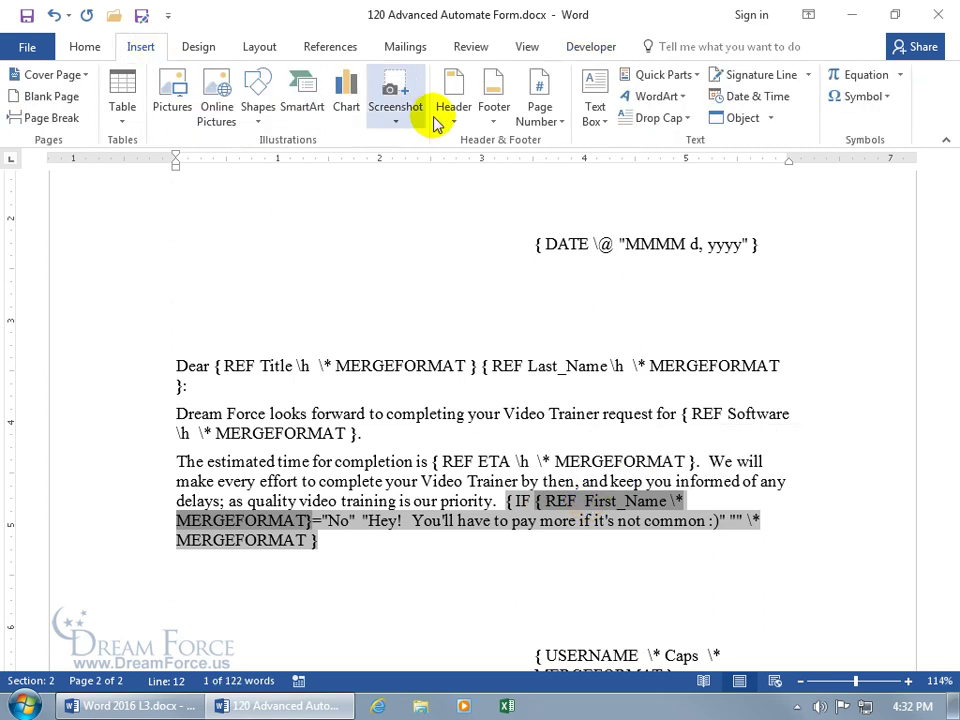
click(682, 77)
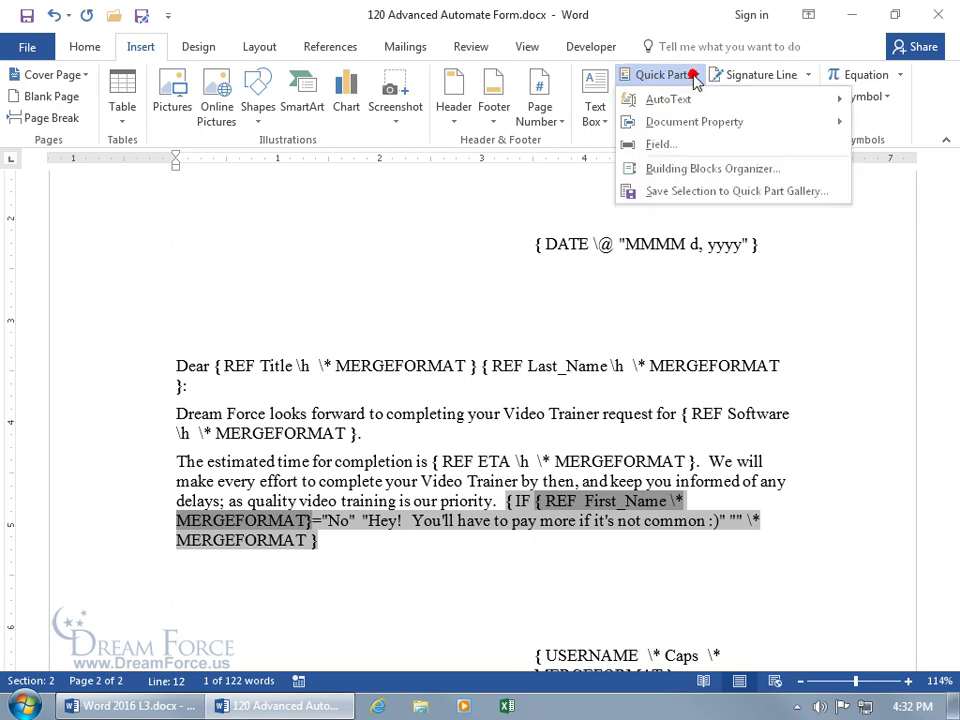
click(683, 147)
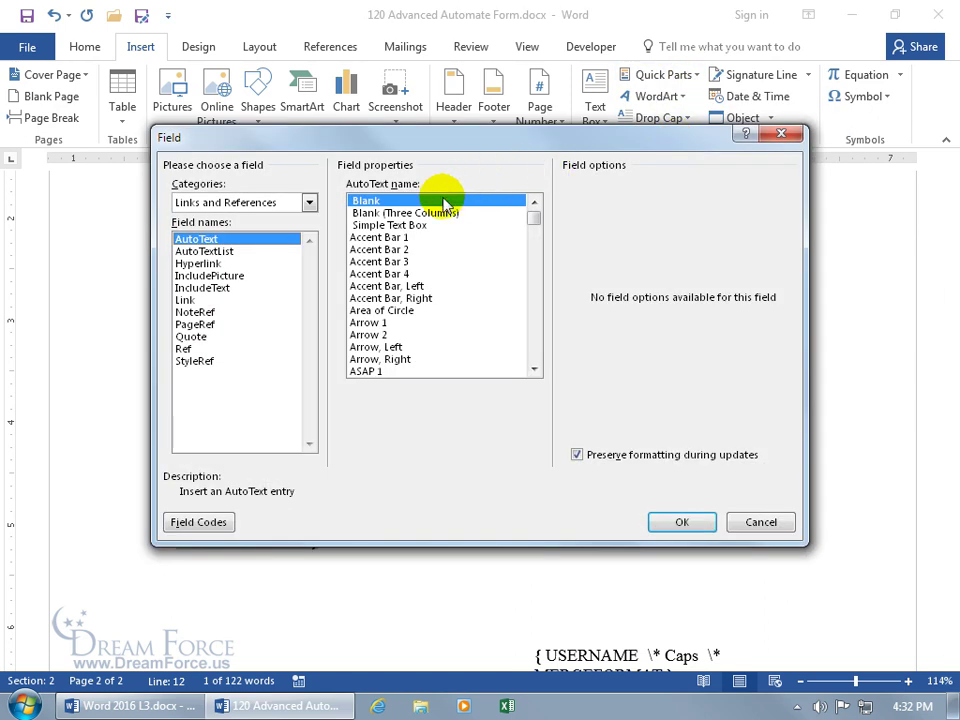
click(184, 349)
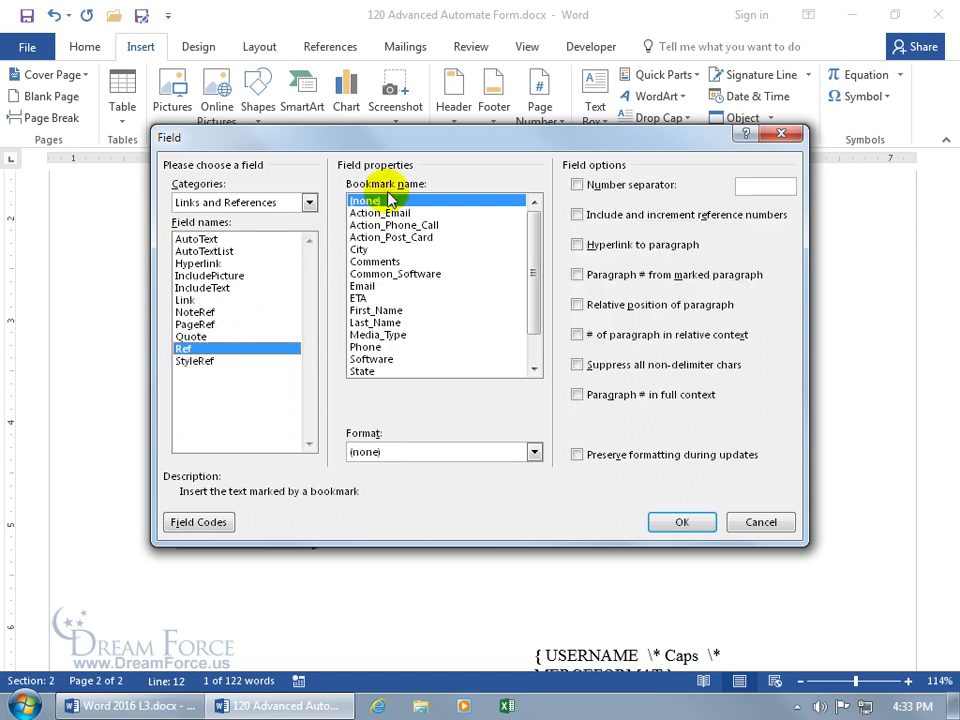
click(378, 311)
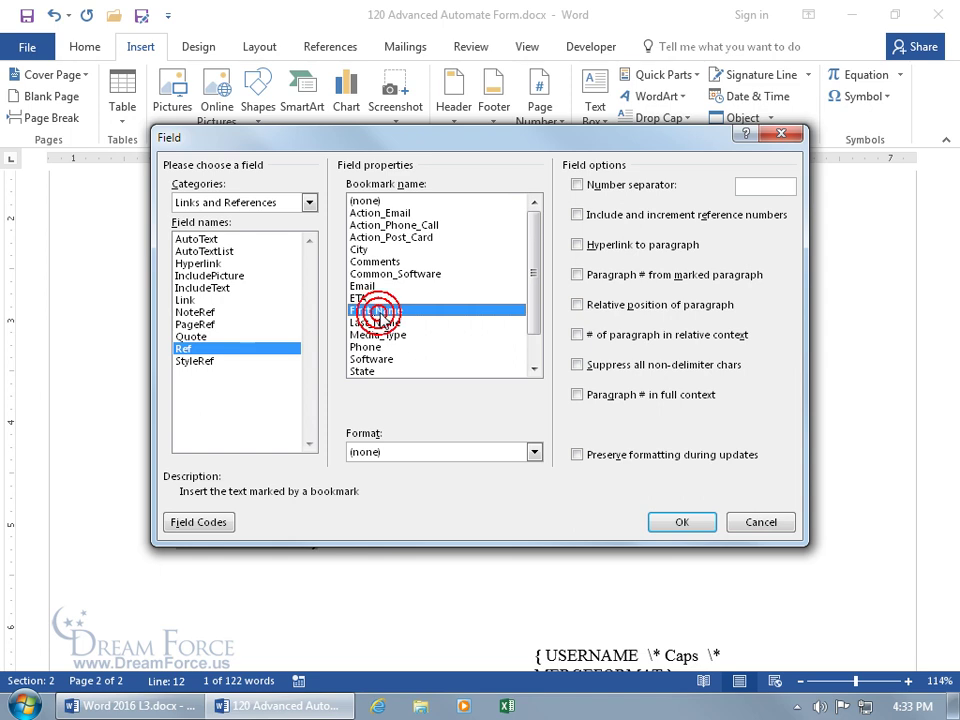
click(757, 522)
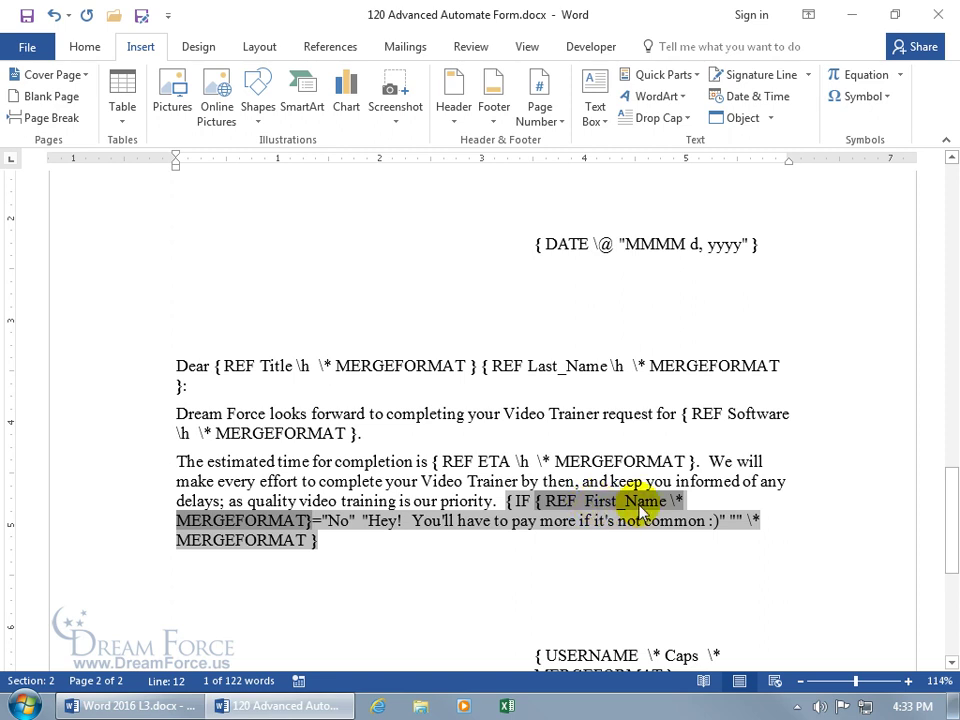
Change the IF field's comparison value from "No" to Harry
double_click(340, 521)
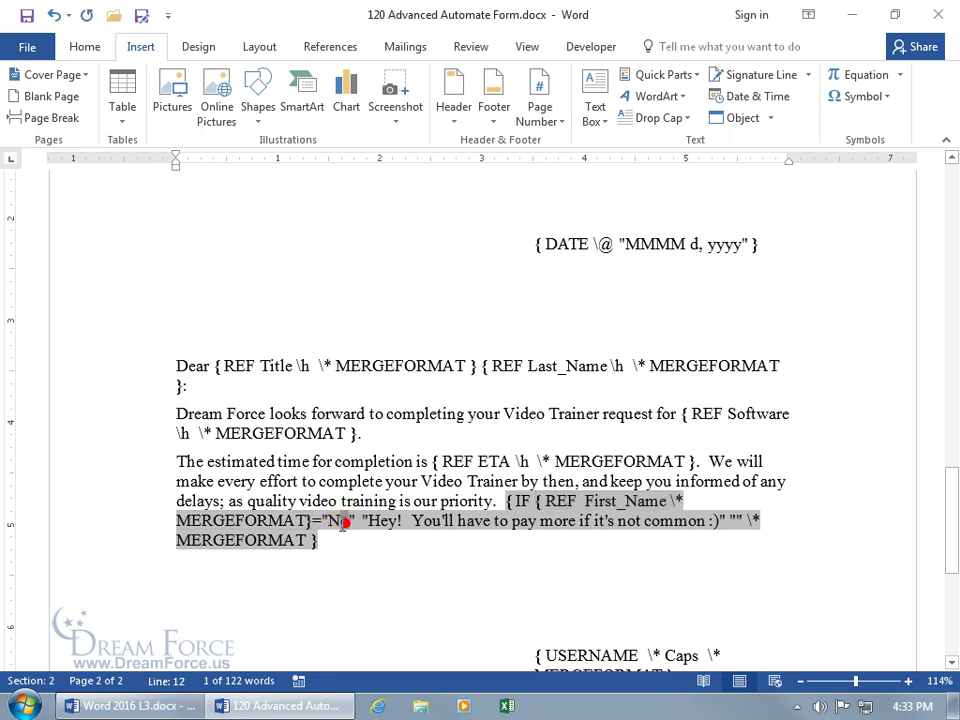
scroll(407, 542, down, 2)
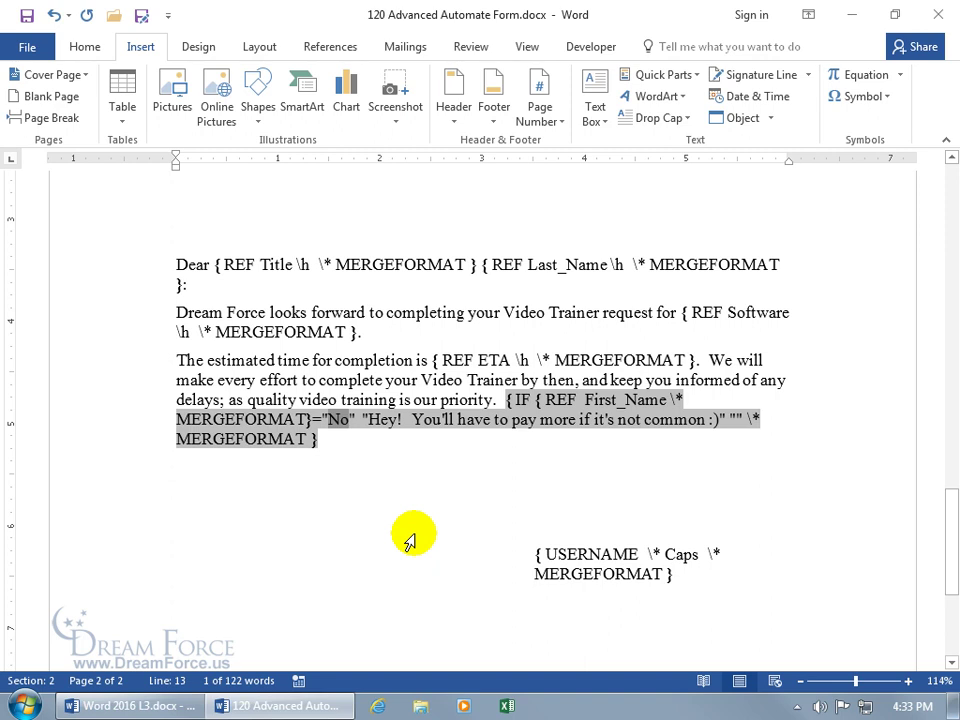
text(Harry)
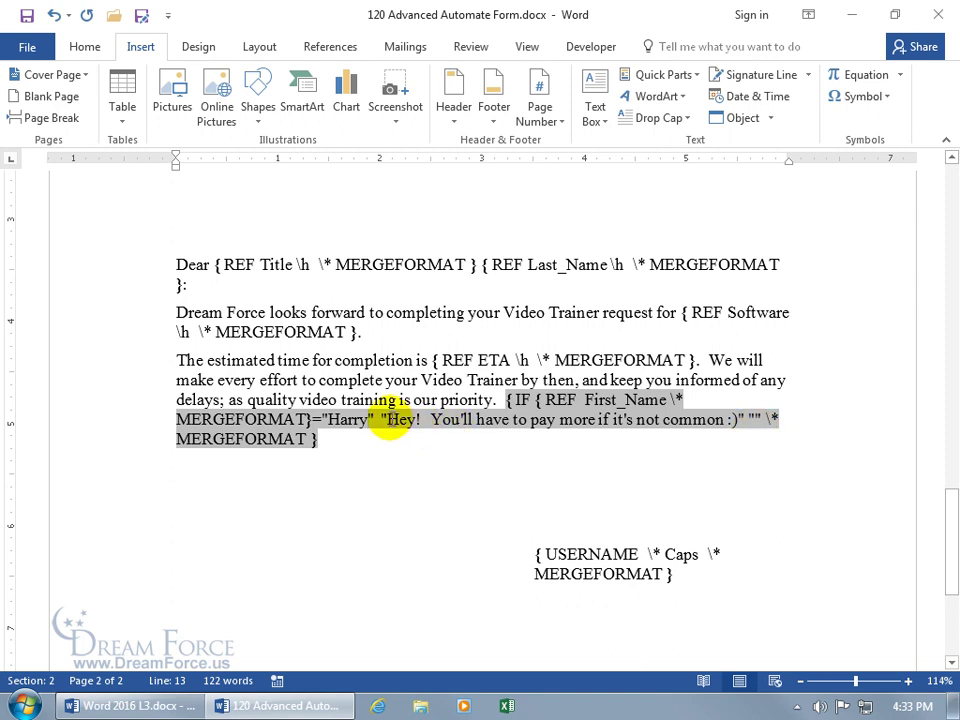
Set the true text to "It's great to have you on board as our client!" and false text to "Hey! You're not Harry!"
drag(440, 420, 742, 428)
text(It's great to have you on )
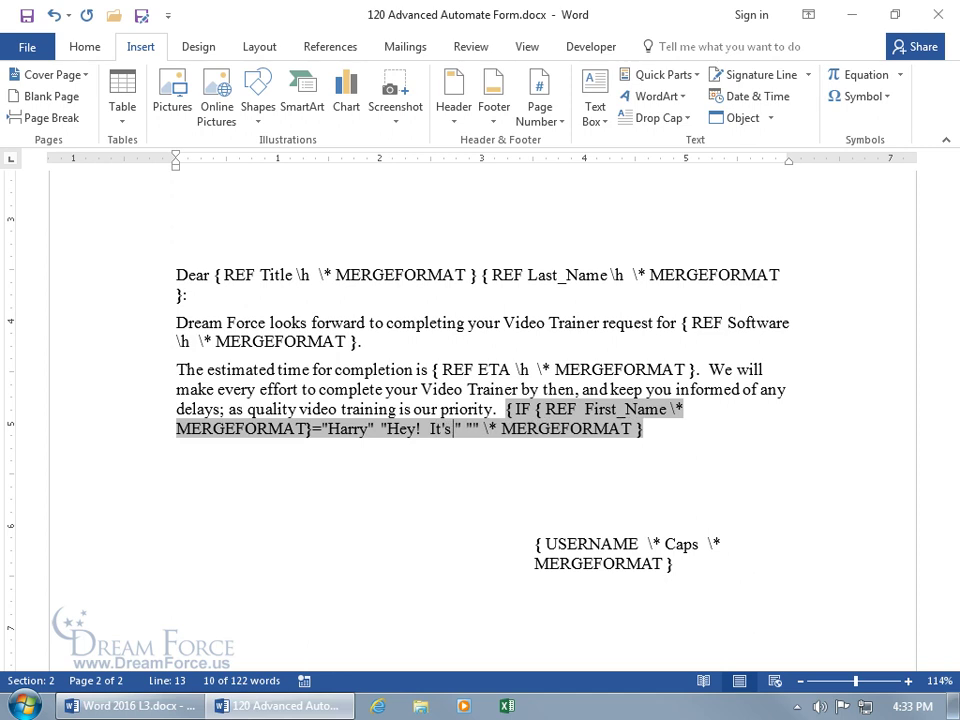
text(board as our client!)
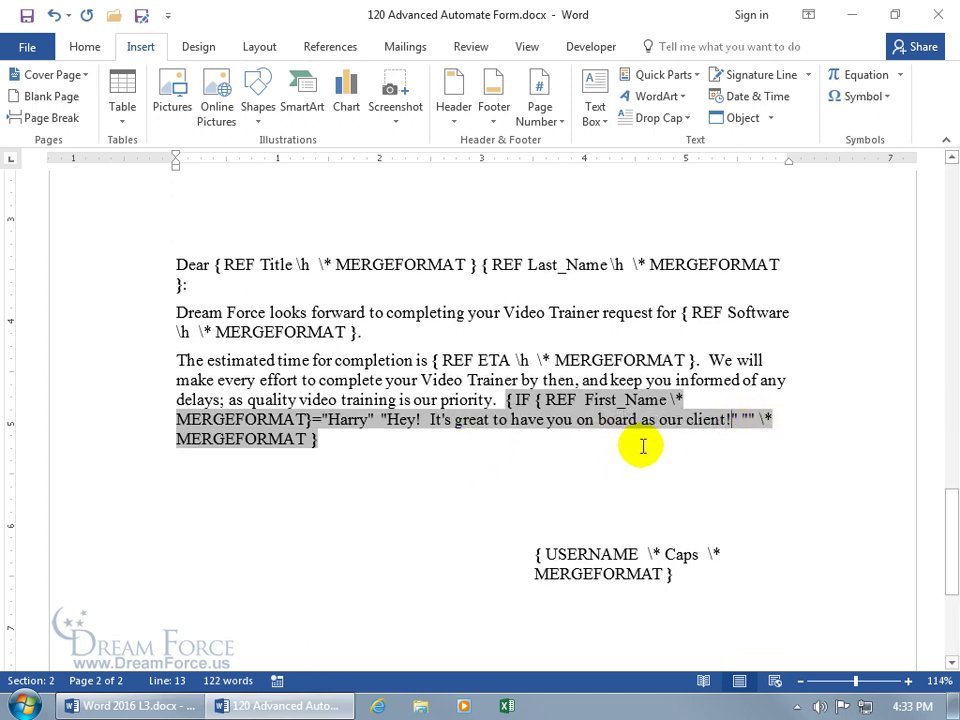
click(748, 419)
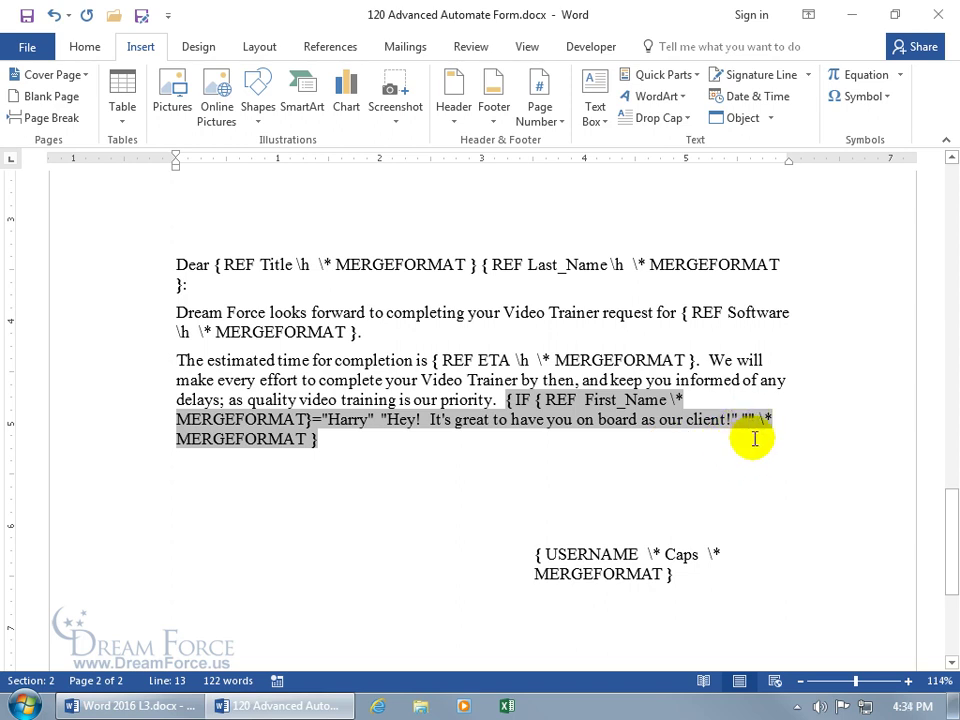
text(Hey! You're not Harry!)
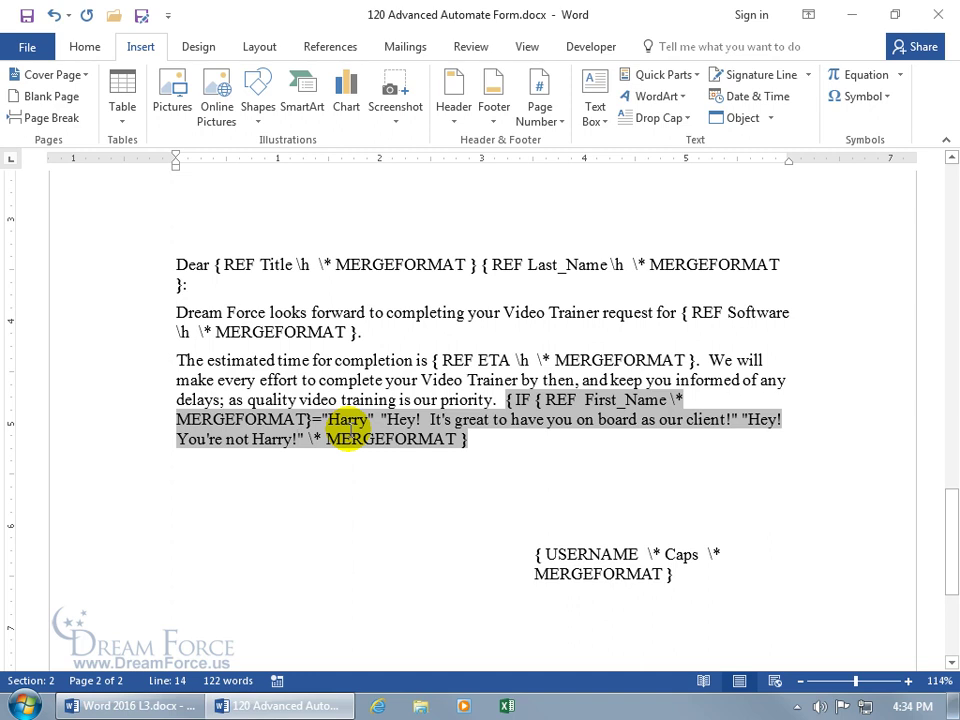
Hide field codes and update the IF field so it reads "Hey! You're not Harry!"
key(alt+F9)
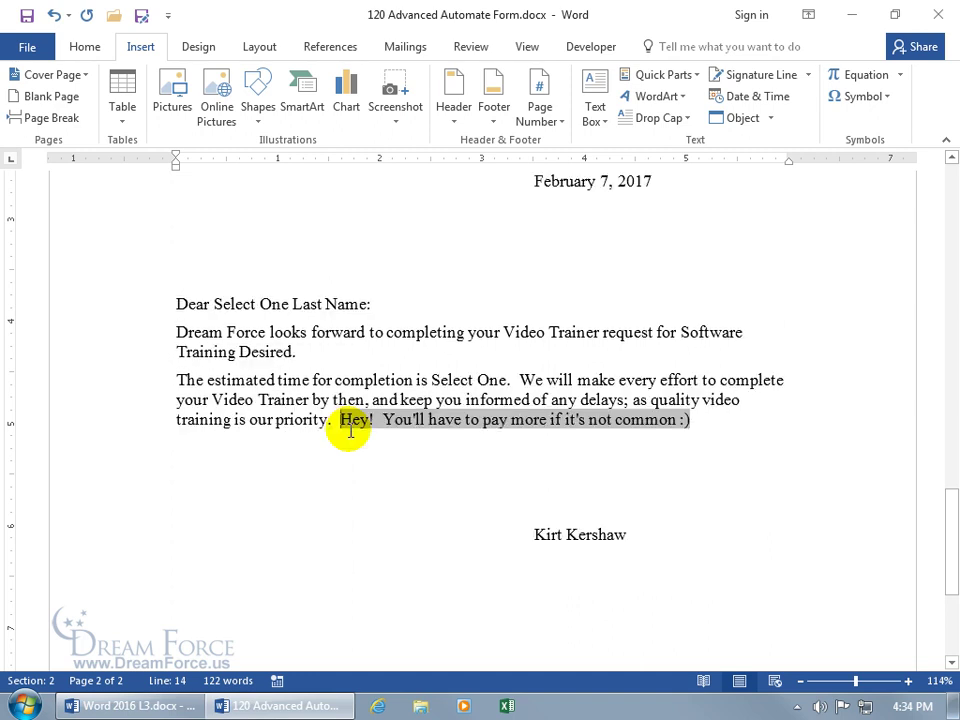
right_click(404, 423)
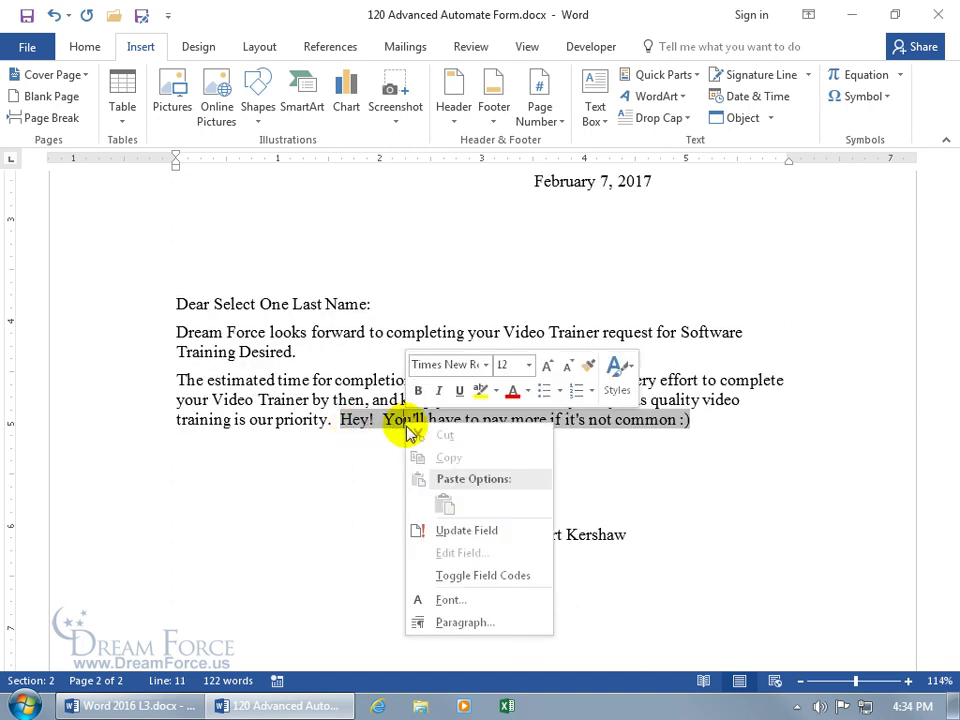
click(436, 528)
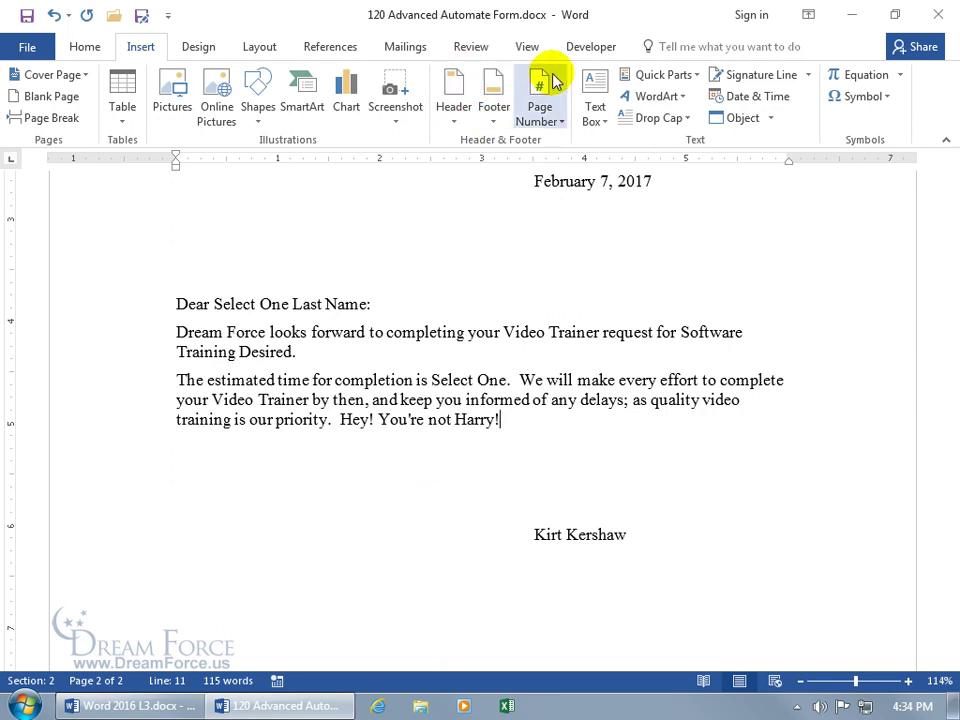
click(591, 50)
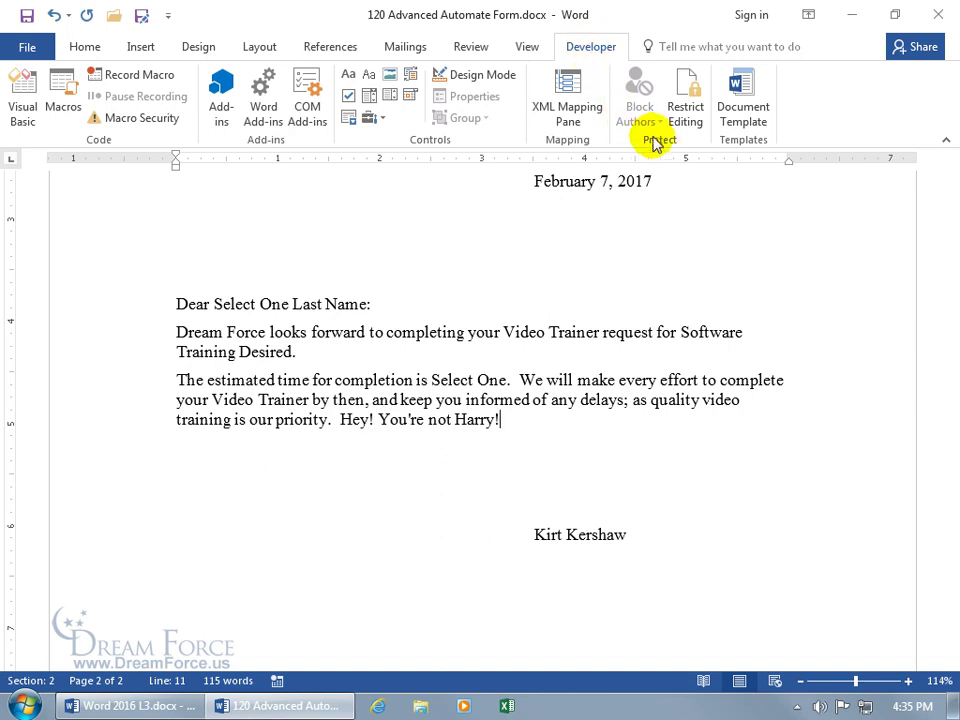
Enforce filling-in-forms protection with no password and place the cursor in the First Name field
click(685, 120)
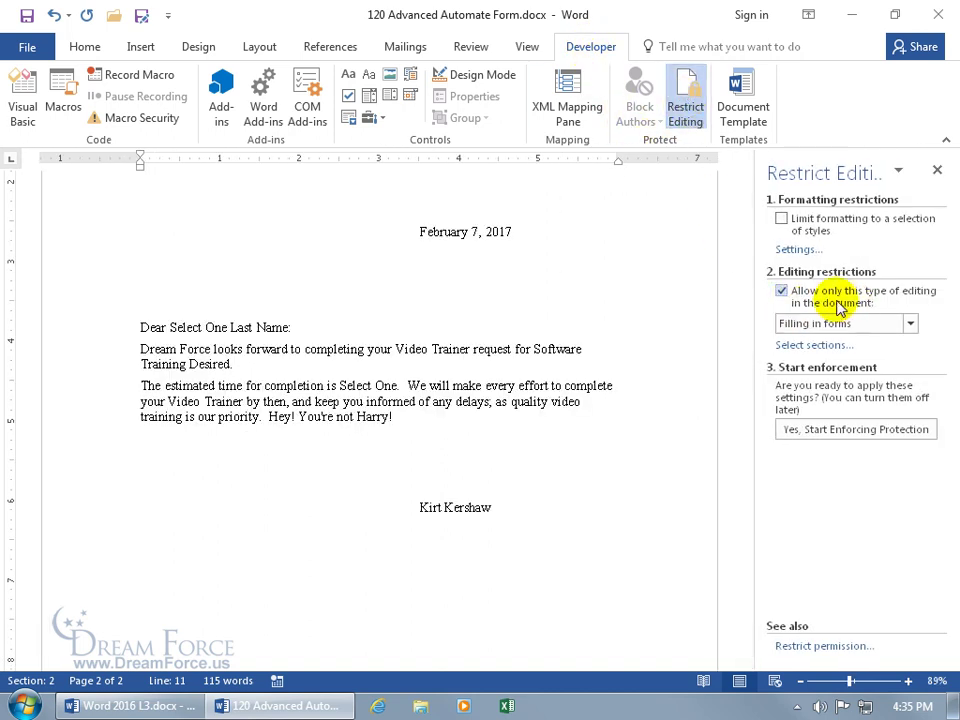
click(843, 437)
click(507, 432)
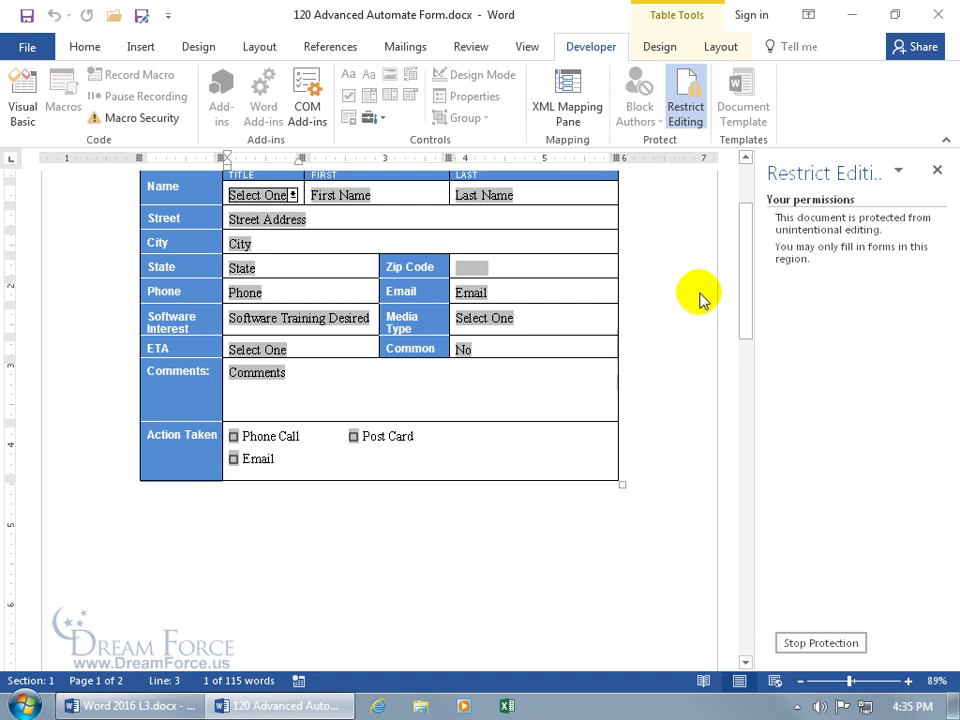
drag(745, 275, 748, 245)
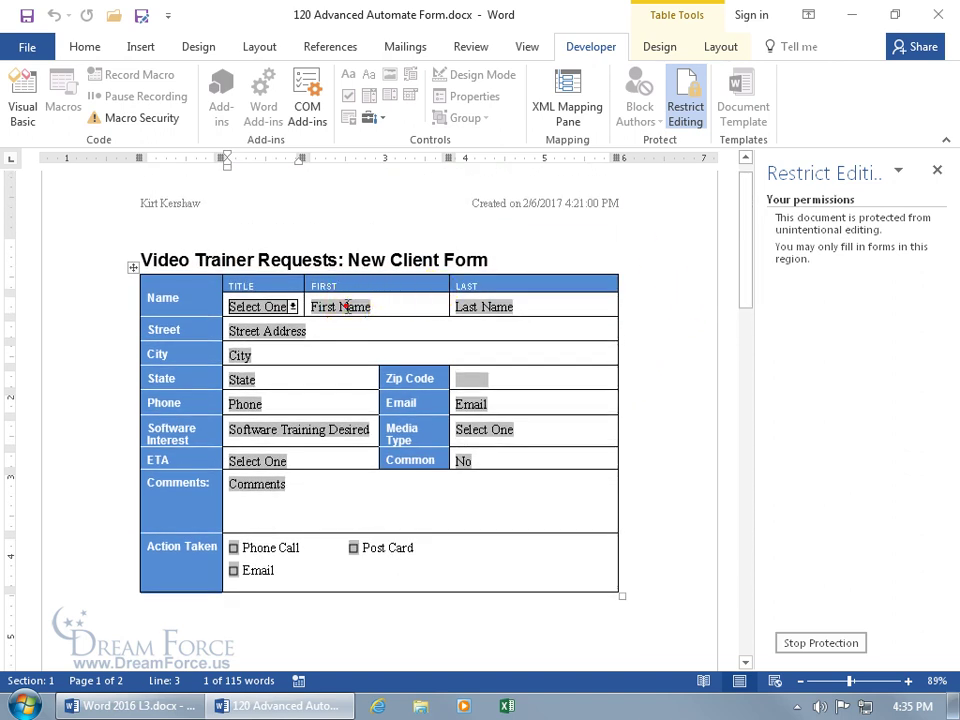
click(344, 306)
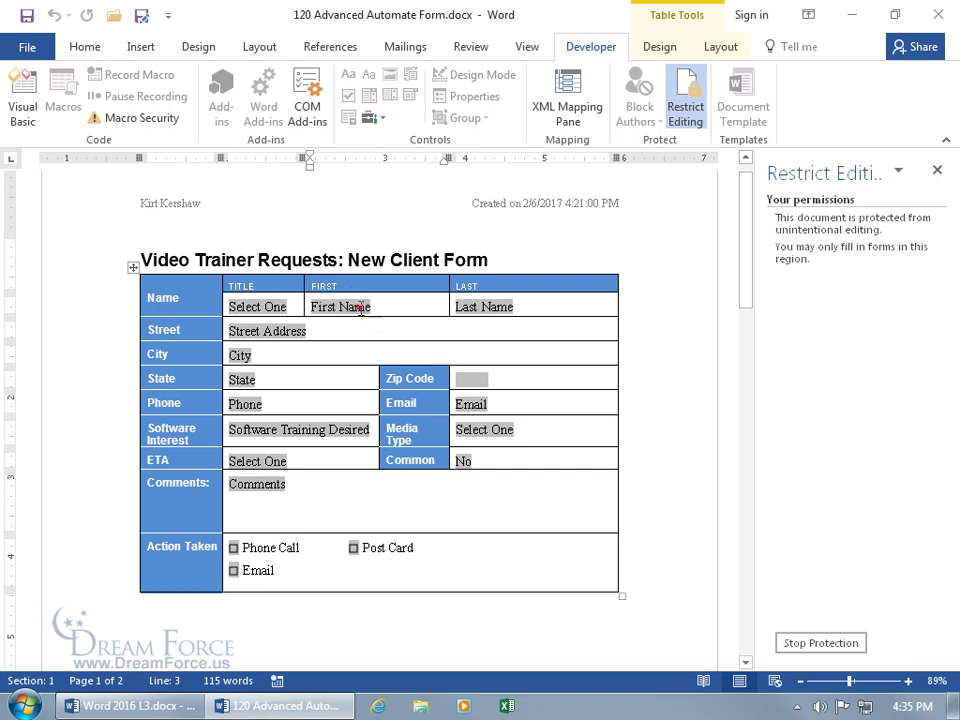
click(358, 309)
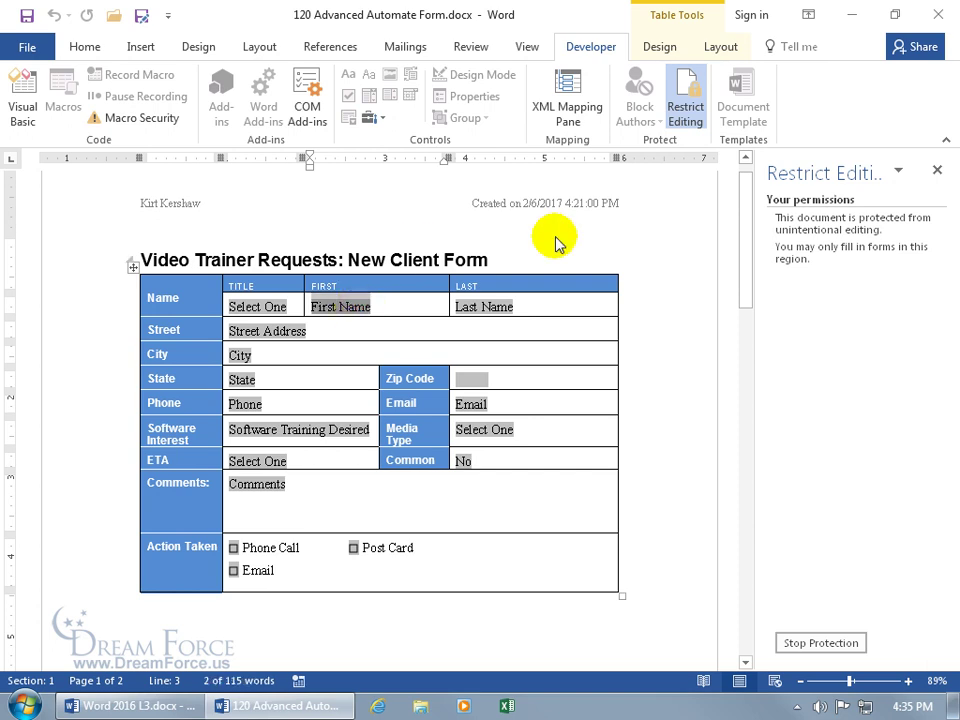
click(937, 170)
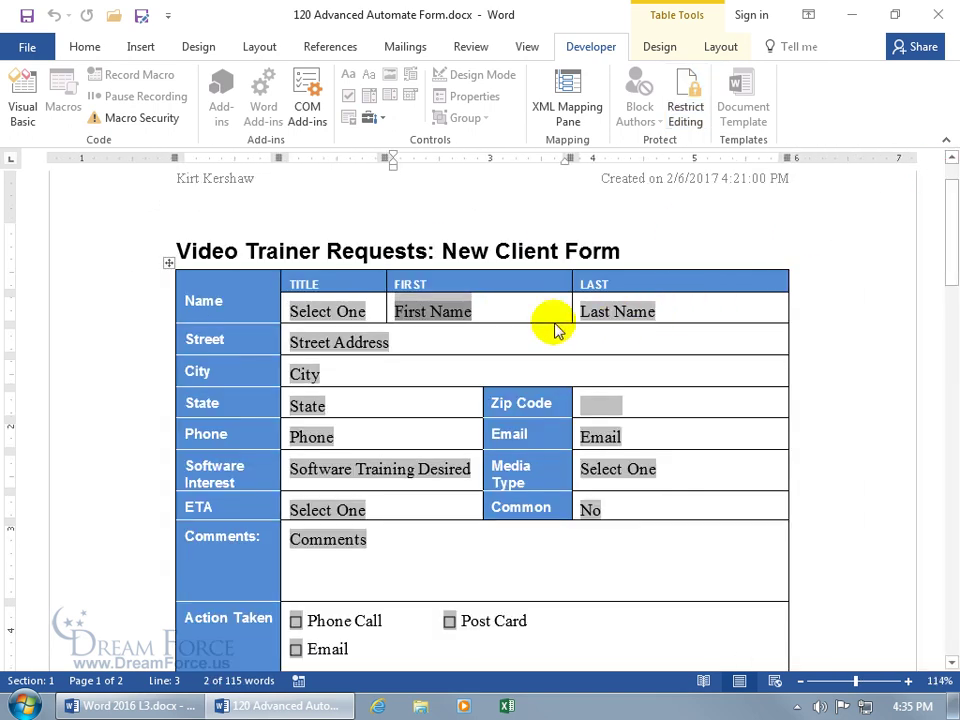
Enter Harry as the first name and check the letter shows the welcome-client greeting
text(Harry)
key(Tab)
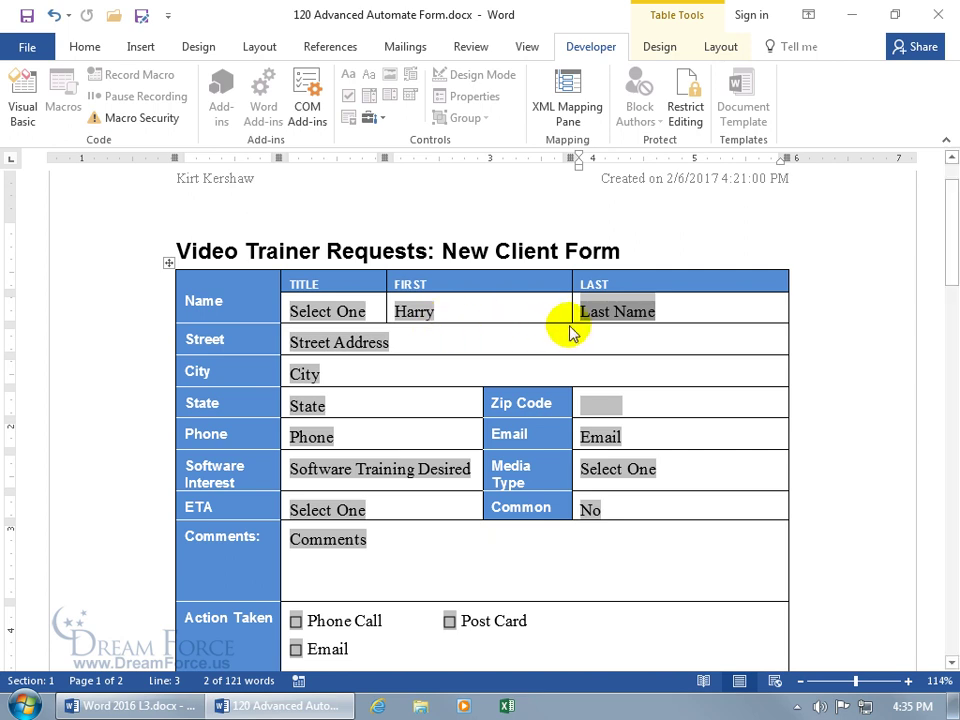
drag(945, 240, 447, 512)
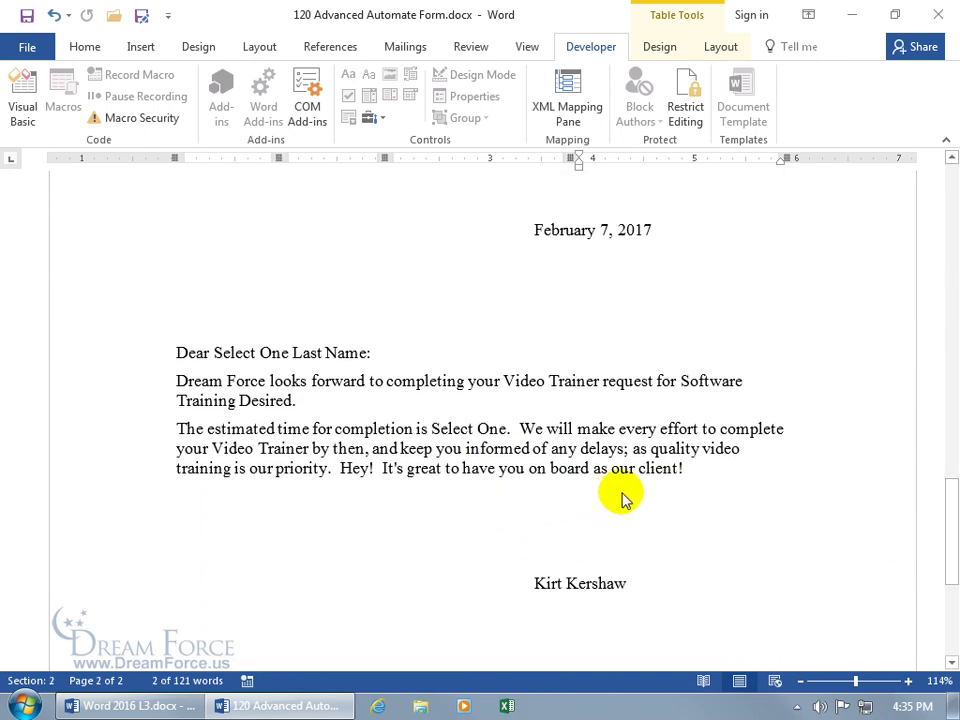